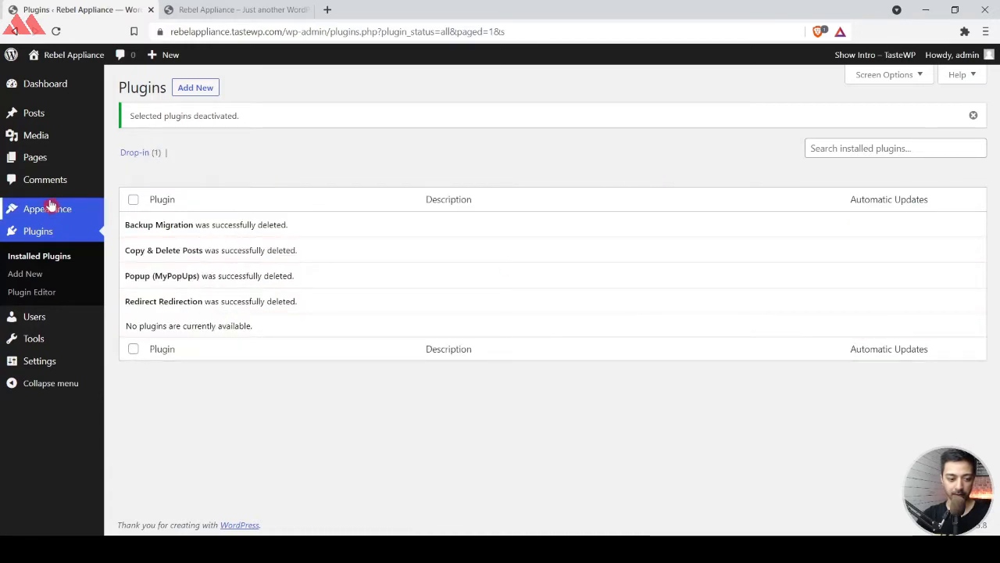
Find the Kadence theme by searching the theme directory for "kadence", then install and activate it.
{"action": "mouse_move", "coordinate": [50, 204]}
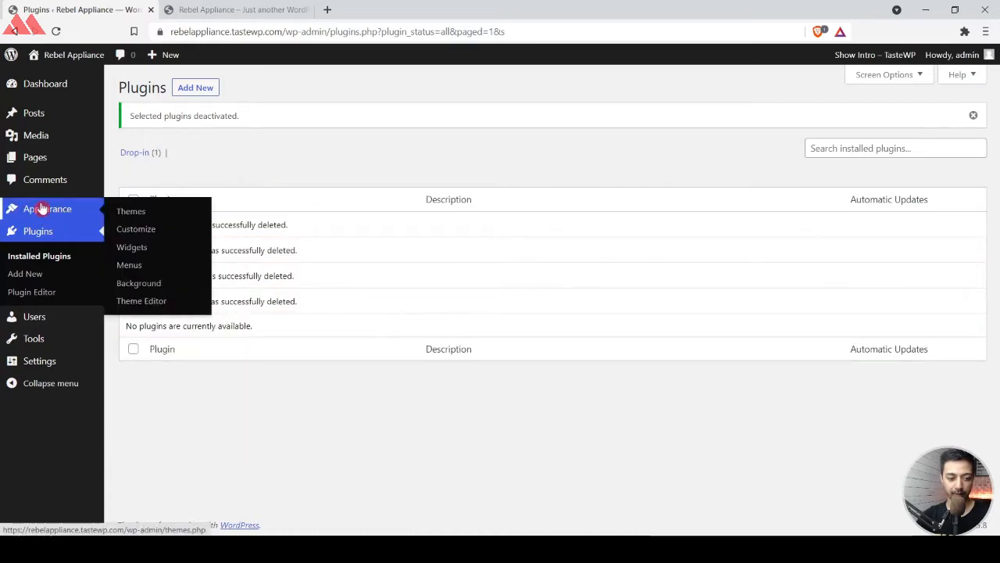
{"action": "left_click", "coordinate": [131, 216]}
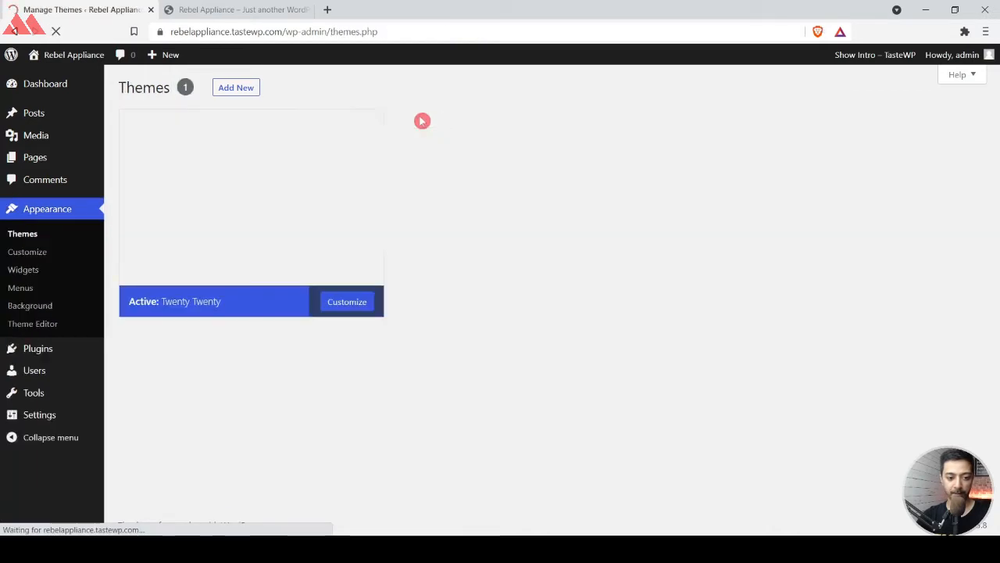
{"action": "left_click", "coordinate": [237, 91]}
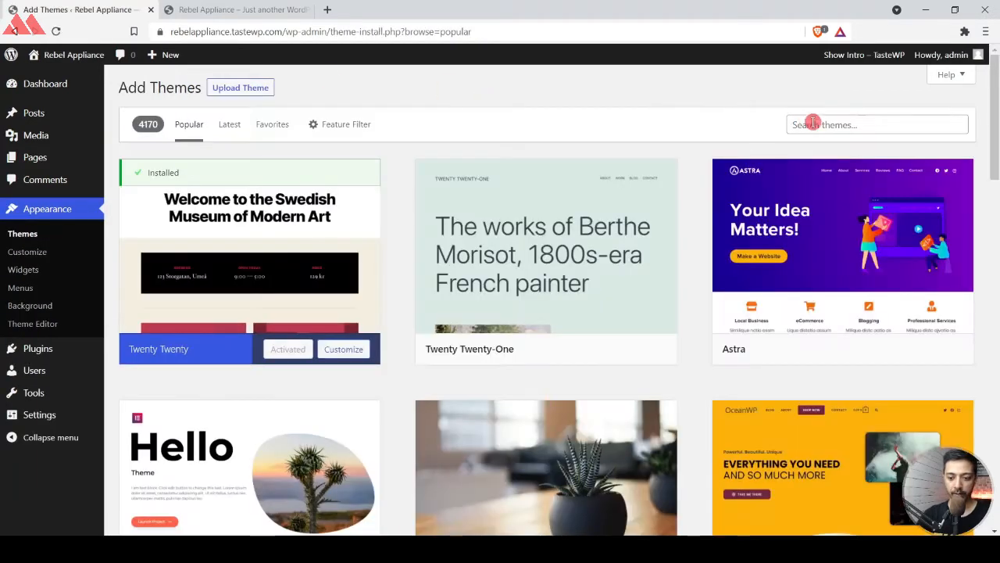
{"action": "left_click", "coordinate": [813, 125]}
{"action": "type", "text": "ka"}
{"action": "double_click", "coordinate": [814, 125]}
{"action": "type", "text": "kadence"}
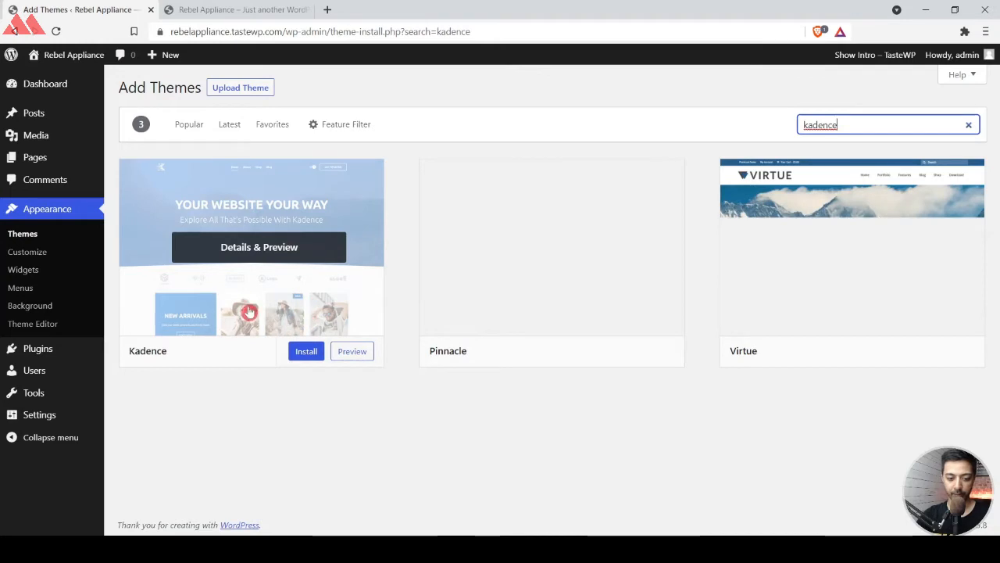
{"action": "left_click", "coordinate": [301, 351]}
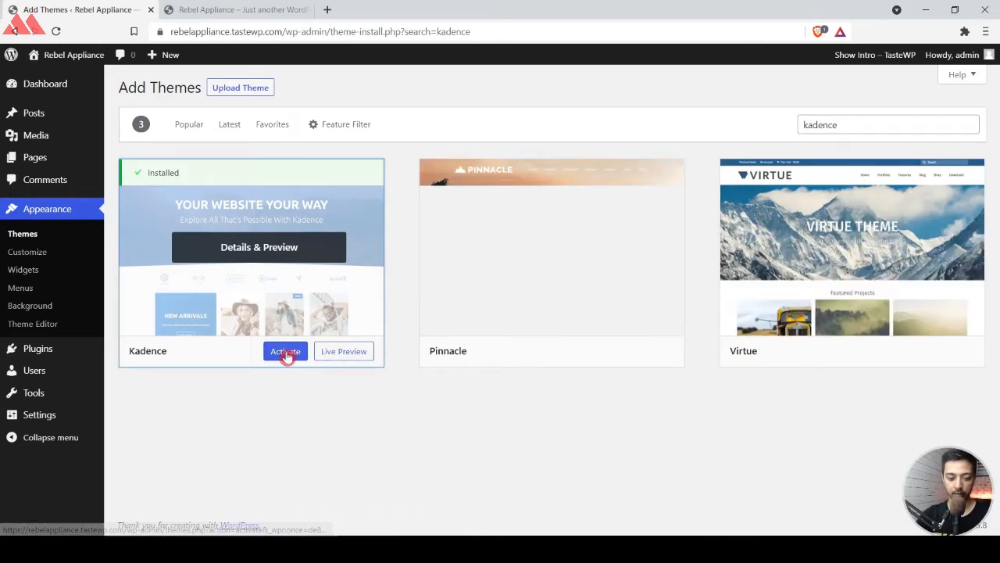
{"action": "left_click", "coordinate": [286, 352]}
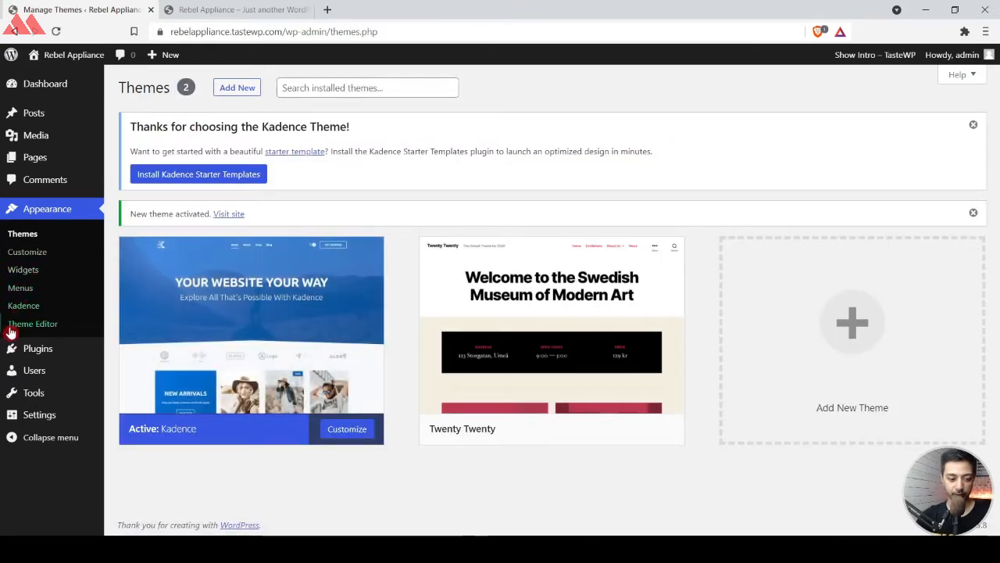
Open the list of installed plugins and dismiss the Kadence starter template notice.
{"action": "mouse_move", "coordinate": [56, 356]}
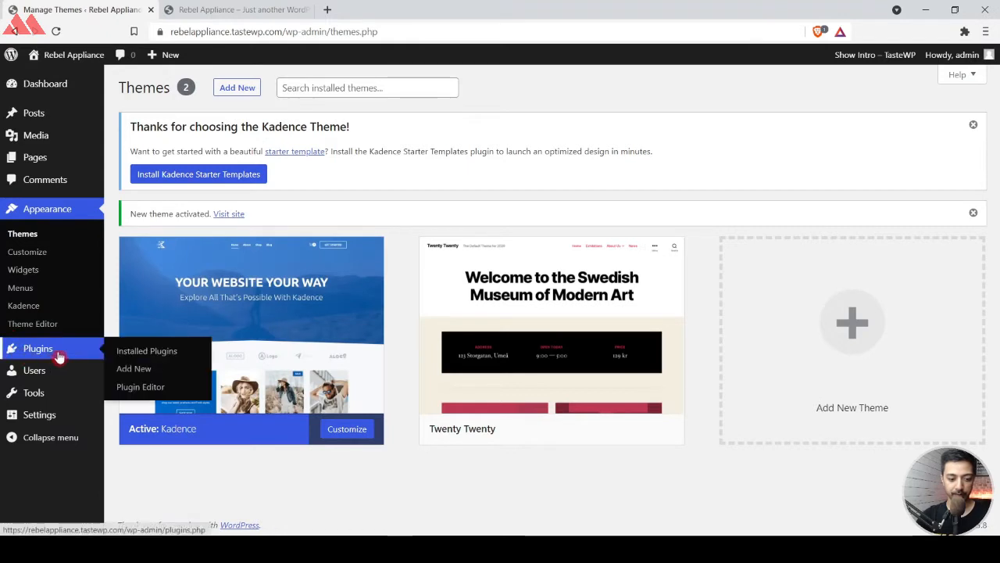
{"action": "left_click", "coordinate": [149, 355]}
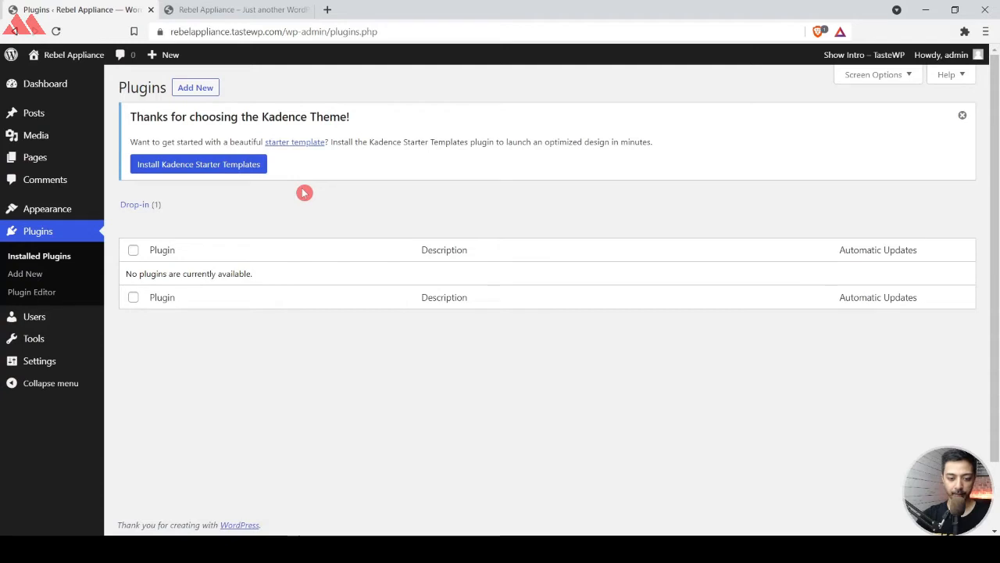
{"action": "left_click", "coordinate": [963, 116]}
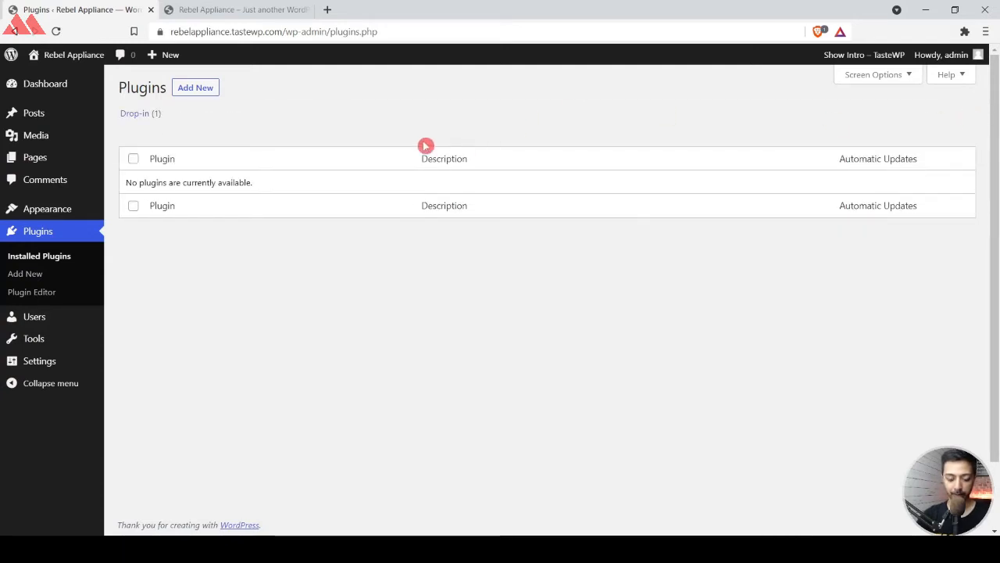
Search the plugin directory for "kadence", then install and activate Gutenberg Blocks by Kadence Blocks.
{"action": "left_click", "coordinate": [196, 89]}
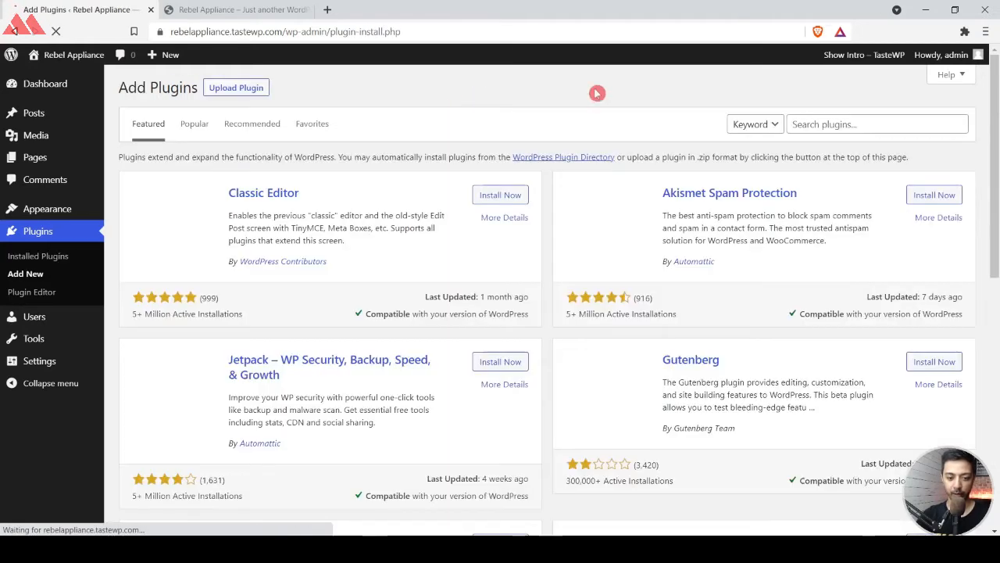
{"action": "double_click", "coordinate": [889, 122]}
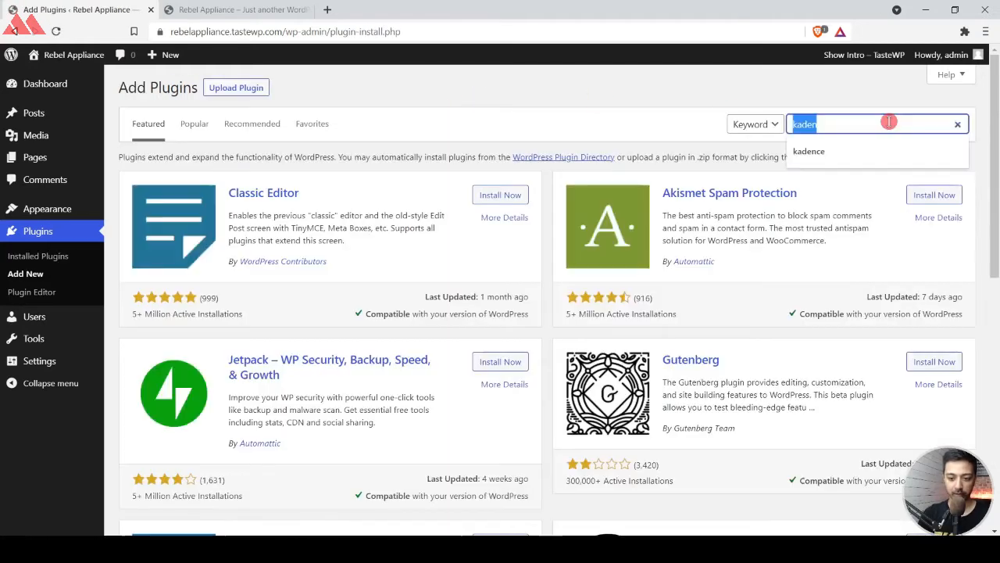
{"action": "type", "text": "kadence"}
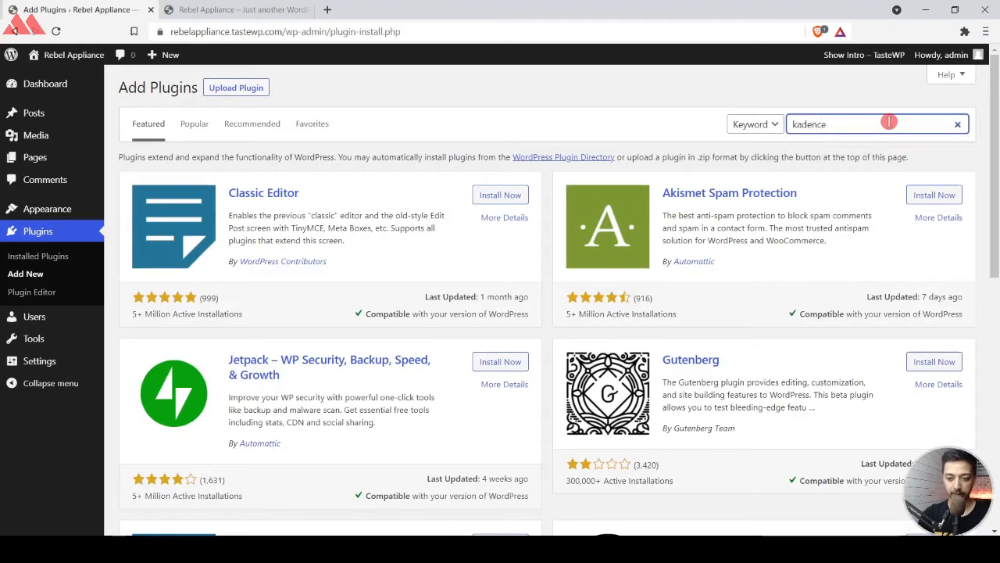
{"action": "key", "text": "Return"}
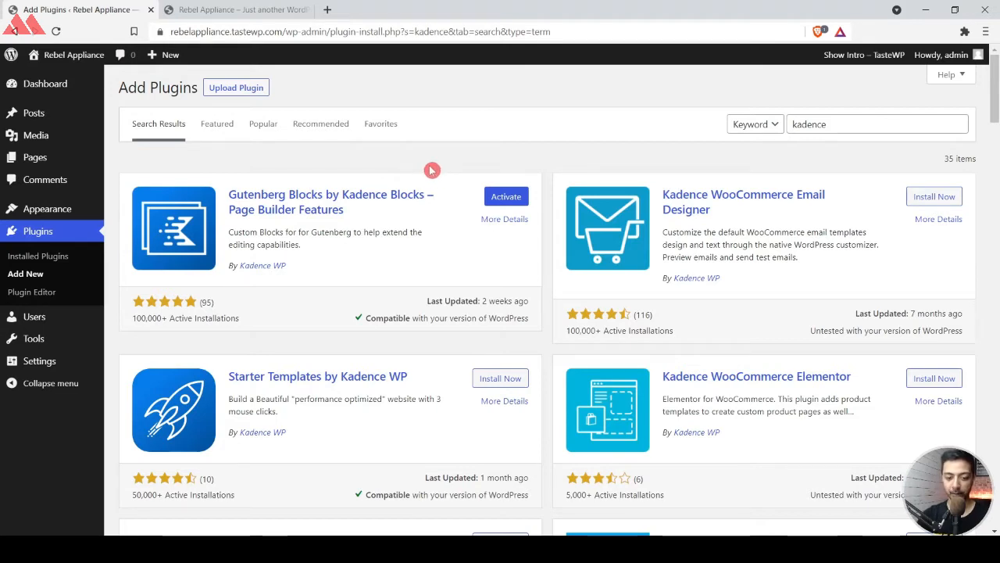
{"action": "left_click", "coordinate": [507, 196]}
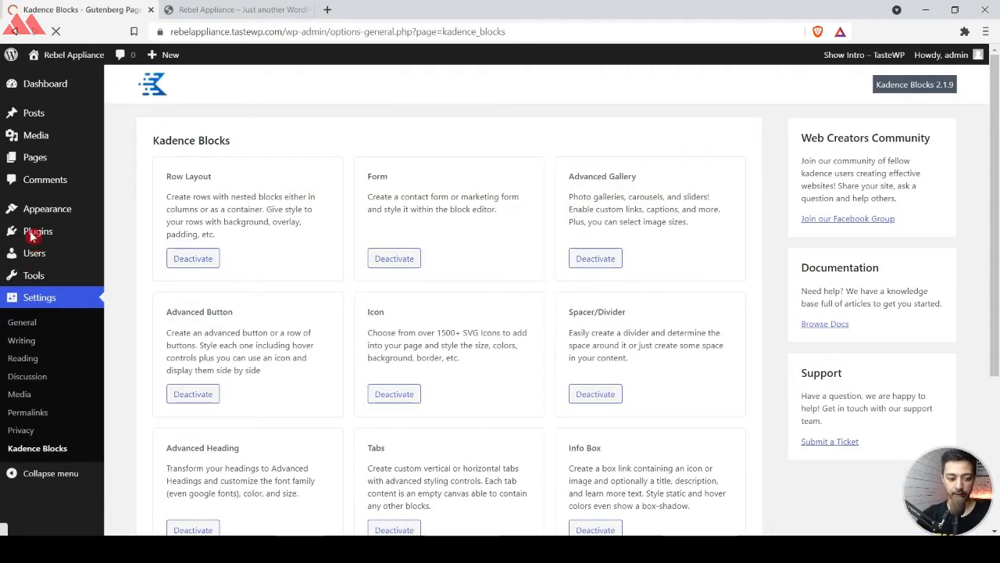
Search the plugin directory for "woocommerce", then install and activate the WooCommerce plugin.
{"action": "mouse_move", "coordinate": [35, 234]}
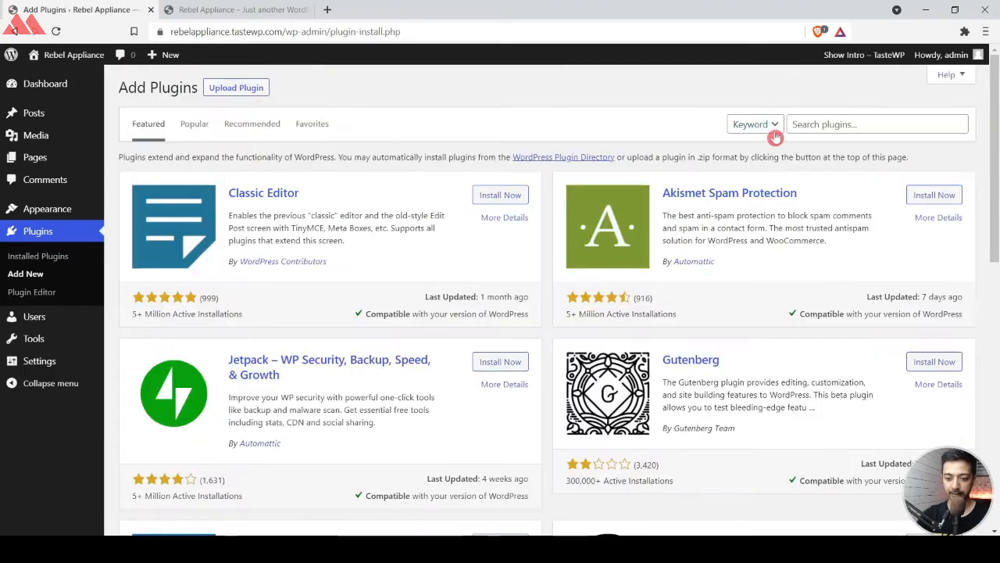
{"action": "left_click", "coordinate": [810, 123]}
{"action": "type", "text": "w"}
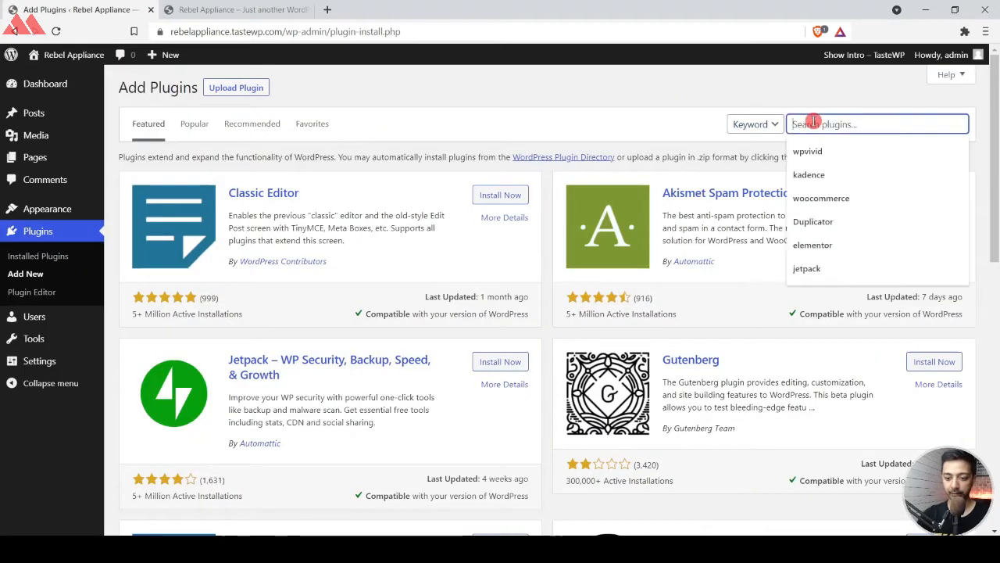
{"action": "type", "text": "oocommerce"}
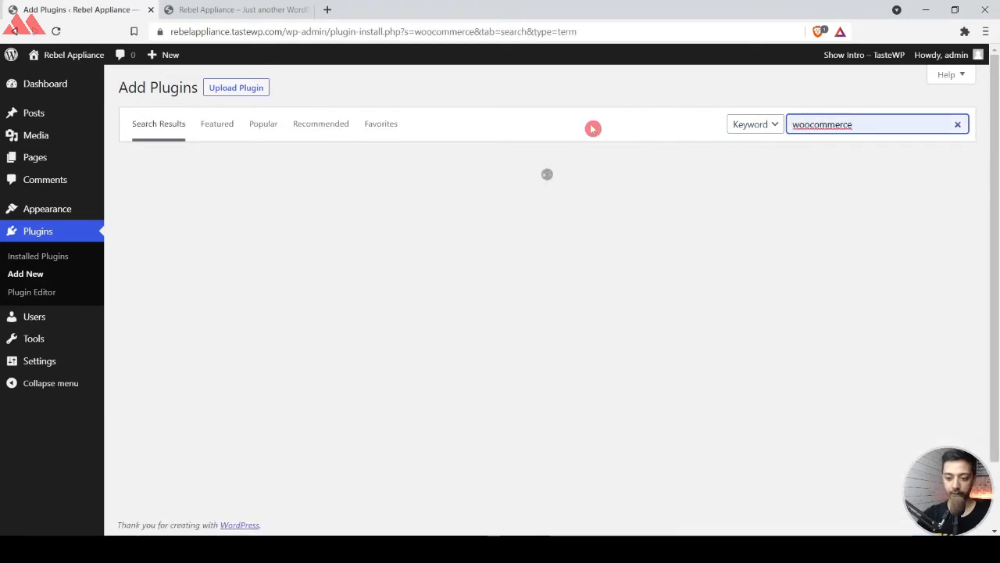
{"action": "left_click", "coordinate": [530, 90]}
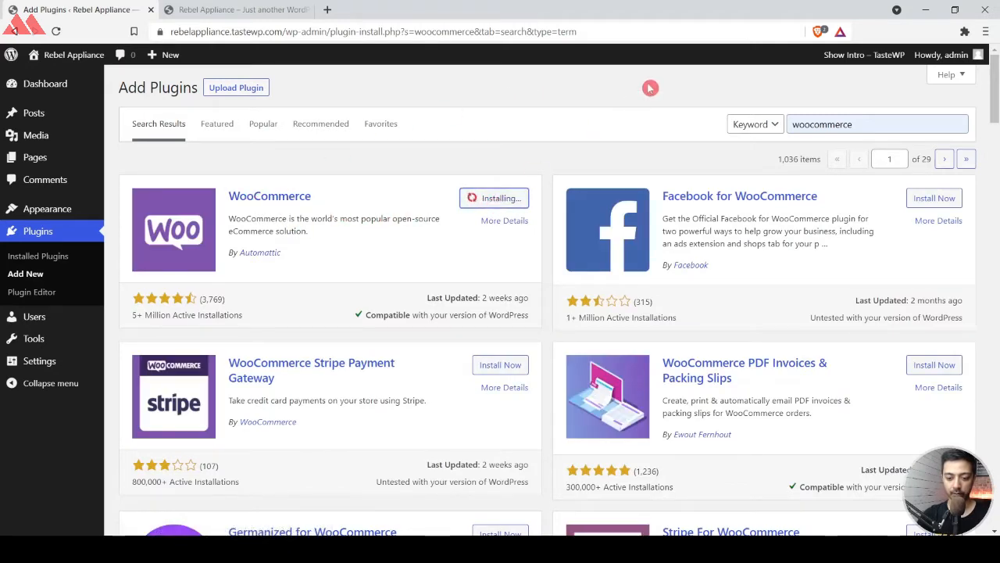
{"action": "left_click", "coordinate": [514, 199]}
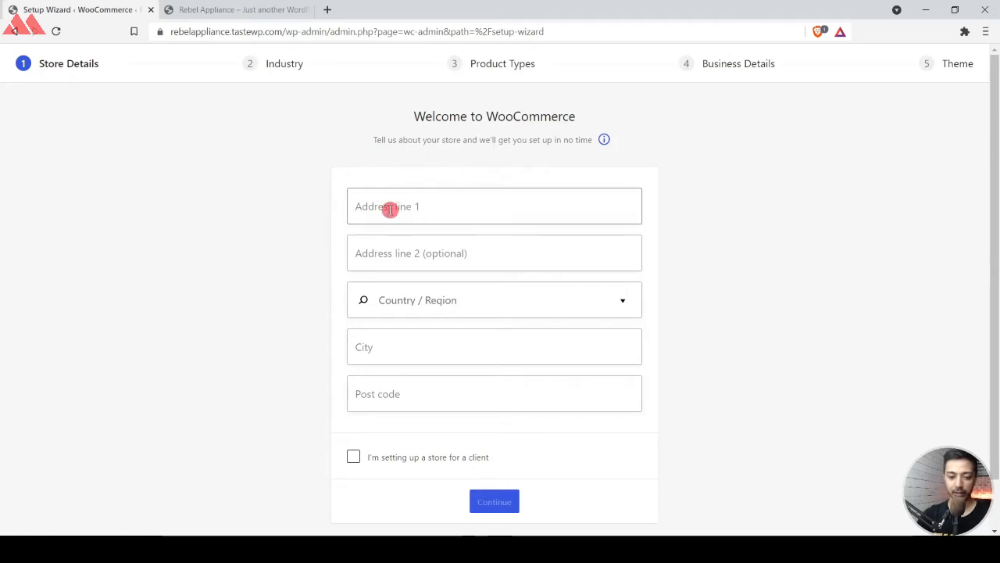
Fill in the store's address, country/region, city and post code in the setup wizard, and decline usage tracking.
{"action": "left_click", "coordinate": [551, 203]}
{"action": "type", "text": "454"}
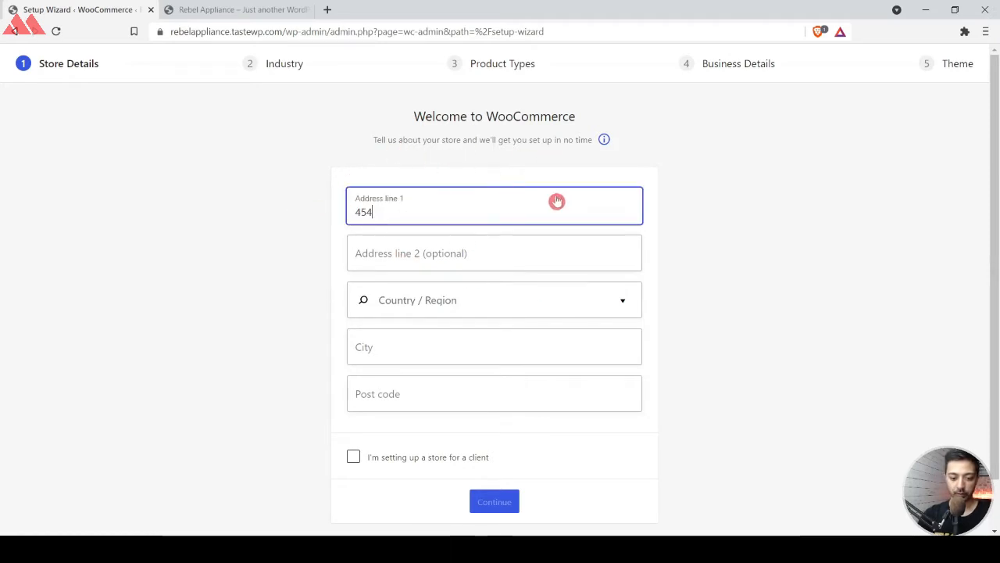
{"action": "key", "text": "Tab"}
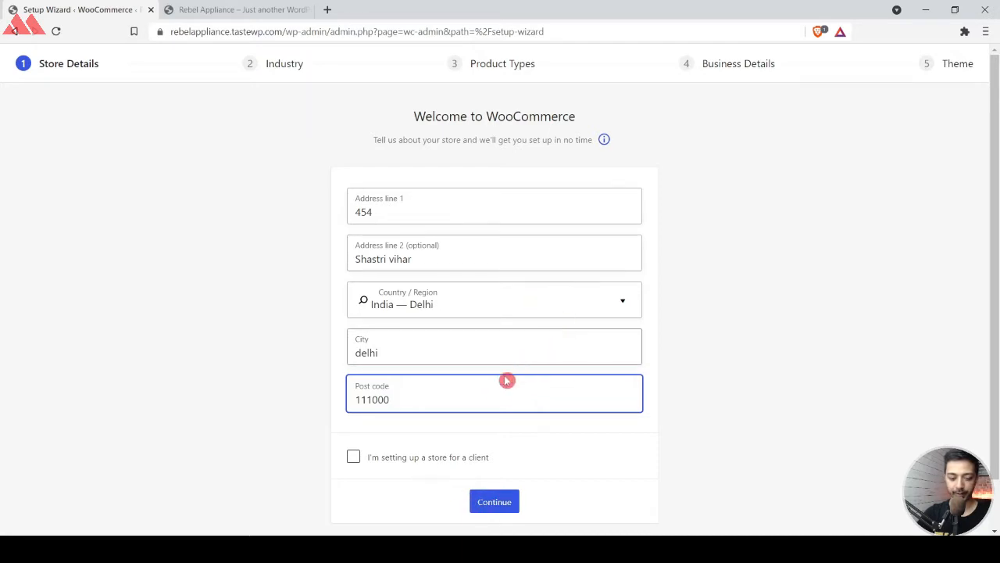
{"action": "left_click", "coordinate": [485, 505]}
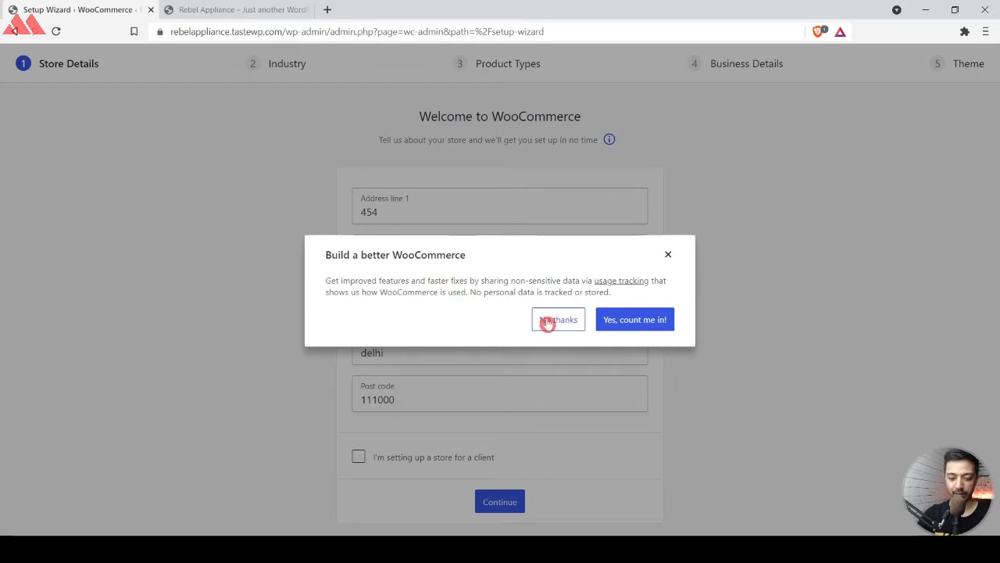
{"action": "left_click", "coordinate": [548, 324]}
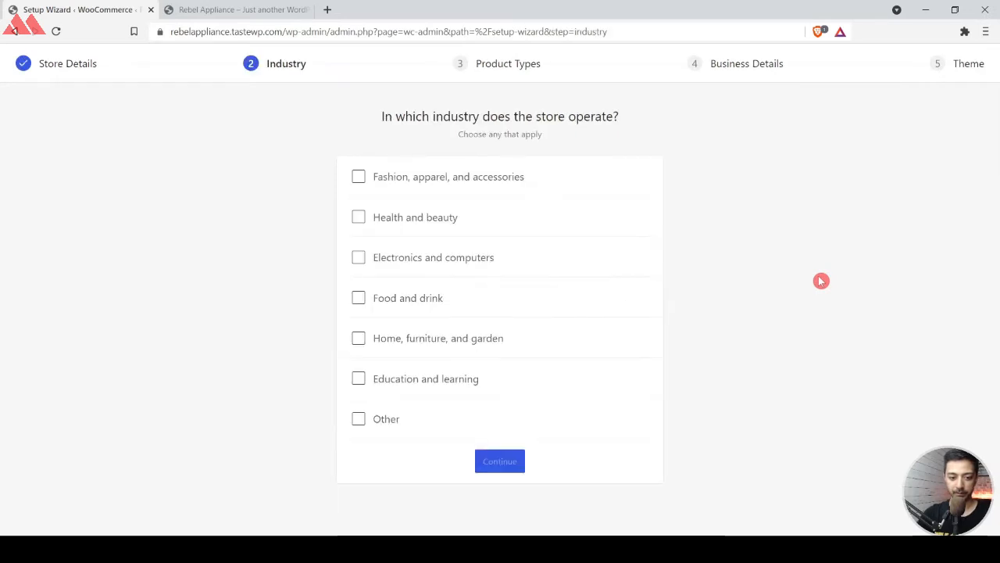
Set the store's industry to Fashion, apparel, and accessories, and keep Physical products as the only product type.
{"action": "left_click", "coordinate": [359, 177]}
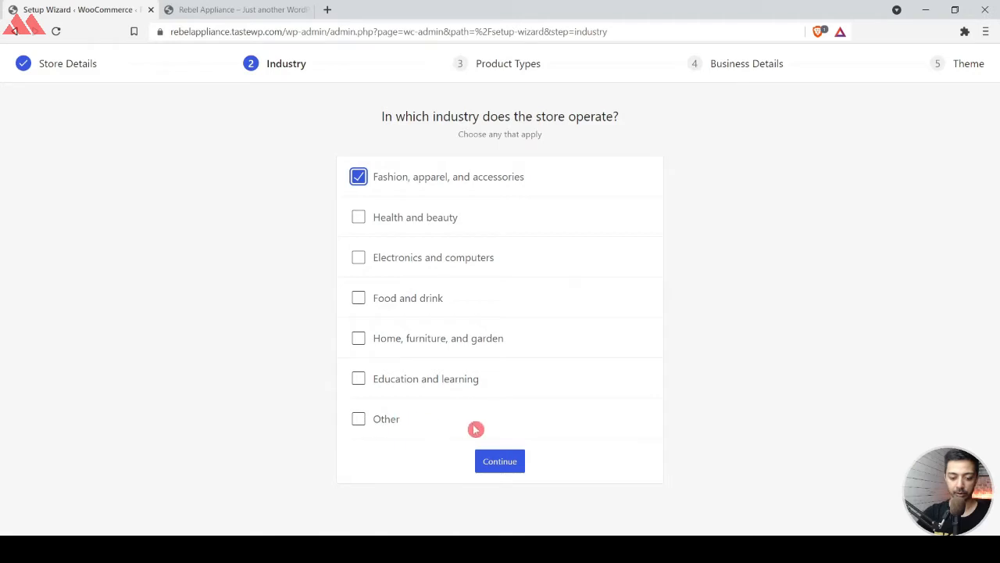
{"action": "left_click", "coordinate": [500, 463]}
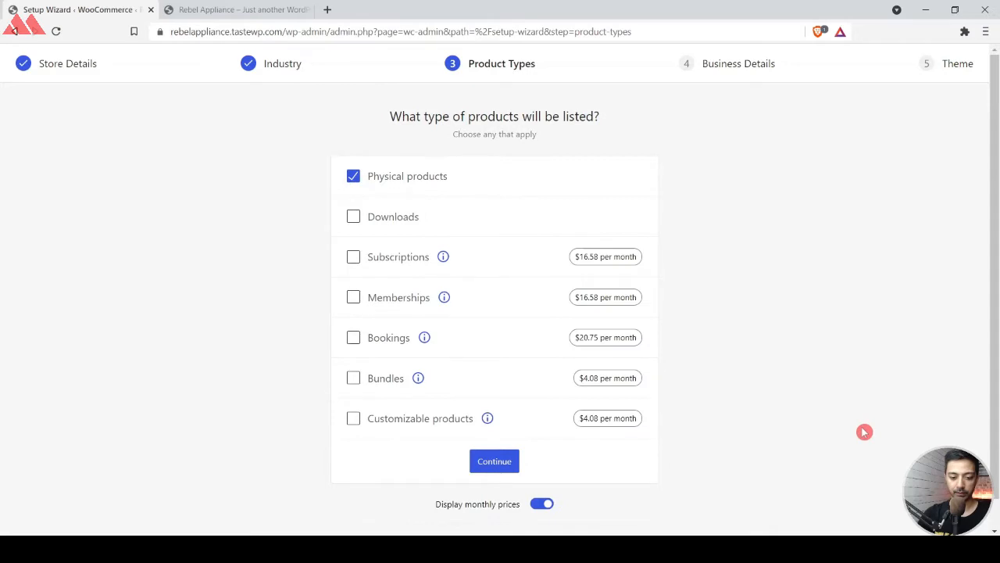
{"action": "left_click", "coordinate": [356, 177]}
{"action": "left_click", "coordinate": [356, 178]}
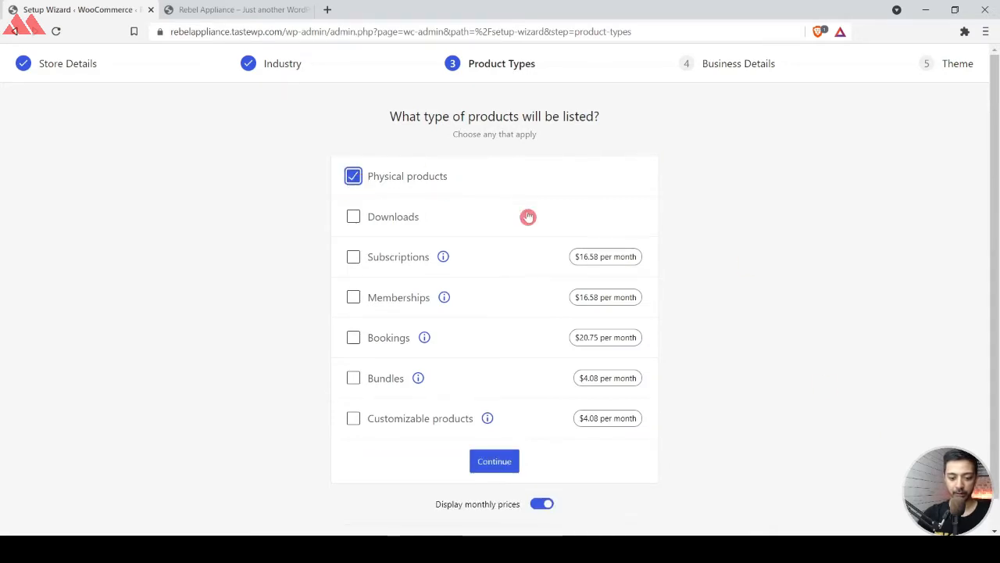
{"action": "left_click", "coordinate": [490, 461]}
Set the planned number of products to 11 - 100 and answer No to currently selling elsewhere.
{"action": "left_click", "coordinate": [430, 261]}
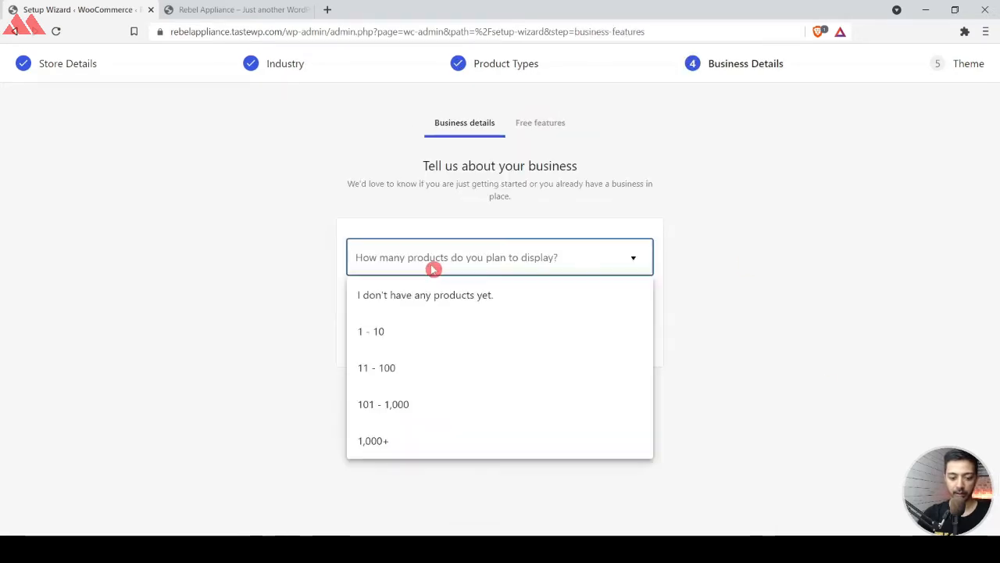
{"action": "left_click", "coordinate": [377, 371]}
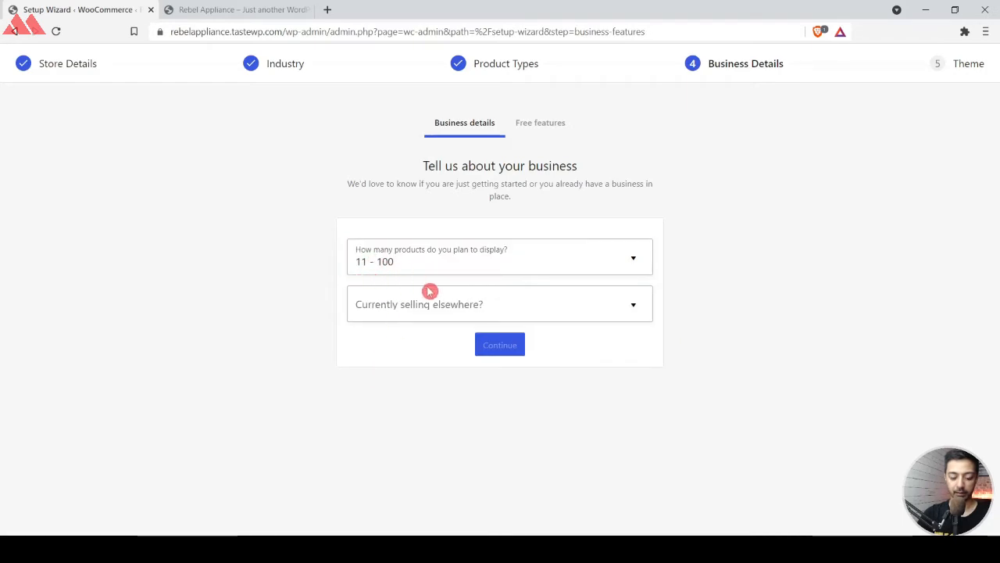
{"action": "left_click", "coordinate": [469, 306]}
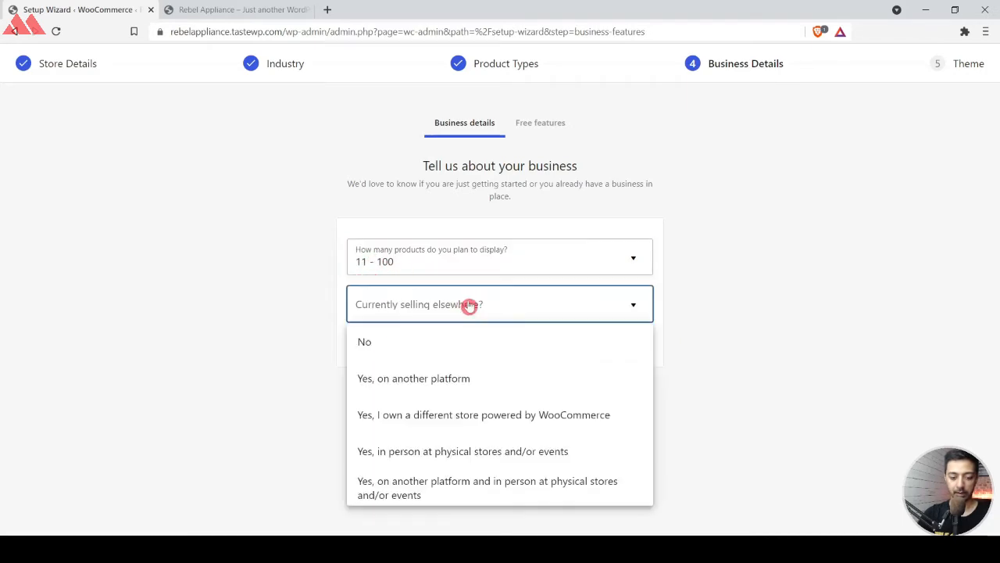
{"action": "left_click", "coordinate": [367, 343]}
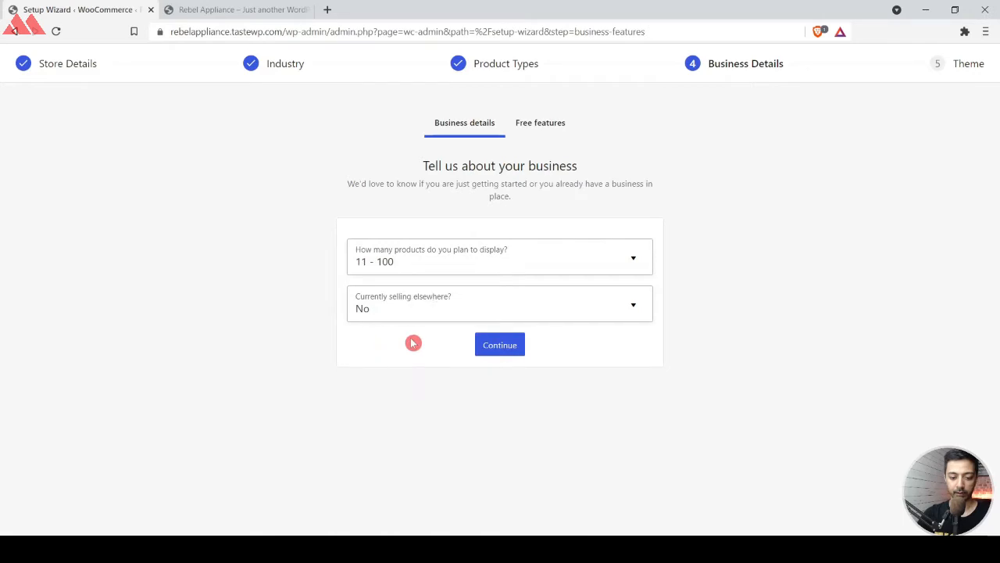
{"action": "left_click", "coordinate": [515, 342]}
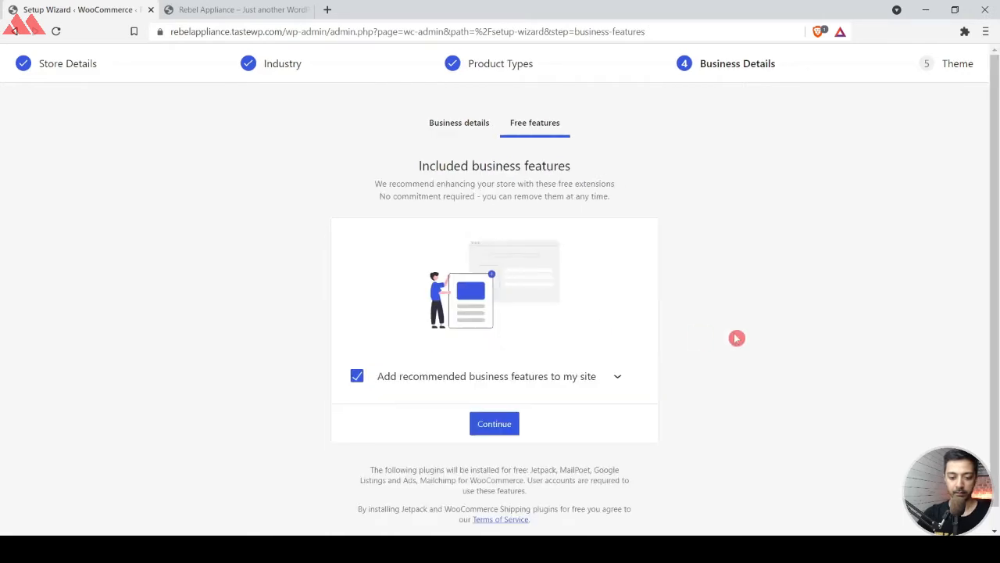
Opt out of all recommended business features and complete the store setup with the active Kadence theme.
{"action": "left_click", "coordinate": [356, 377]}
{"action": "left_click", "coordinate": [617, 376]}
{"action": "scroll", "coordinate": [621, 379], "scroll_direction": "down", "scroll_amount": 3}
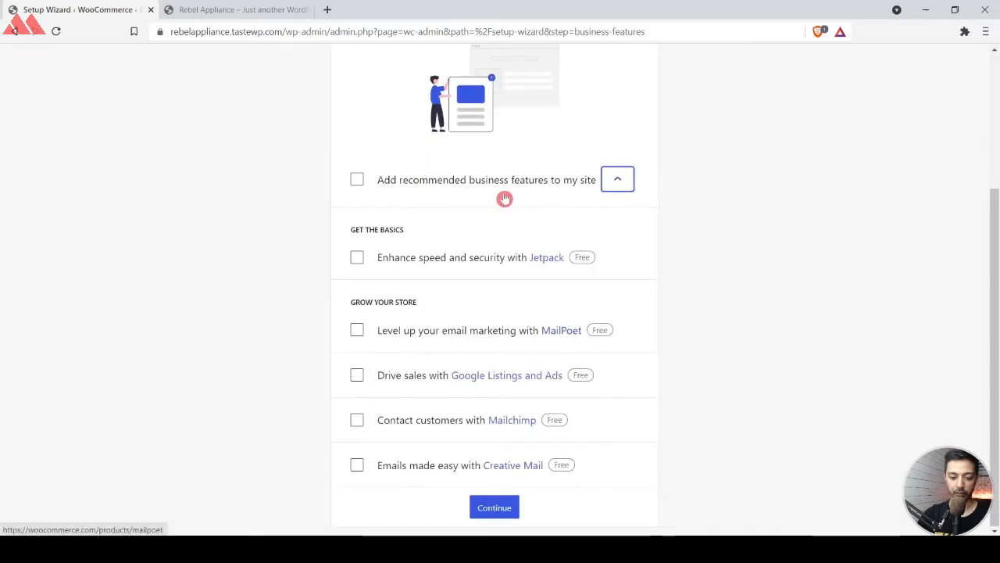
{"action": "scroll", "coordinate": [467, 396], "scroll_direction": "up", "scroll_amount": 2}
{"action": "scroll", "coordinate": [496, 201], "scroll_direction": "down", "scroll_amount": 2}
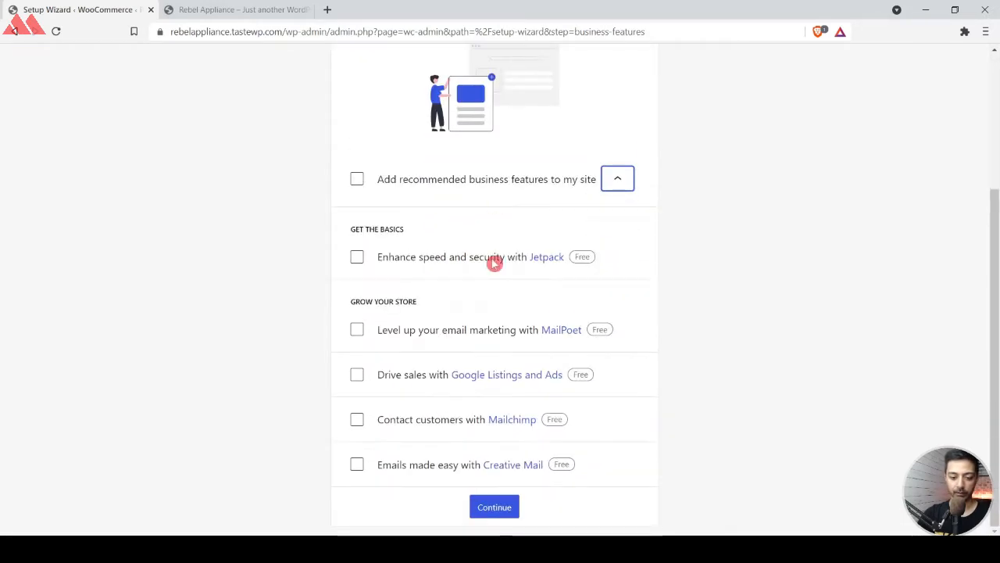
{"action": "left_click", "coordinate": [489, 504]}
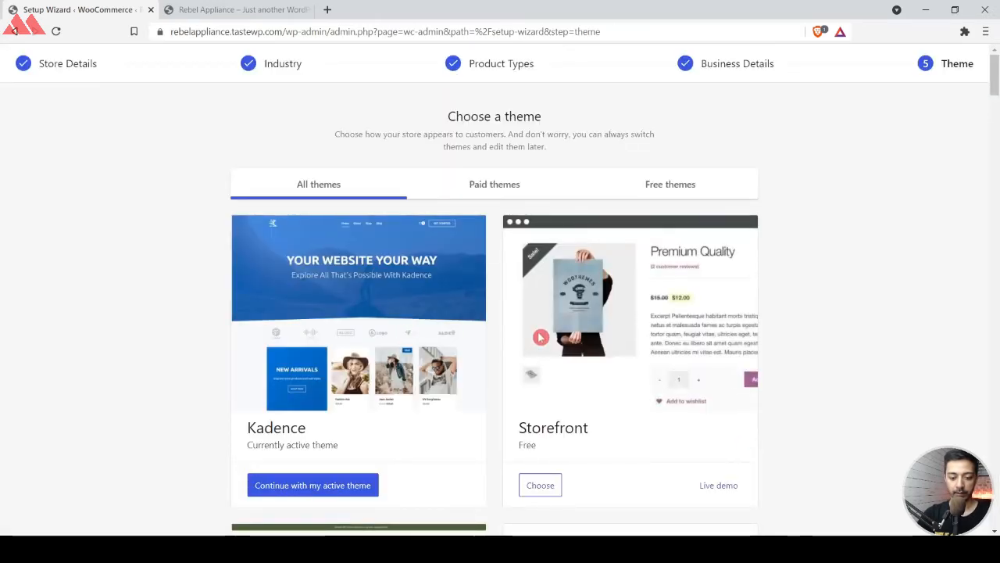
{"action": "scroll", "coordinate": [630, 318], "scroll_direction": "down", "scroll_amount": 1}
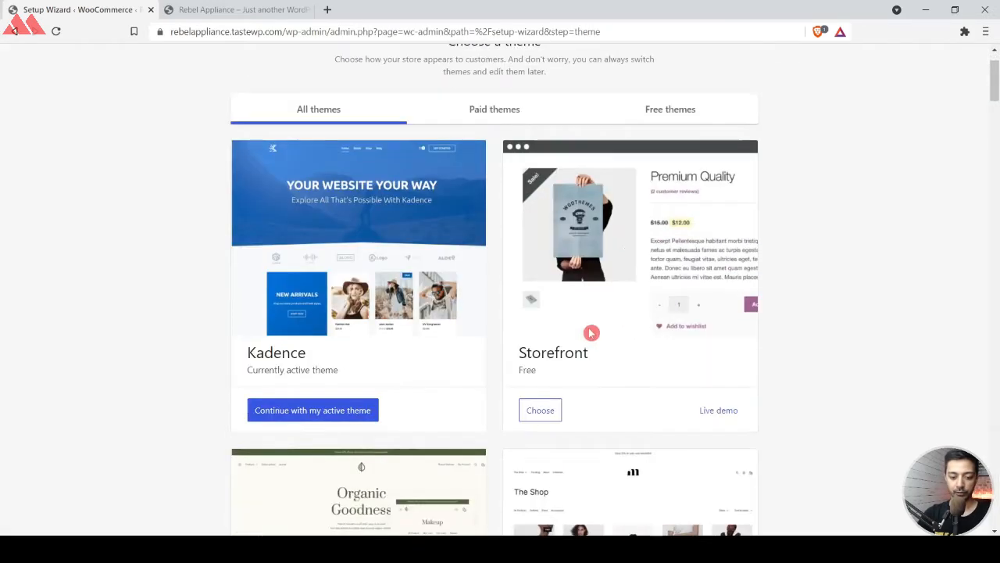
{"action": "left_click", "coordinate": [276, 417]}
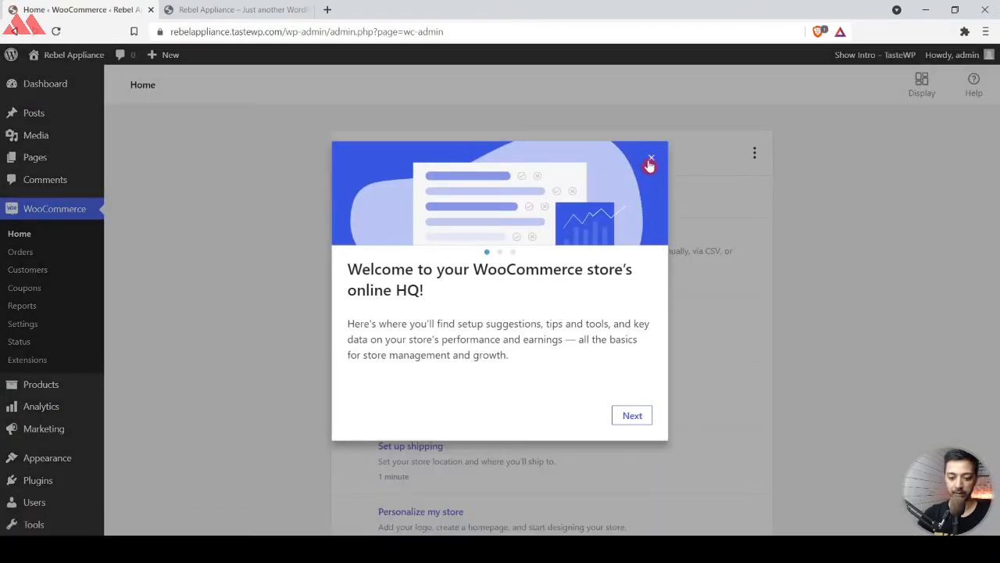
Dismiss the WooCommerce welcome message, search new plugins for "kadence starter", and install and activate Starter Templates by Kadence WP.
{"action": "left_click", "coordinate": [651, 161]}
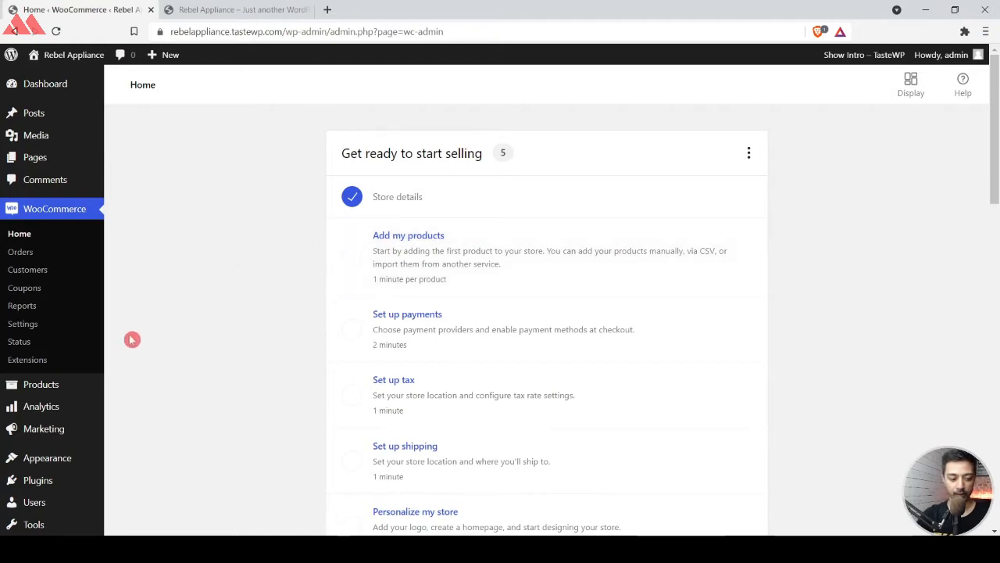
{"action": "mouse_move", "coordinate": [49, 483]}
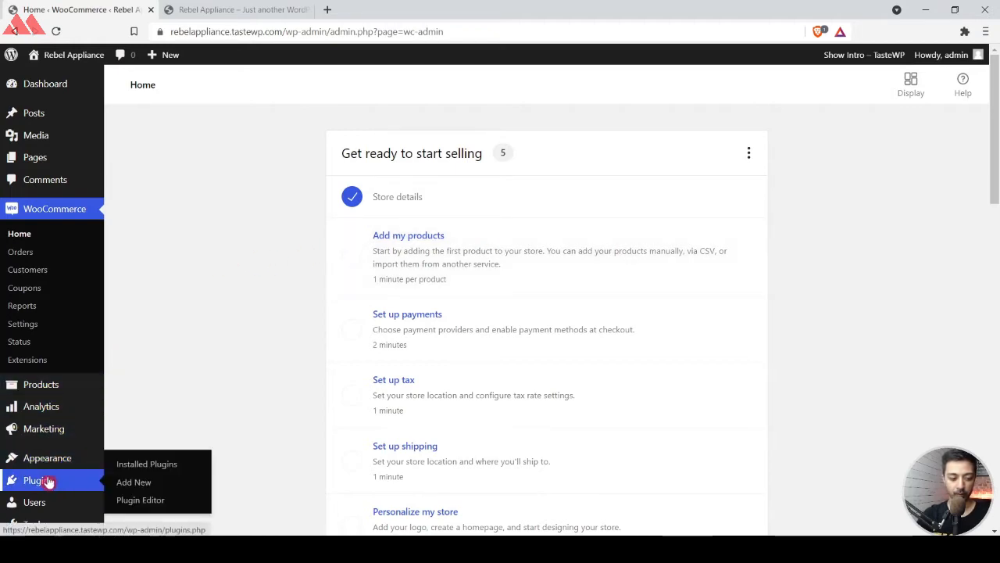
{"action": "left_click", "coordinate": [134, 482]}
{"action": "left_click", "coordinate": [815, 123]}
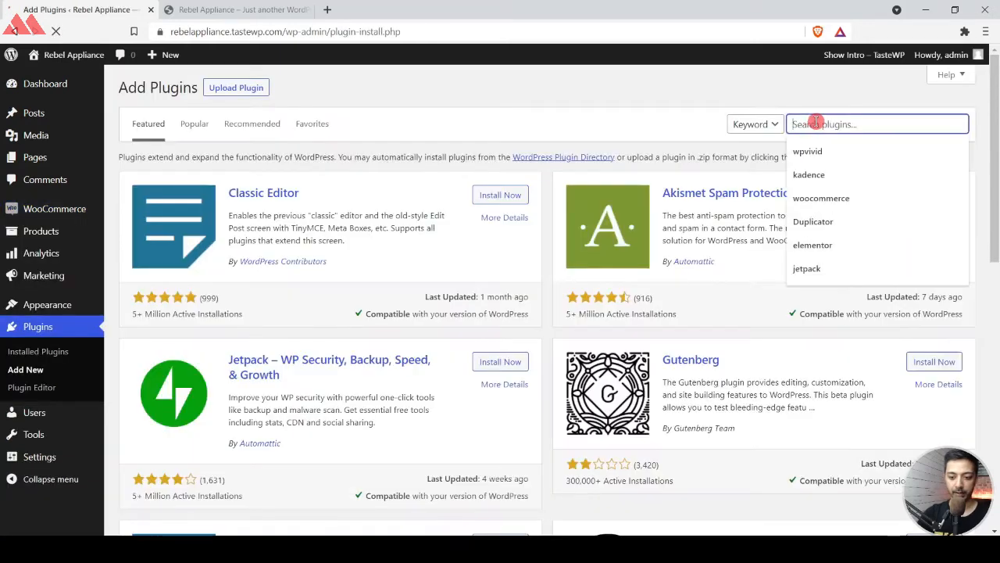
{"action": "type", "text": "kadence"}
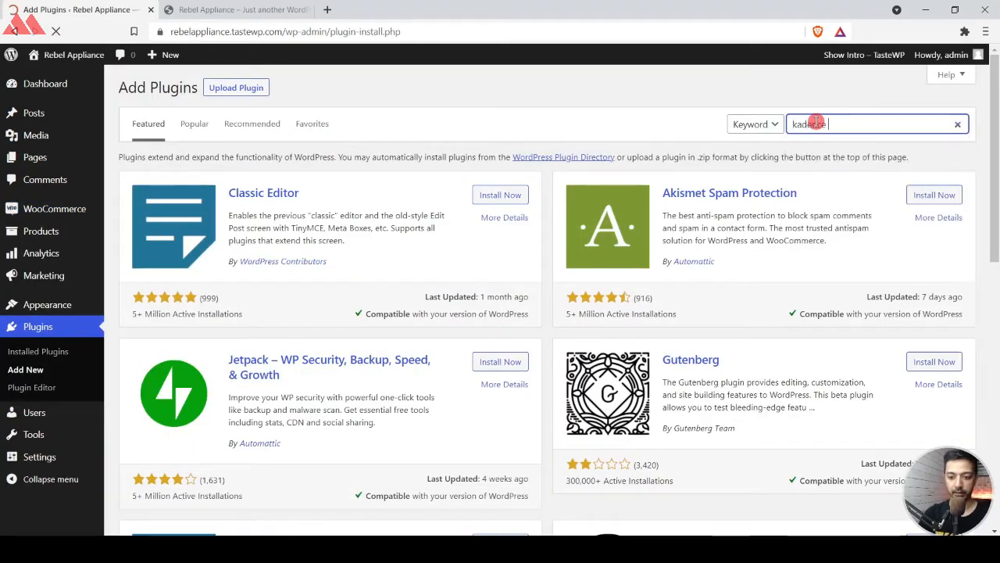
{"action": "type", "text": " starter"}
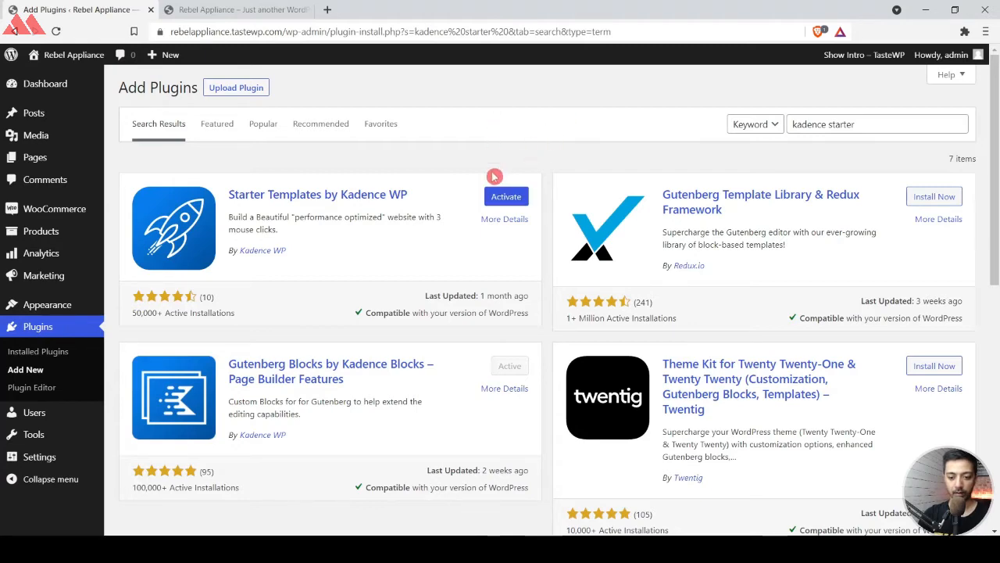
{"action": "left_click", "coordinate": [493, 198]}
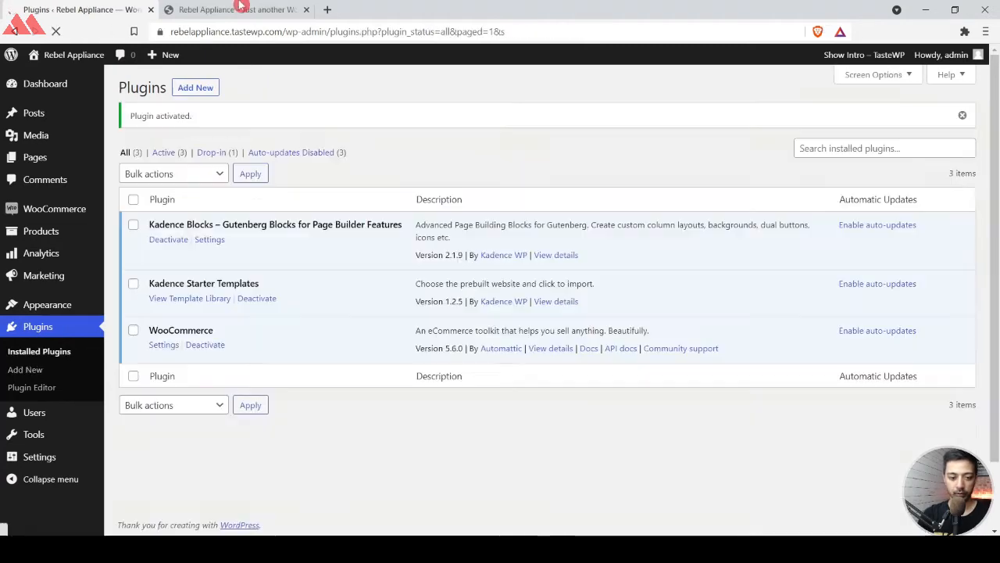
Reload the site's front end to check its look with the Kadence theme, and return to the plugins page.
{"action": "left_click", "coordinate": [238, 9]}
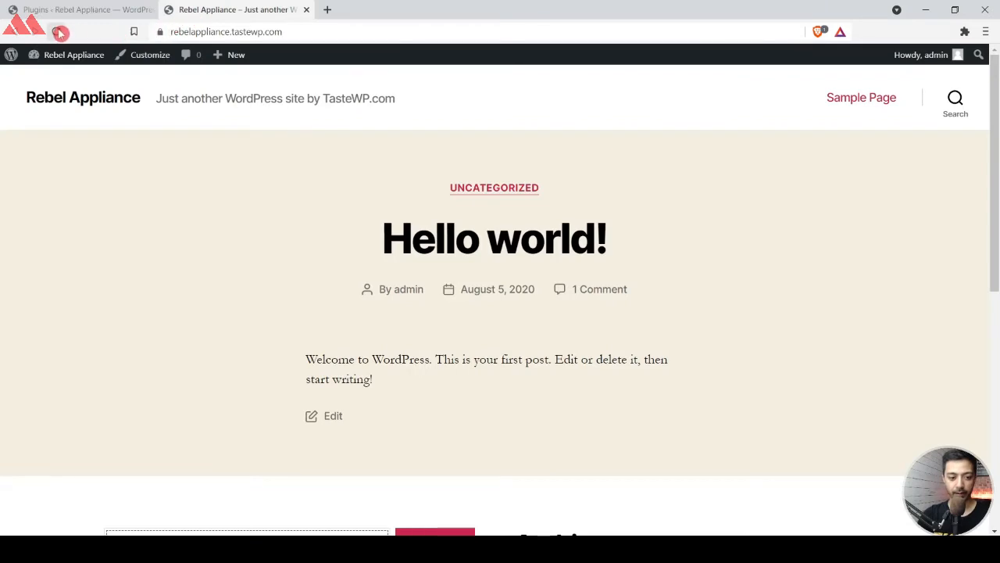
{"action": "left_click", "coordinate": [57, 32]}
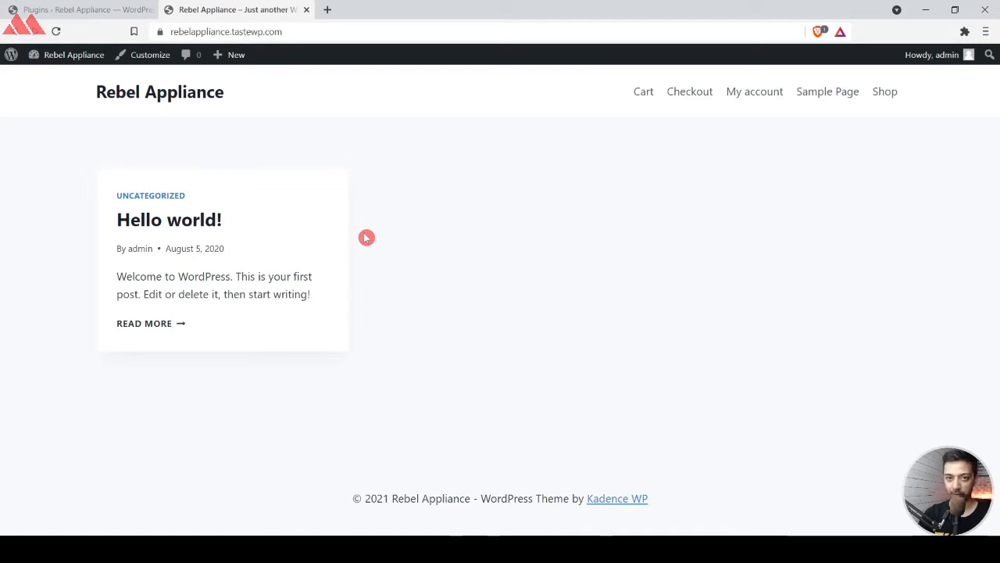
{"action": "left_click", "coordinate": [8, 8]}
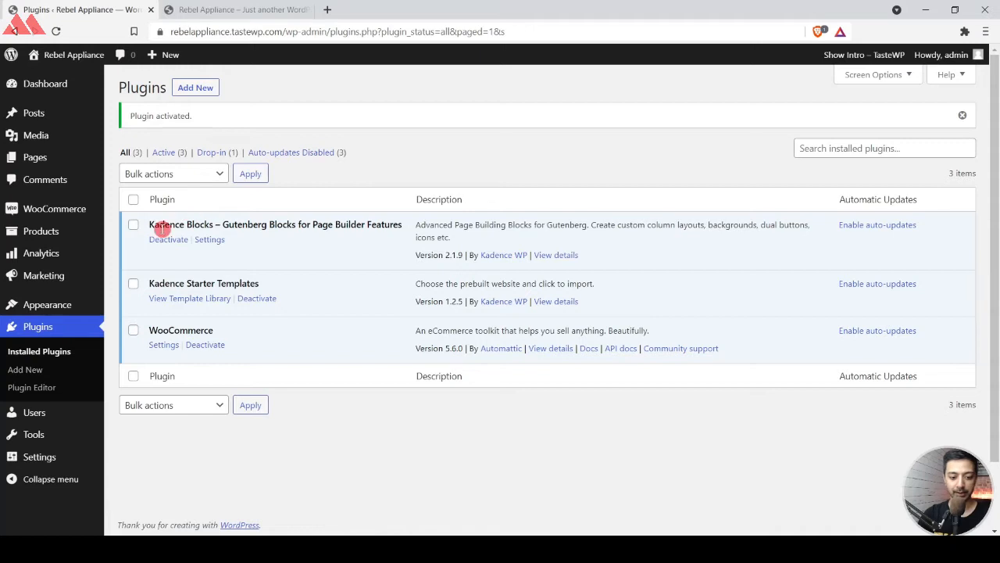
Open the Kadence Starter Templates library with Gutenberg as the builder and browse the available templates.
{"action": "left_click", "coordinate": [188, 304]}
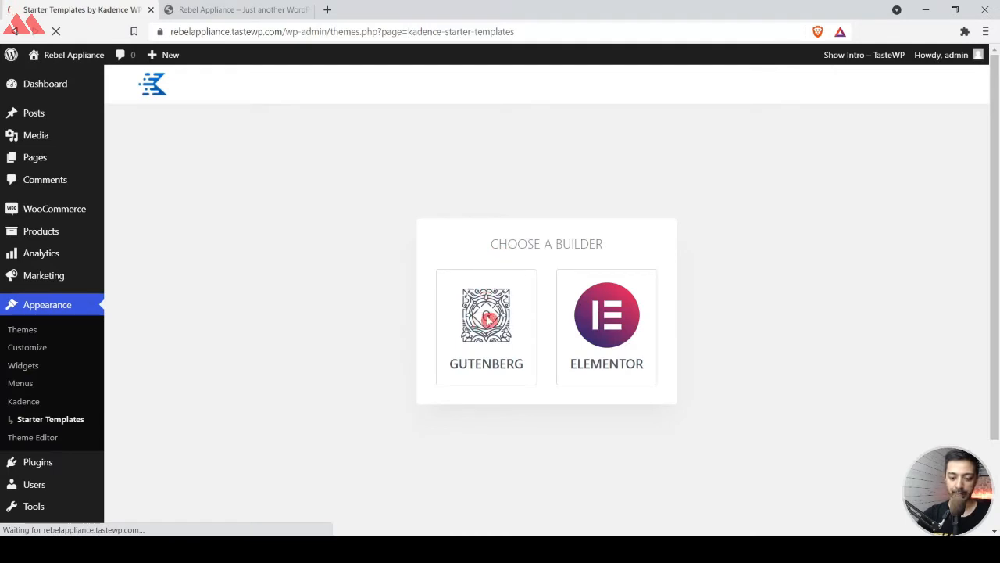
{"action": "left_click", "coordinate": [485, 320]}
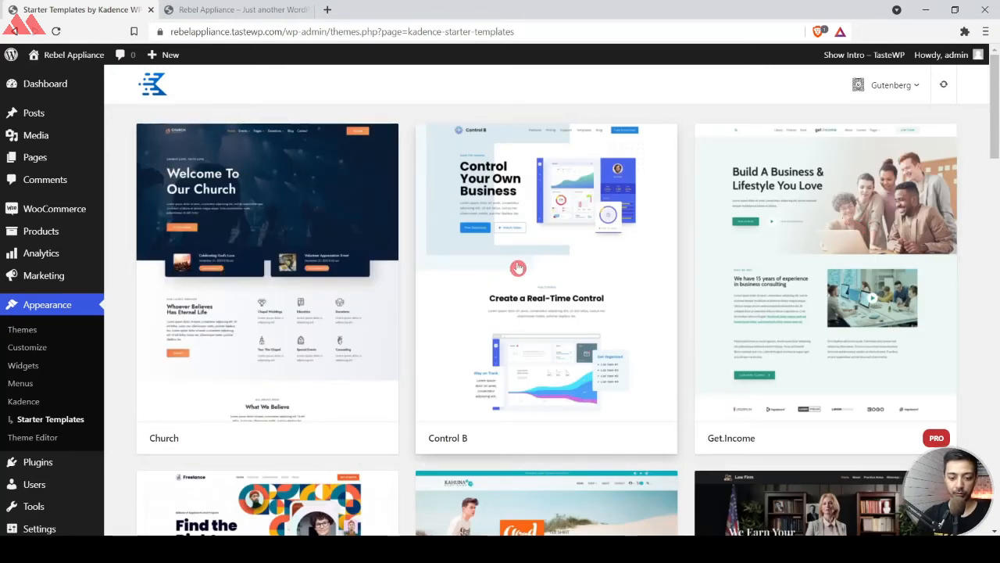
{"action": "scroll", "coordinate": [513, 264], "scroll_direction": "down", "scroll_amount": 4}
{"action": "scroll", "coordinate": [519, 268], "scroll_direction": "up", "scroll_amount": 3}
{"action": "scroll", "coordinate": [518, 268], "scroll_direction": "up", "scroll_amount": 1}
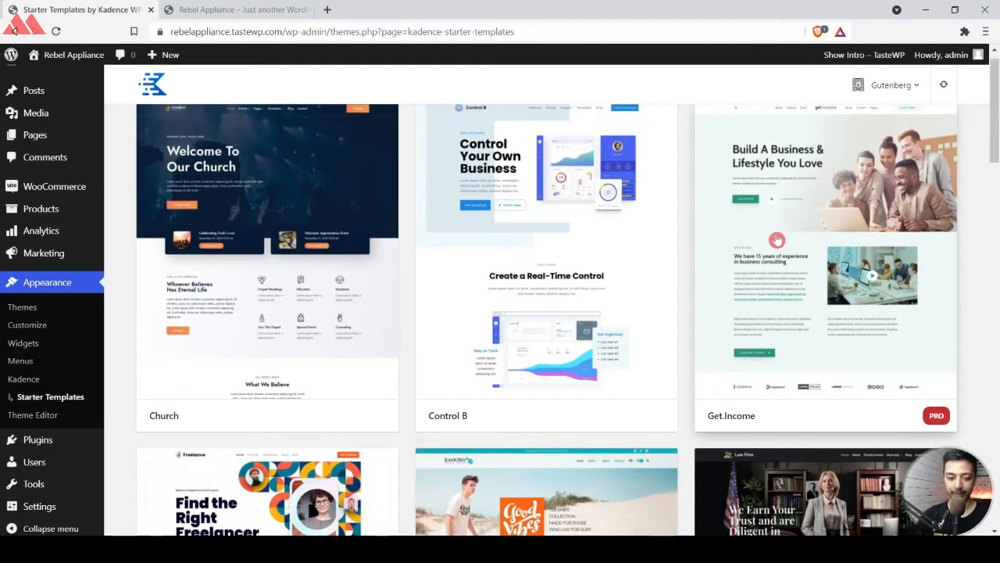
{"action": "scroll", "coordinate": [488, 226], "scroll_direction": "down", "scroll_amount": 2}
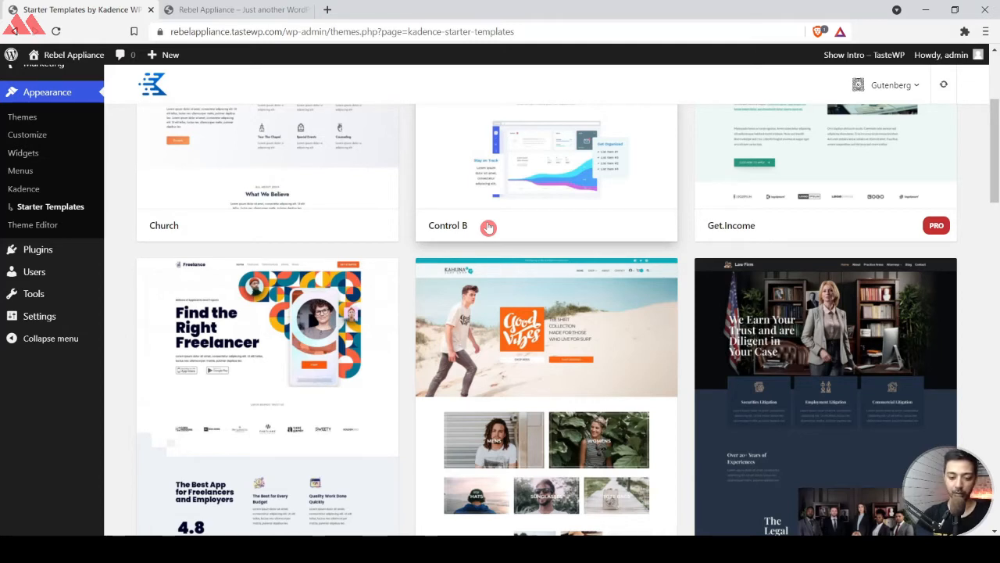
{"action": "scroll", "coordinate": [489, 226], "scroll_direction": "down", "scroll_amount": 2}
{"action": "scroll", "coordinate": [597, 352], "scroll_direction": "down", "scroll_amount": 2}
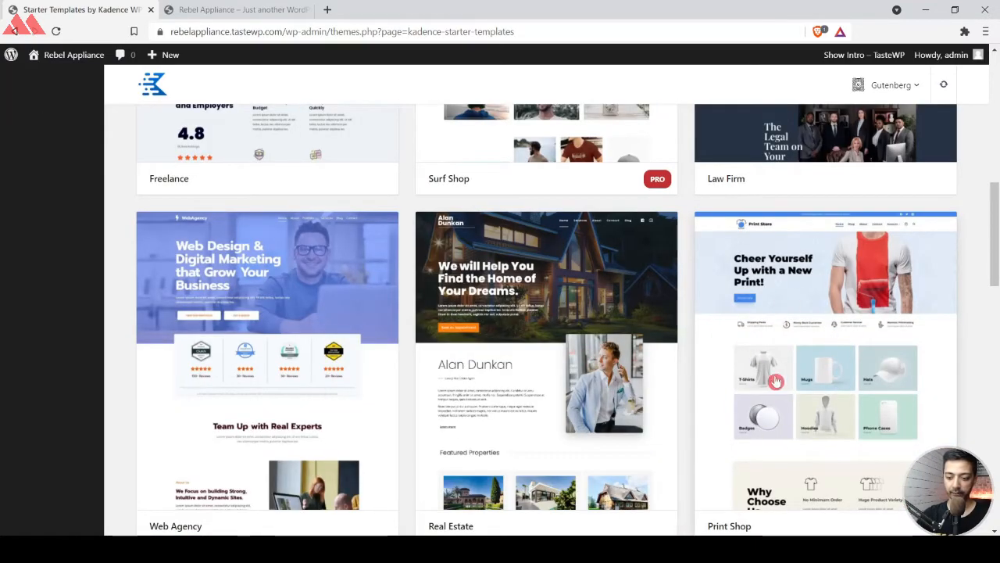
{"action": "scroll", "coordinate": [816, 278], "scroll_direction": "down", "scroll_amount": 1}
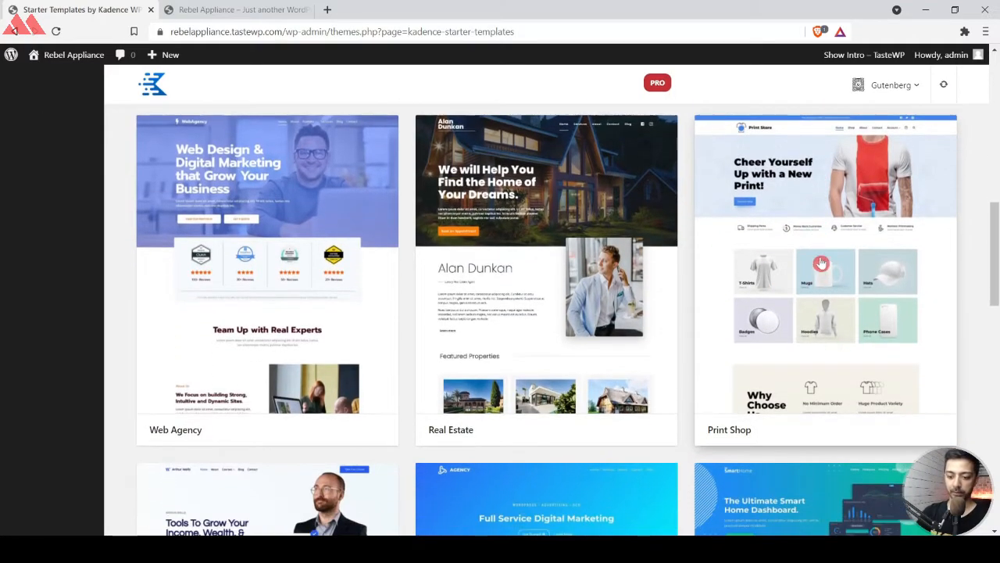
{"action": "scroll", "coordinate": [808, 242], "scroll_direction": "down", "scroll_amount": 10}
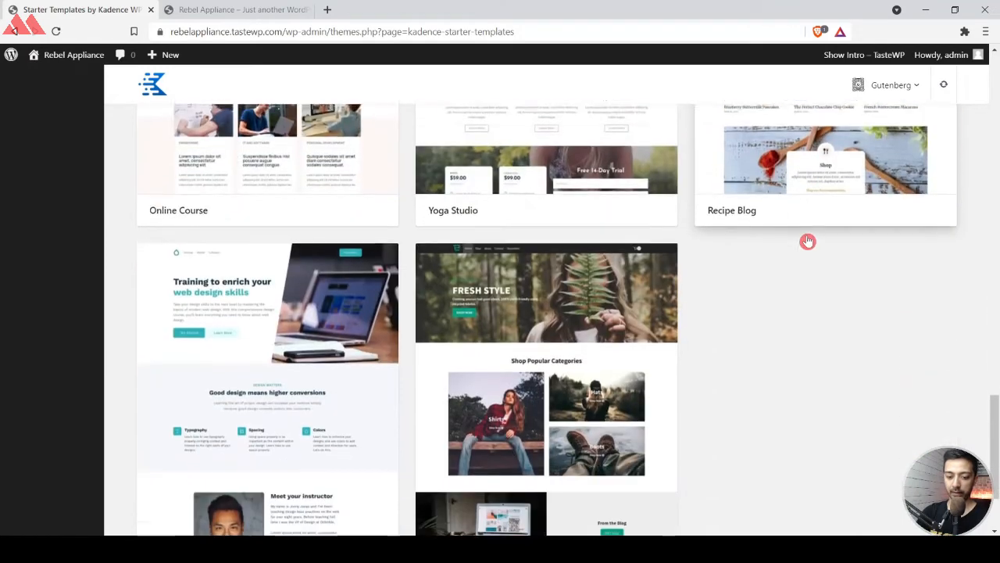
{"action": "scroll", "coordinate": [809, 240], "scroll_direction": "down", "scroll_amount": 1}
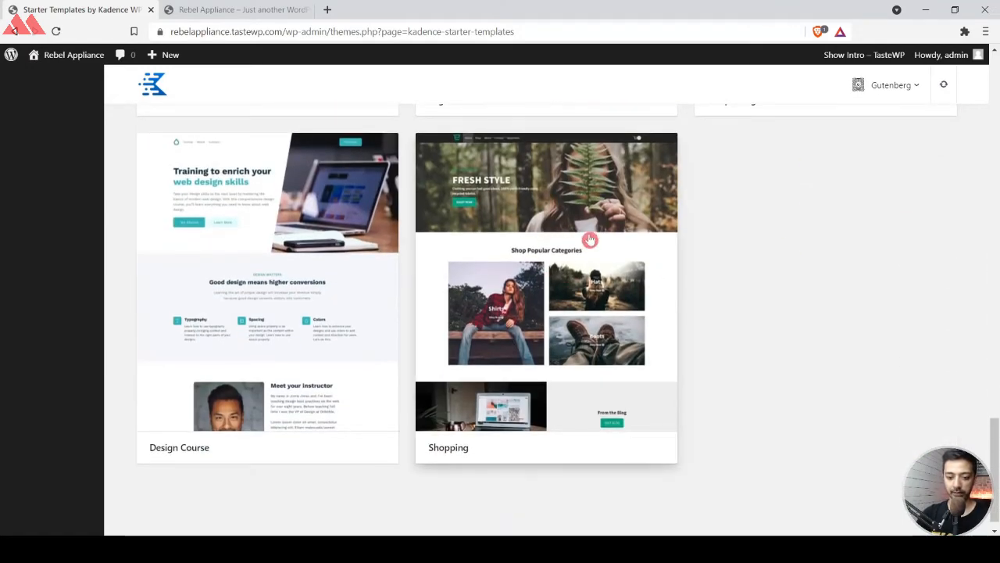
Preview the Shopping template's home page and close the preview.
{"action": "left_click", "coordinate": [540, 303]}
{"action": "scroll", "coordinate": [469, 233], "scroll_direction": "down", "scroll_amount": 8}
{"action": "scroll", "coordinate": [468, 234], "scroll_direction": "down", "scroll_amount": 8}
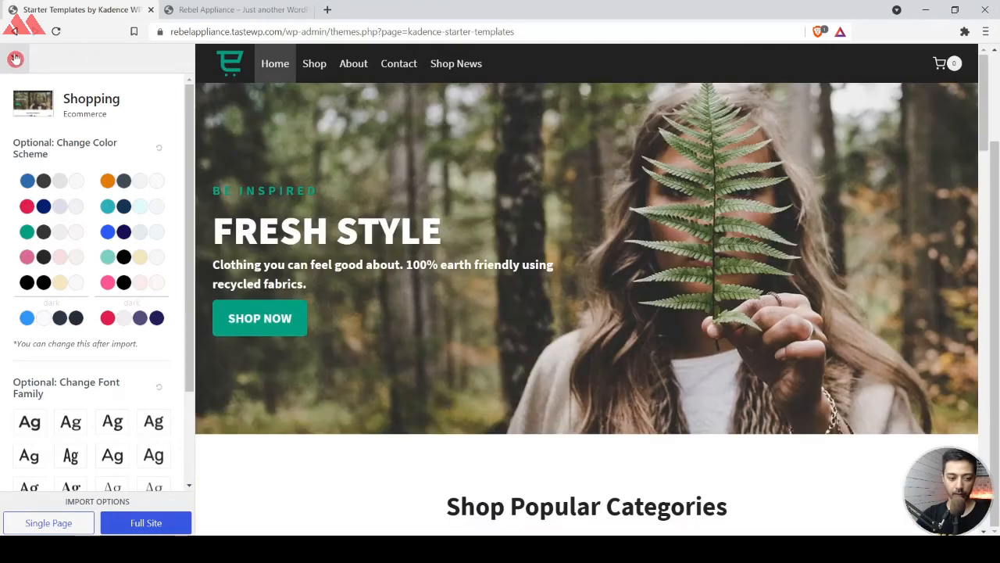
{"action": "left_click", "coordinate": [15, 59]}
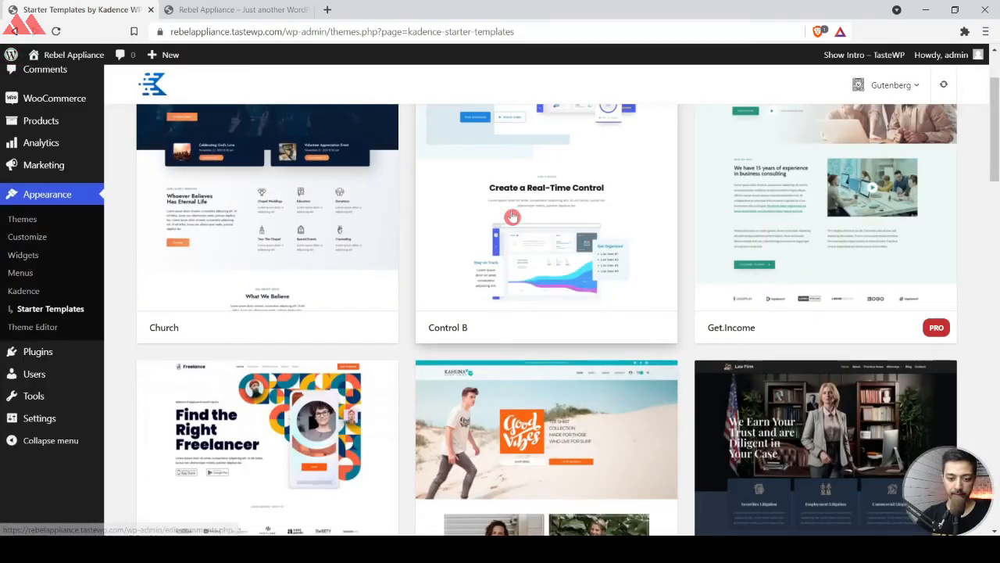
Open the Print Shop template and review its home page preview down to the footer.
{"action": "scroll", "coordinate": [845, 211], "scroll_direction": "down", "scroll_amount": 5}
{"action": "left_click", "coordinate": [845, 212]}
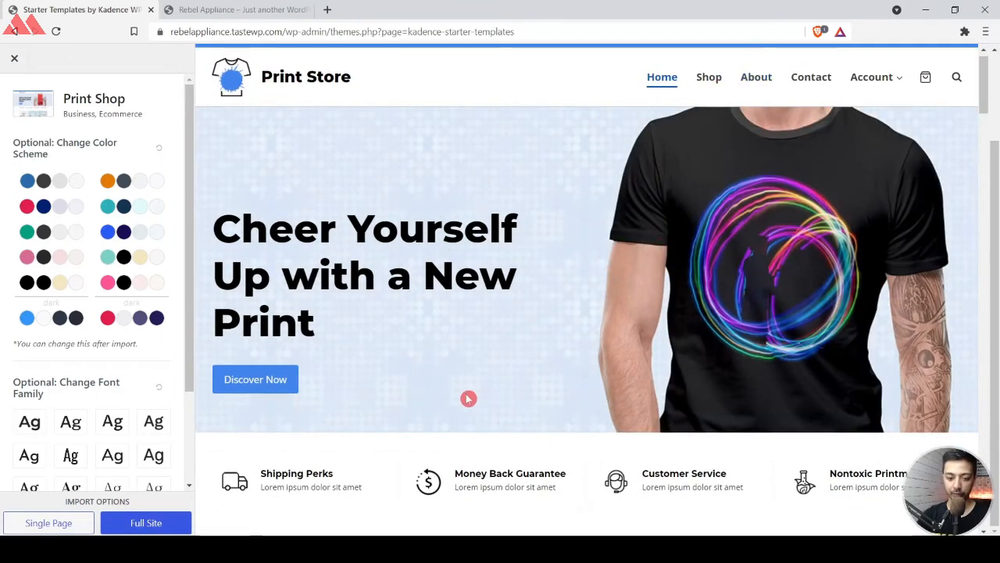
{"action": "scroll", "coordinate": [468, 399], "scroll_direction": "down", "scroll_amount": 7}
{"action": "scroll", "coordinate": [469, 399], "scroll_direction": "down", "scroll_amount": 10}
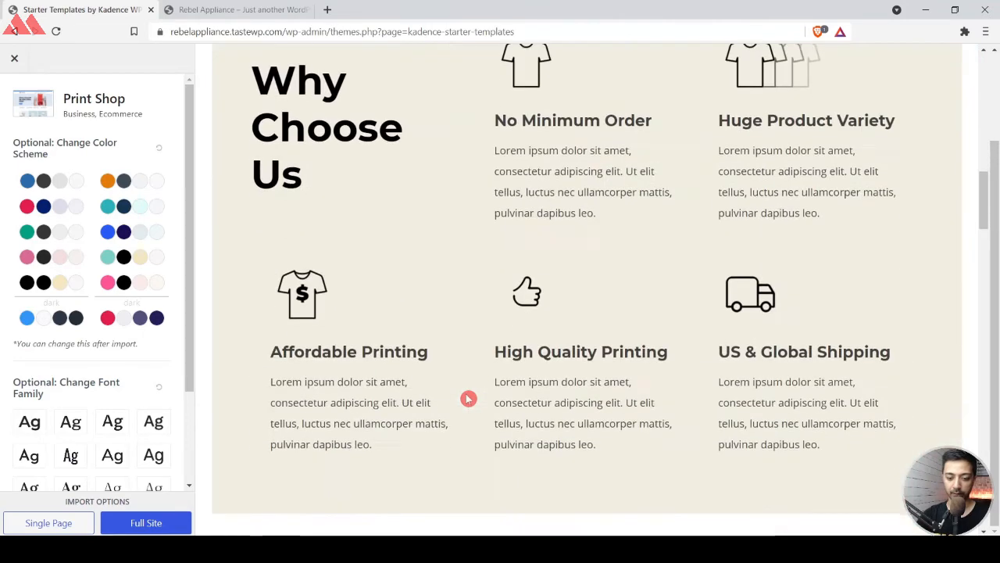
{"action": "scroll", "coordinate": [467, 399], "scroll_direction": "down", "scroll_amount": 4}
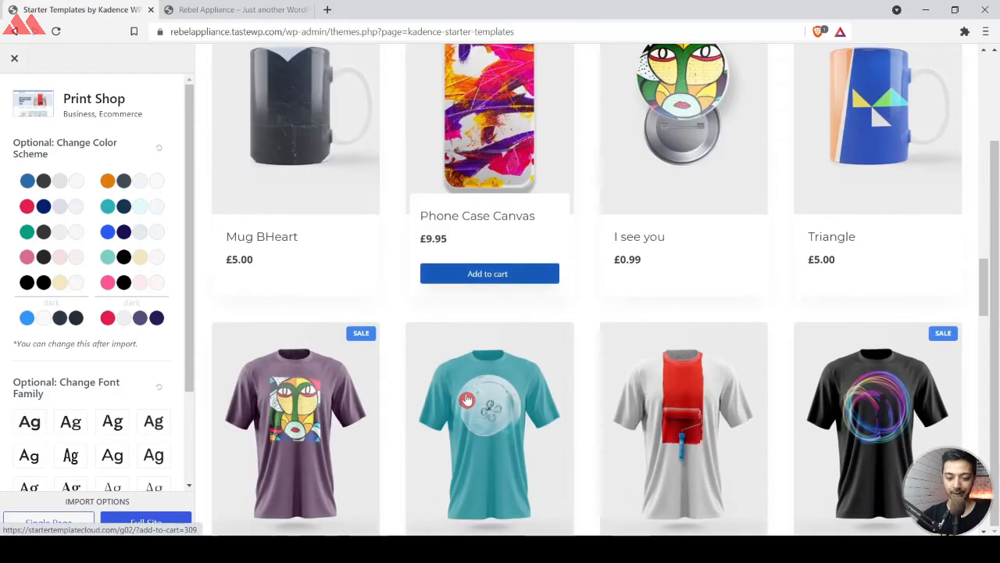
{"action": "scroll", "coordinate": [675, 248], "scroll_direction": "down", "scroll_amount": 6}
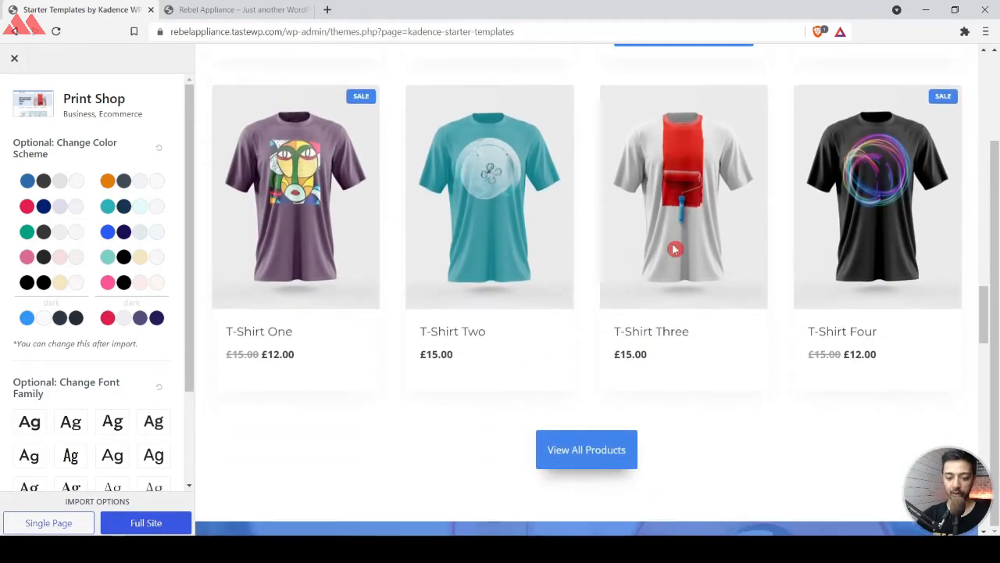
{"action": "scroll", "coordinate": [675, 248], "scroll_direction": "down", "scroll_amount": 10}
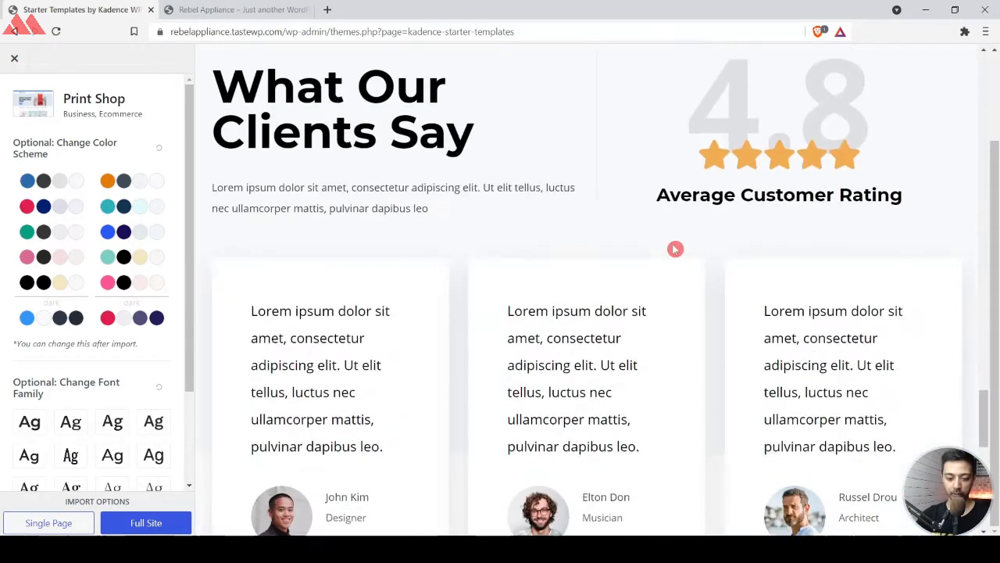
{"action": "scroll", "coordinate": [675, 249], "scroll_direction": "down", "scroll_amount": 6}
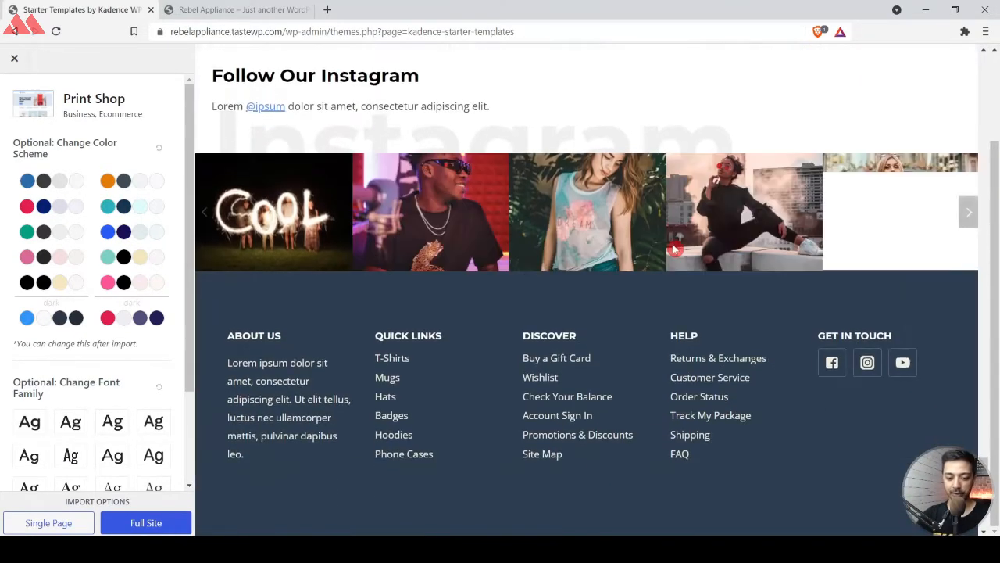
{"action": "scroll", "coordinate": [675, 248], "scroll_direction": "down", "scroll_amount": 2}
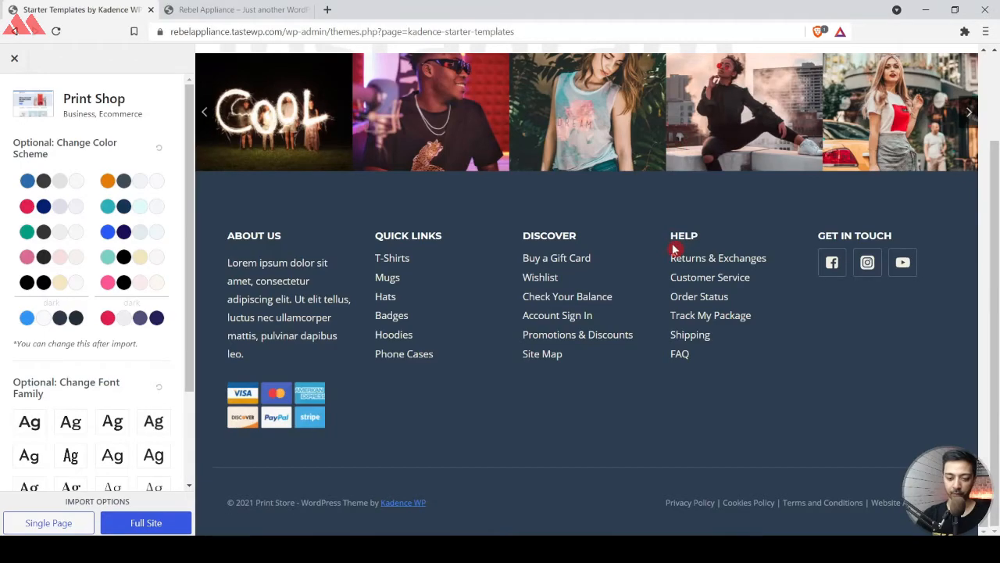
{"action": "scroll", "coordinate": [675, 249], "scroll_direction": "up", "scroll_amount": 20}
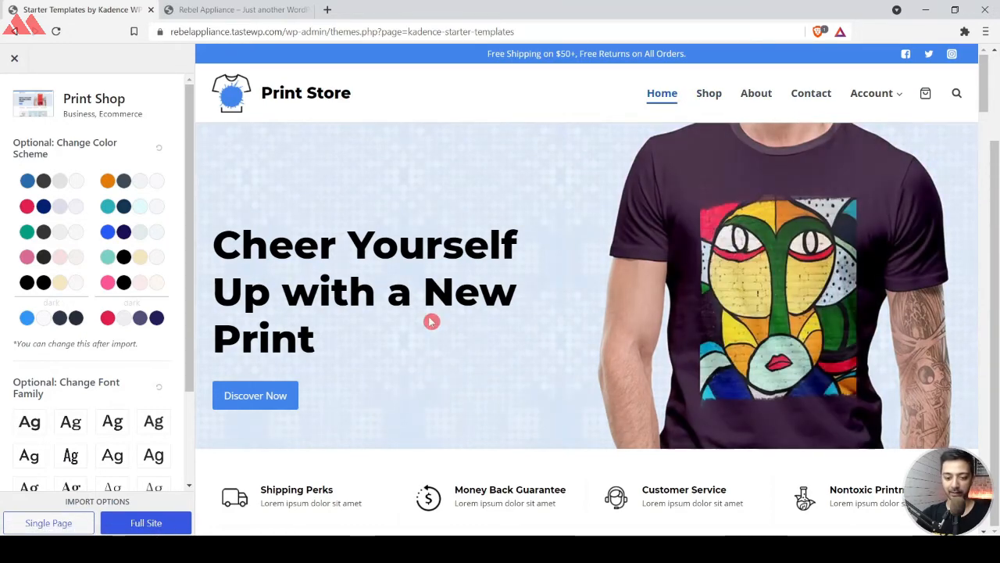
Examine the Print Shop preview's header, product categories and product listings more closely.
{"action": "scroll", "coordinate": [412, 320], "scroll_direction": "down", "scroll_amount": 5}
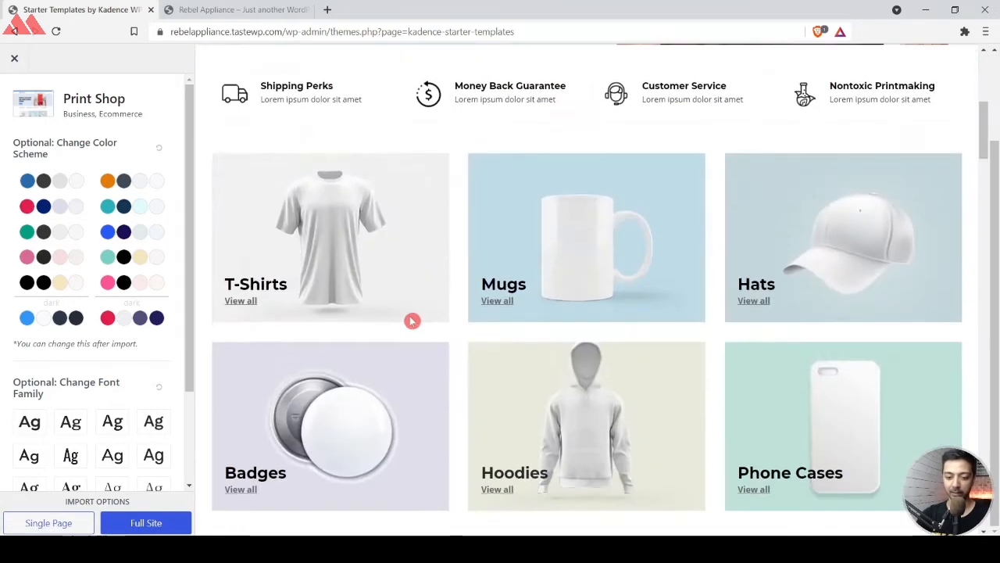
{"action": "scroll", "coordinate": [606, 189], "scroll_direction": "up", "scroll_amount": 5}
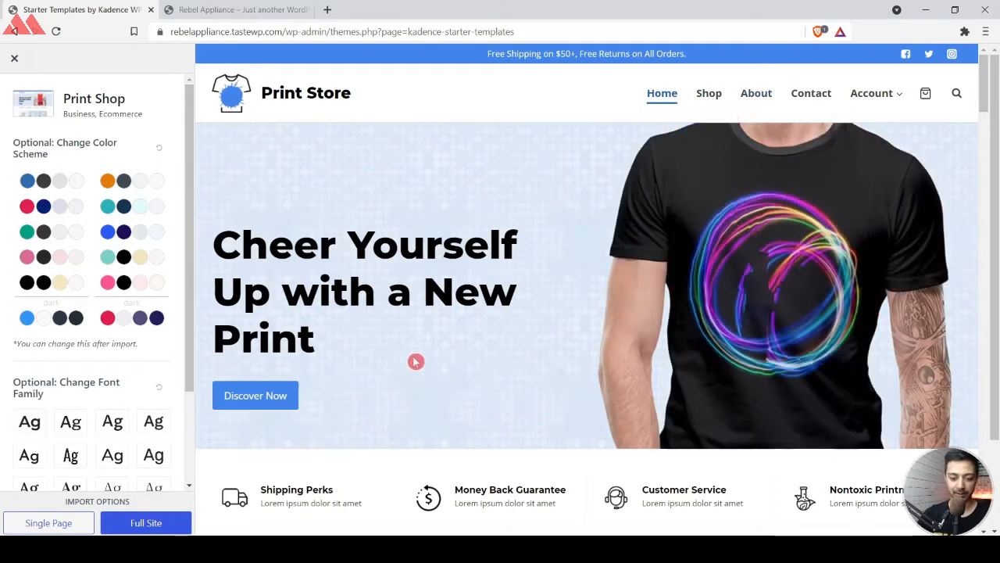
{"action": "scroll", "coordinate": [438, 404], "scroll_direction": "down", "scroll_amount": 10}
{"action": "scroll", "coordinate": [438, 404], "scroll_direction": "down", "scroll_amount": 5}
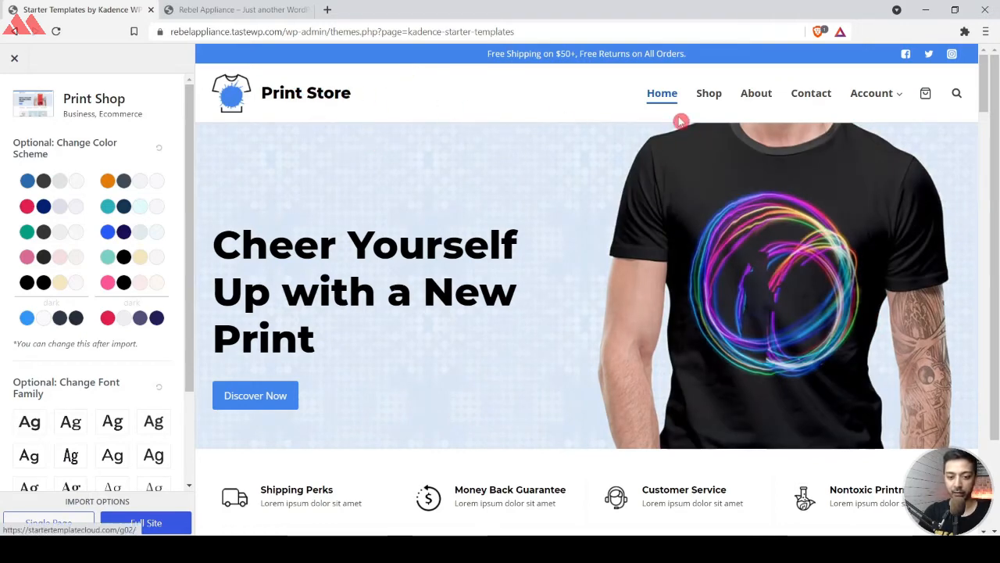
{"action": "scroll", "coordinate": [529, 289], "scroll_direction": "down", "scroll_amount": 3}
{"action": "scroll", "coordinate": [529, 290], "scroll_direction": "up", "scroll_amount": 3}
{"action": "scroll", "coordinate": [719, 284], "scroll_direction": "down", "scroll_amount": 10}
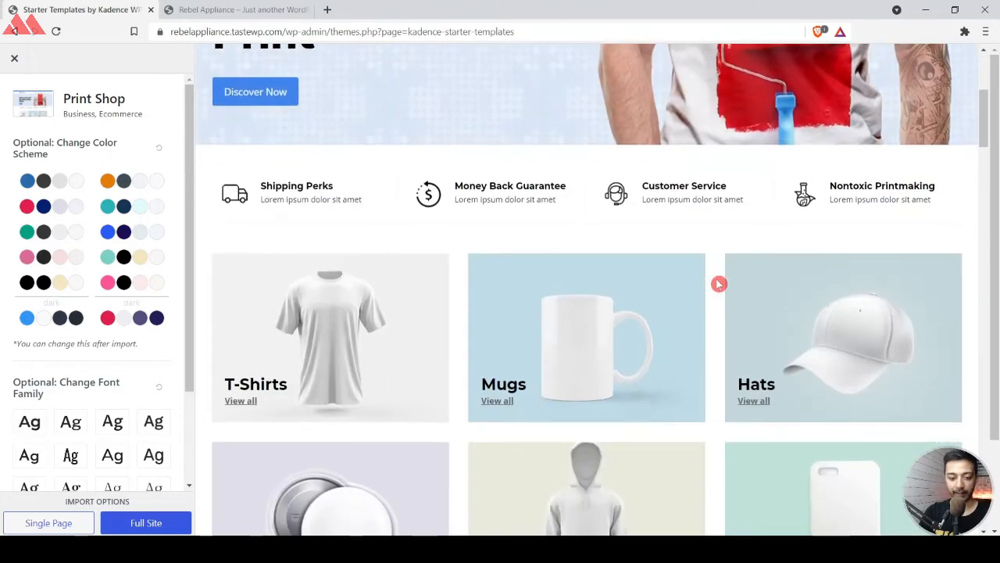
{"action": "scroll", "coordinate": [719, 283], "scroll_direction": "down", "scroll_amount": 10}
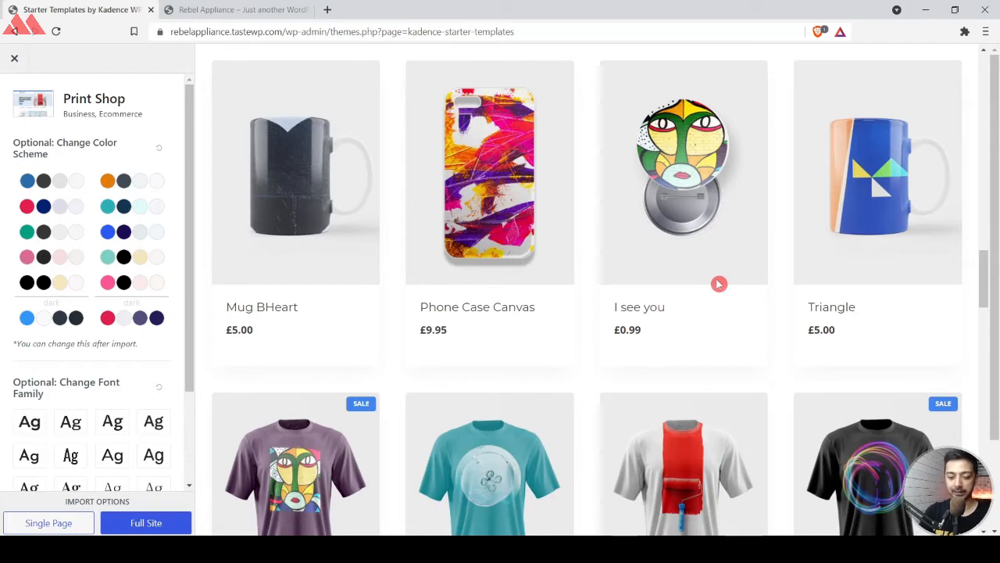
{"action": "mouse_move", "coordinate": [727, 221]}
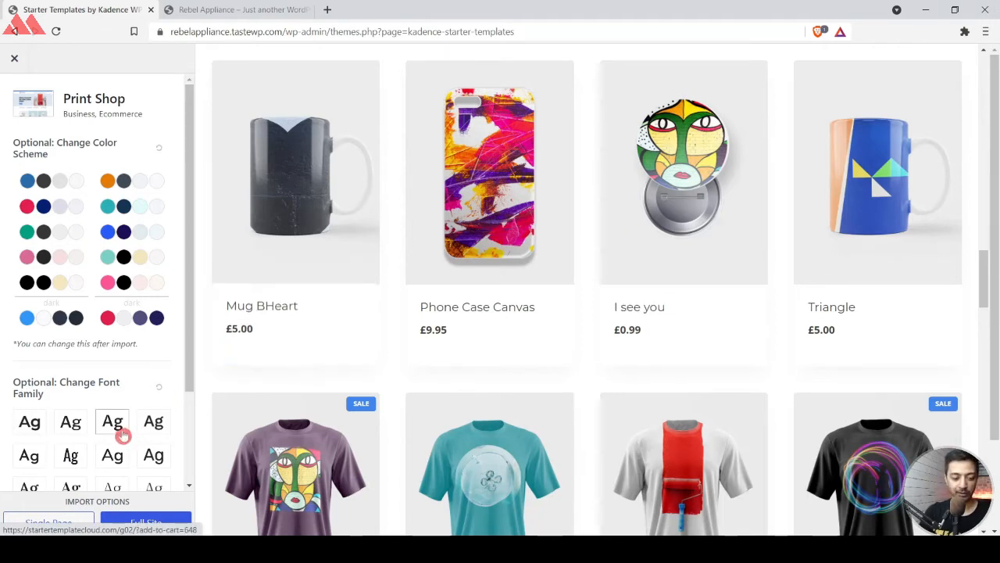
Import the Print Shop template as a full site after checking its required plugins.
{"action": "left_click", "coordinate": [150, 529]}
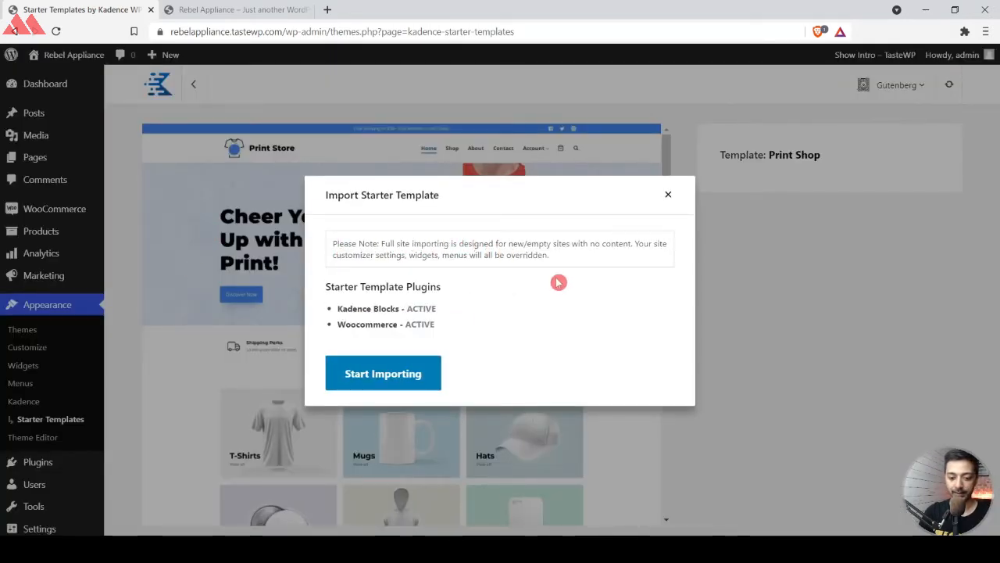
{"action": "triple_click", "coordinate": [355, 308]}
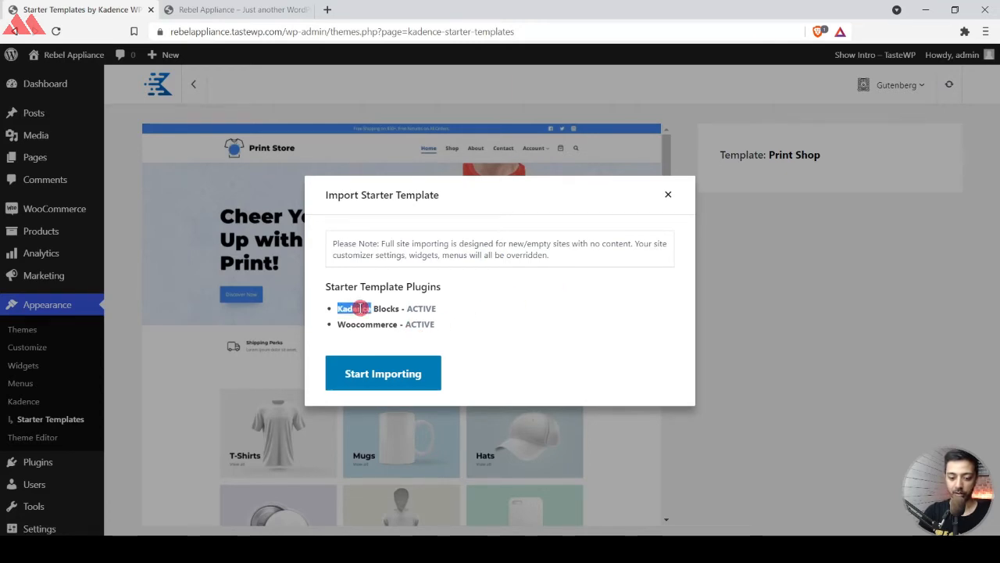
{"action": "left_click", "coordinate": [357, 323]}
{"action": "triple_click", "coordinate": [356, 324]}
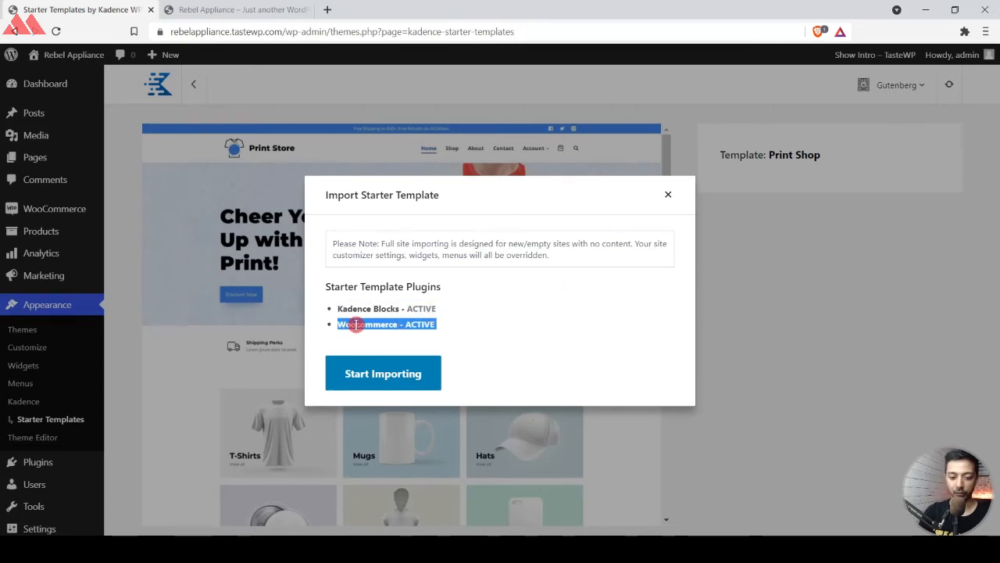
{"action": "left_click", "coordinate": [519, 322]}
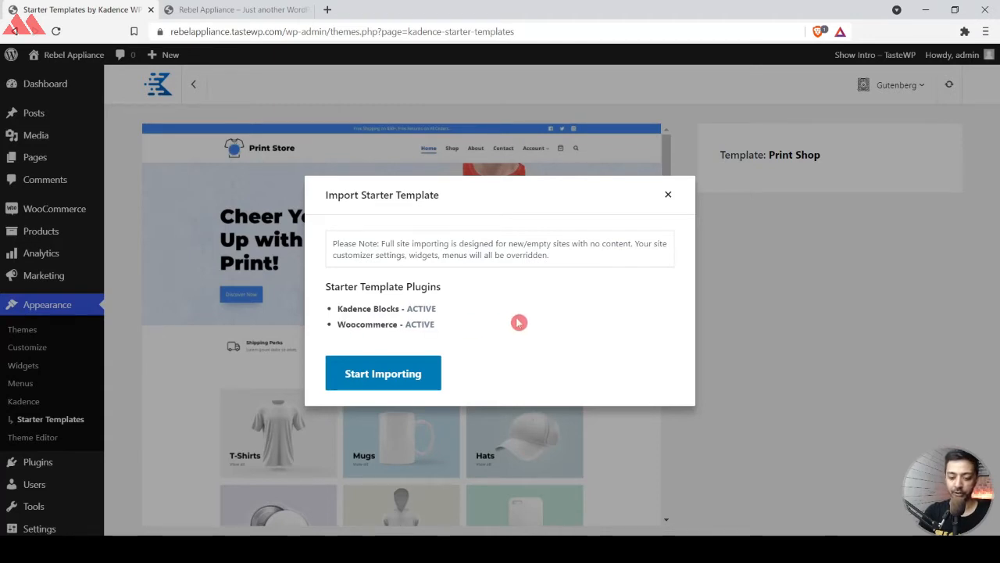
{"action": "left_click", "coordinate": [368, 376]}
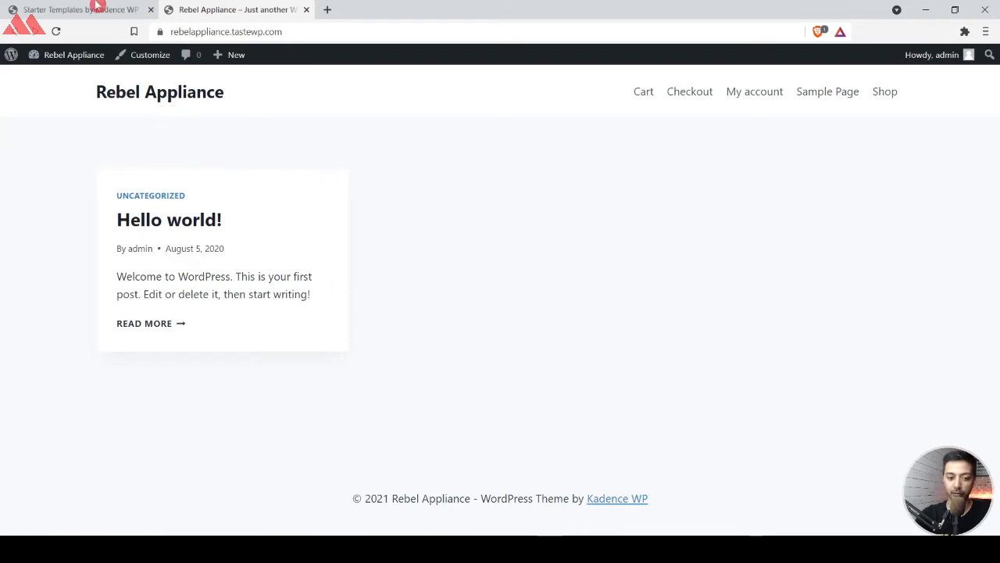
Open the finished site in a new tab and review the imported home page's categories and featured products.
{"action": "left_click", "coordinate": [96, 7]}
{"action": "right_click", "coordinate": [744, 221]}
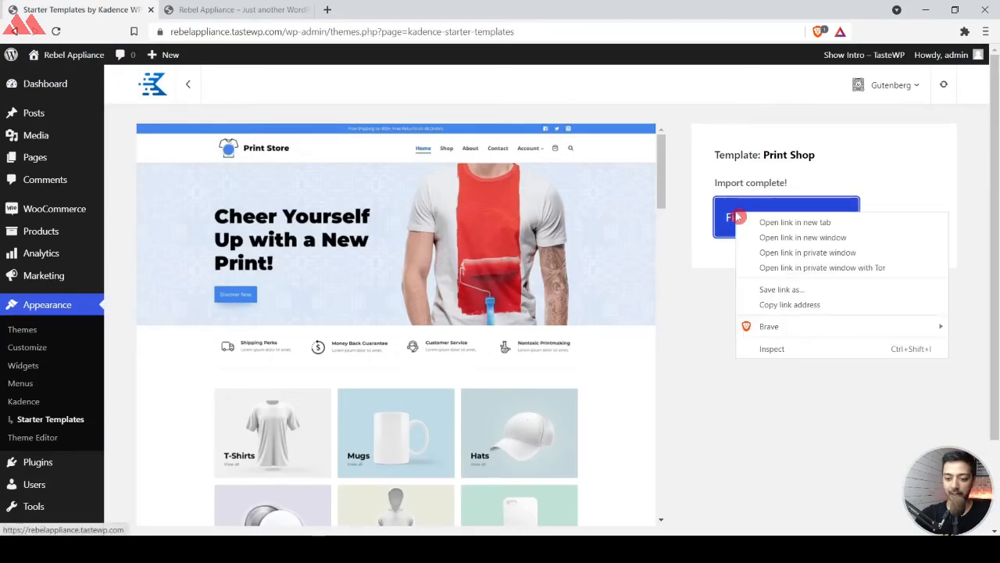
{"action": "left_click", "coordinate": [743, 222]}
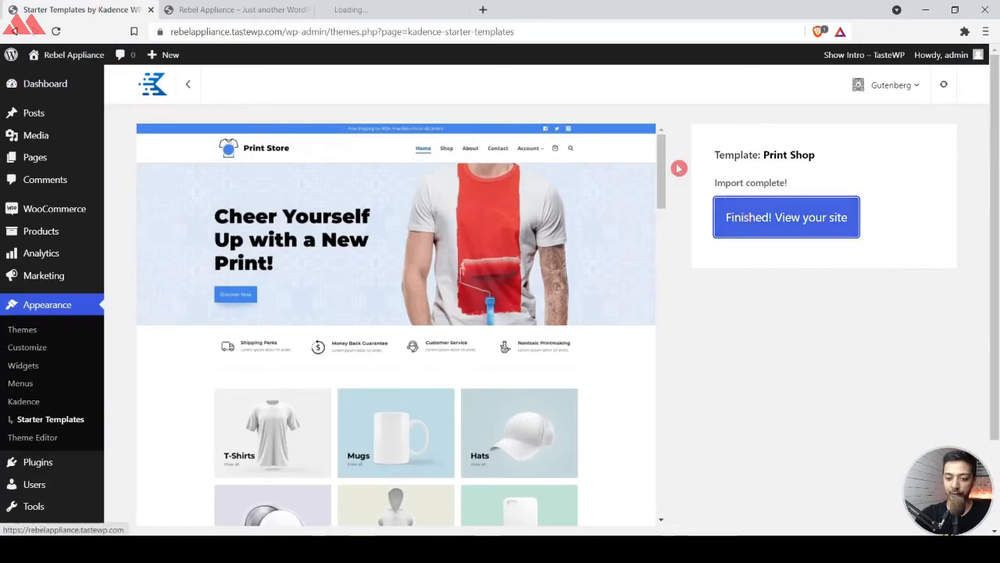
{"action": "left_click", "coordinate": [391, 9]}
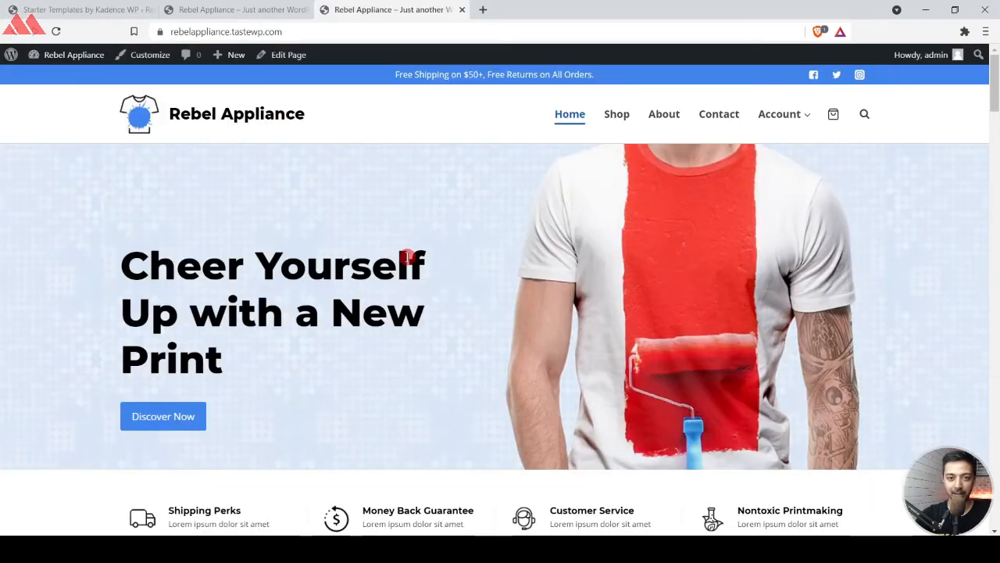
{"action": "scroll", "coordinate": [408, 258], "scroll_direction": "down", "scroll_amount": 7}
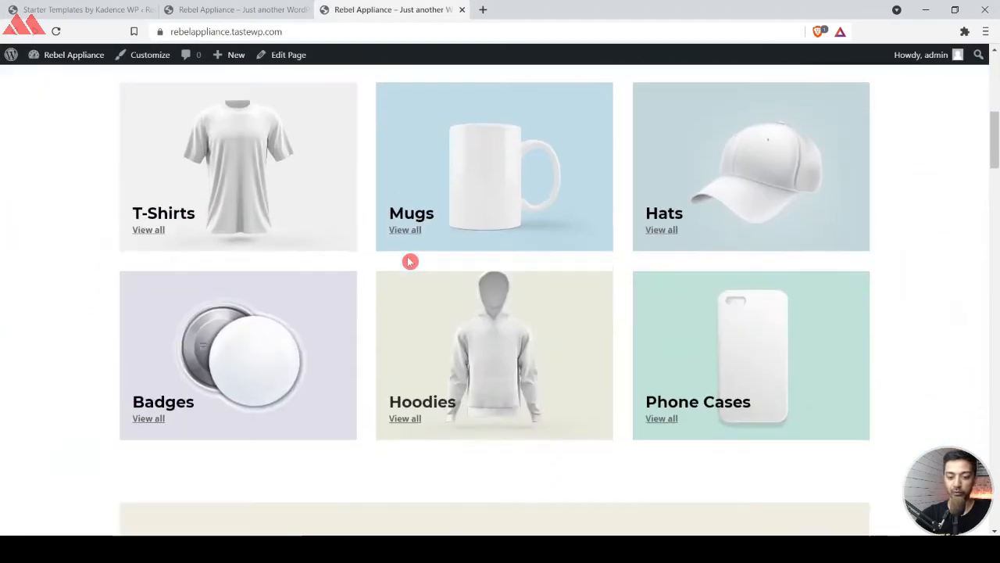
{"action": "scroll", "coordinate": [410, 261], "scroll_direction": "down", "scroll_amount": 8}
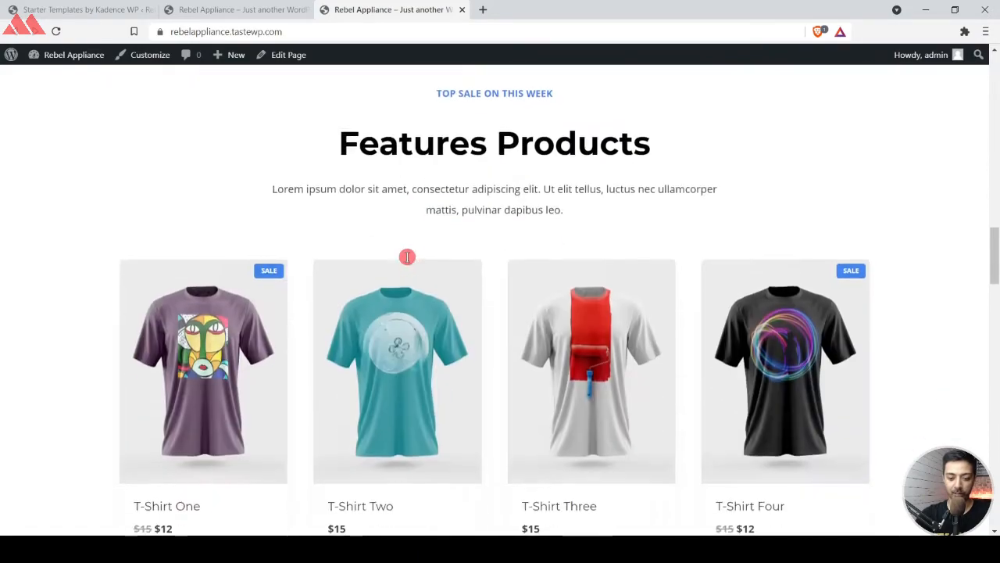
{"action": "scroll", "coordinate": [407, 258], "scroll_direction": "down", "scroll_amount": 4}
{"action": "scroll", "coordinate": [447, 415], "scroll_direction": "down", "scroll_amount": 5}
{"action": "scroll", "coordinate": [449, 416], "scroll_direction": "down", "scroll_amount": 8}
{"action": "scroll", "coordinate": [449, 416], "scroll_direction": "up", "scroll_amount": 15}
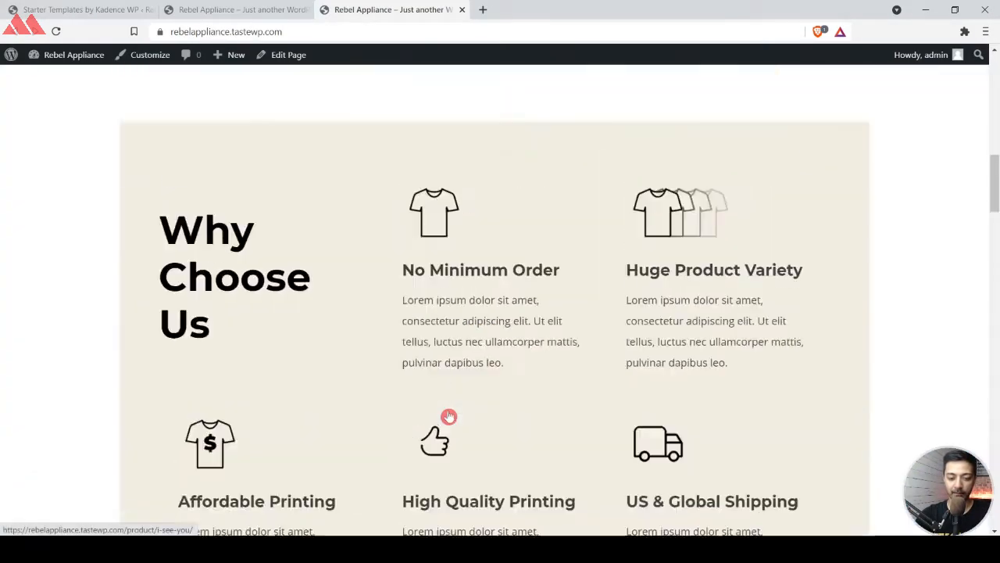
{"action": "scroll", "coordinate": [449, 416], "scroll_direction": "down", "scroll_amount": 6}
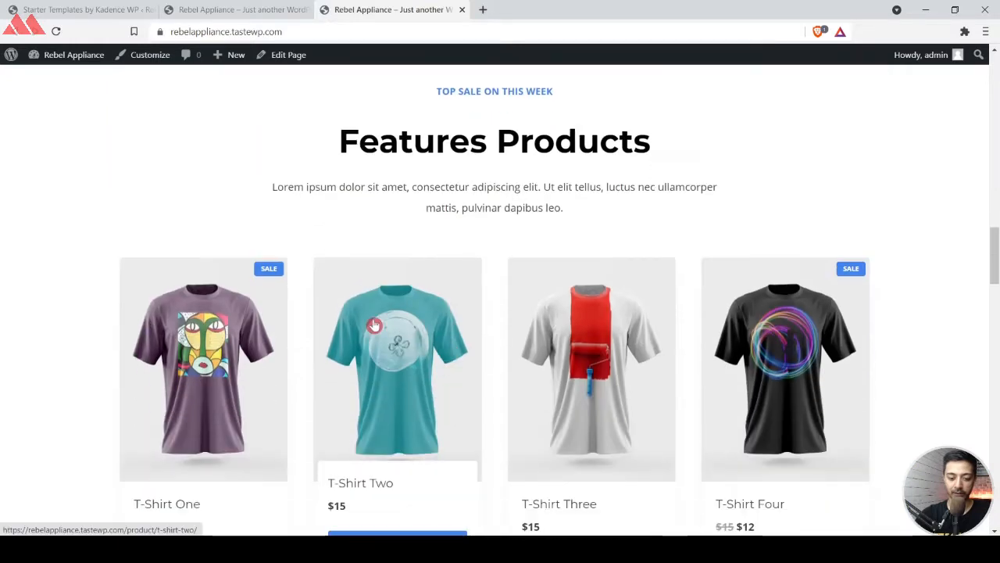
Review the T-Shirt Two product page and compare the imported home page with the site's original one.
{"action": "left_click", "coordinate": [375, 325]}
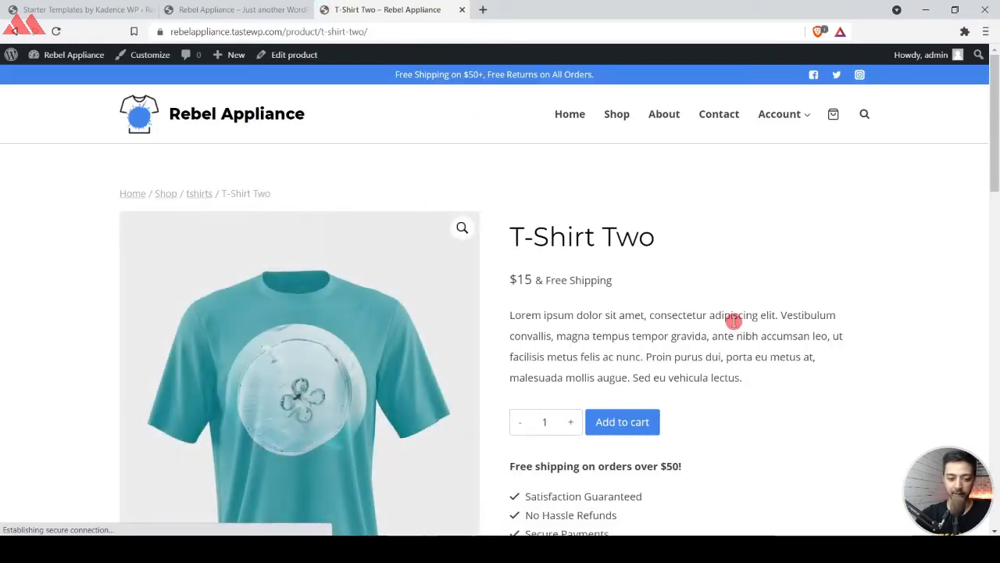
{"action": "scroll", "coordinate": [670, 273], "scroll_direction": "down", "scroll_amount": 1}
{"action": "scroll", "coordinate": [634, 347], "scroll_direction": "down", "scroll_amount": 15}
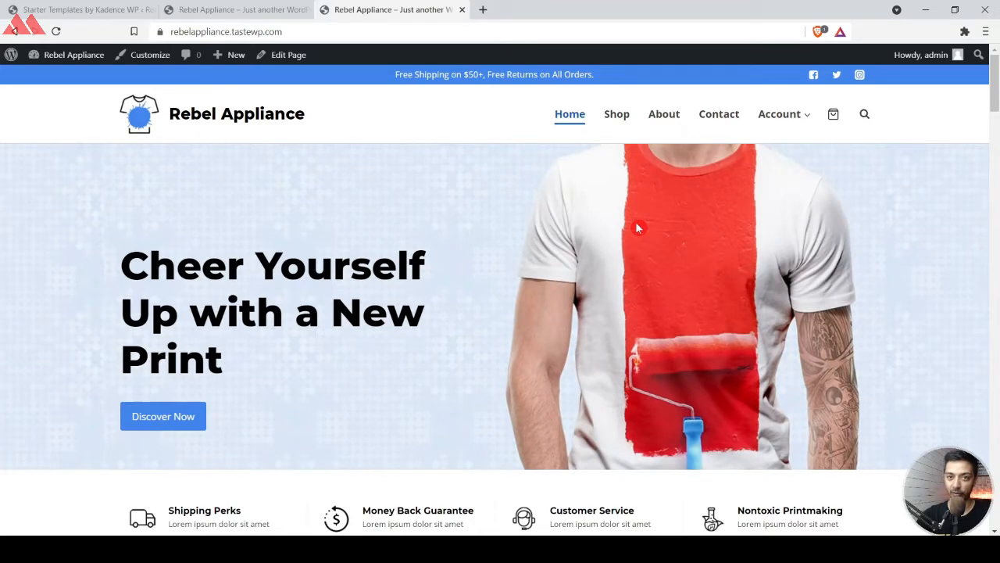
{"action": "left_click", "coordinate": [237, 10]}
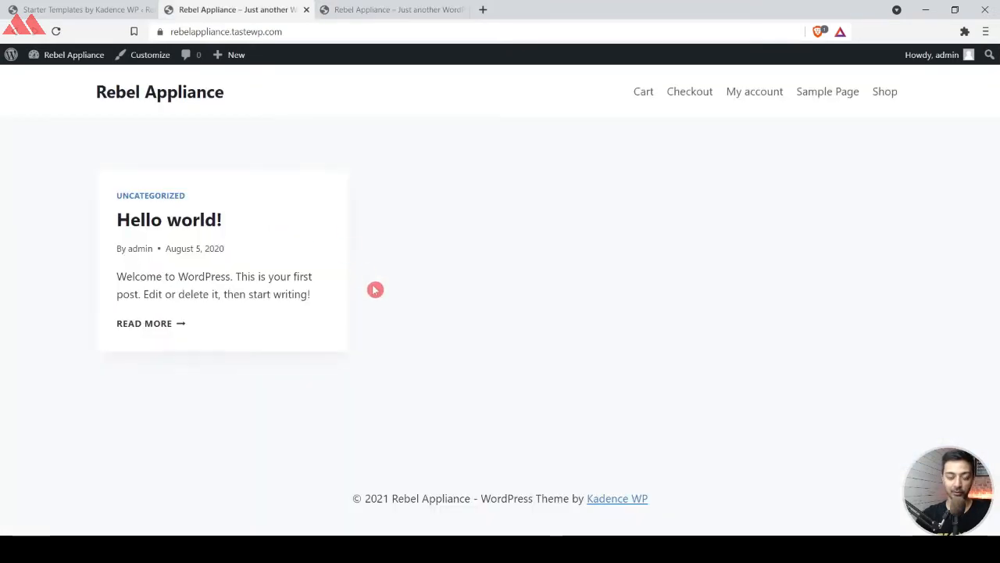
{"action": "left_click", "coordinate": [384, 15]}
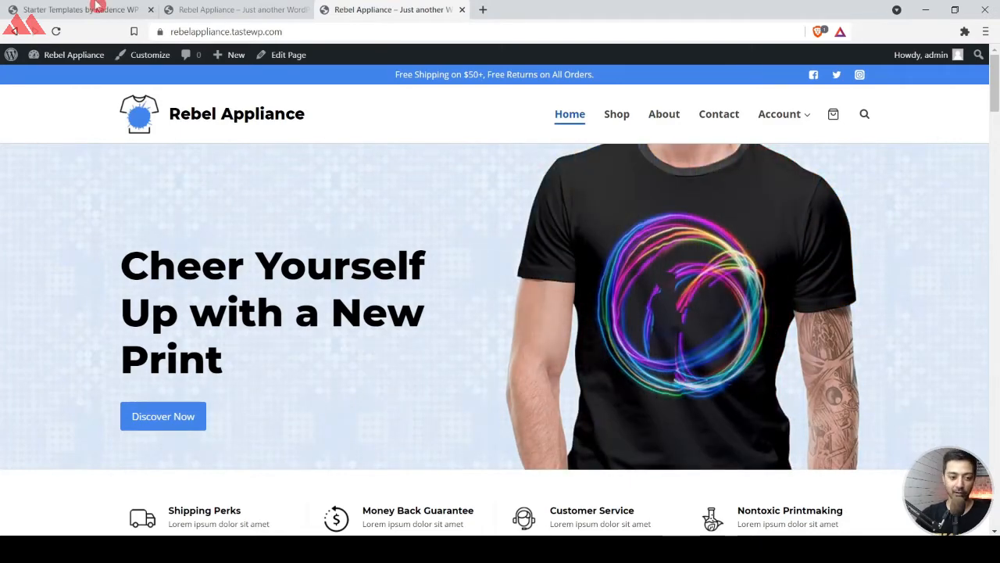
Open the store's full product list in the WordPress admin and review the imported products.
{"action": "left_click", "coordinate": [90, 9]}
{"action": "mouse_move", "coordinate": [84, 236]}
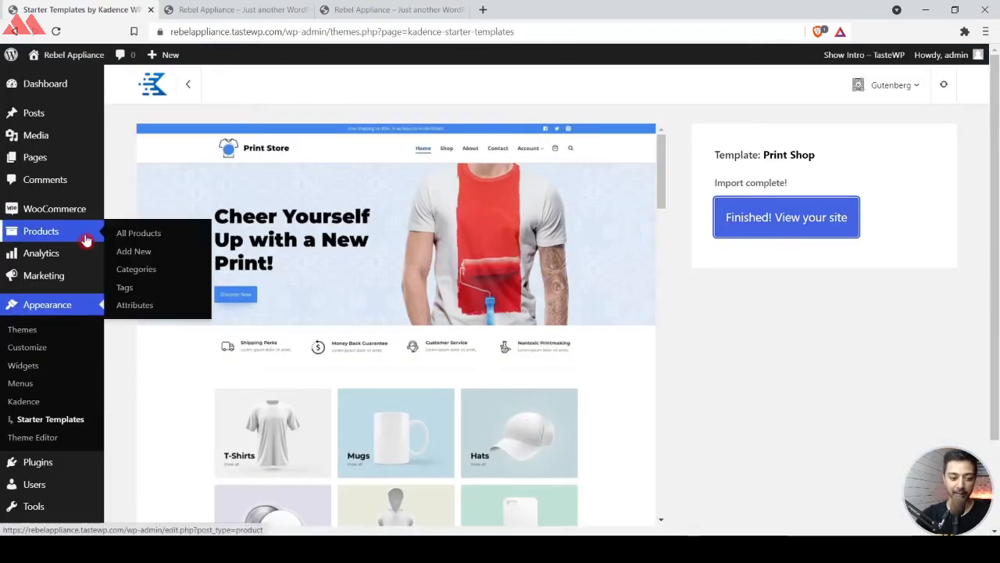
{"action": "left_click", "coordinate": [52, 239]}
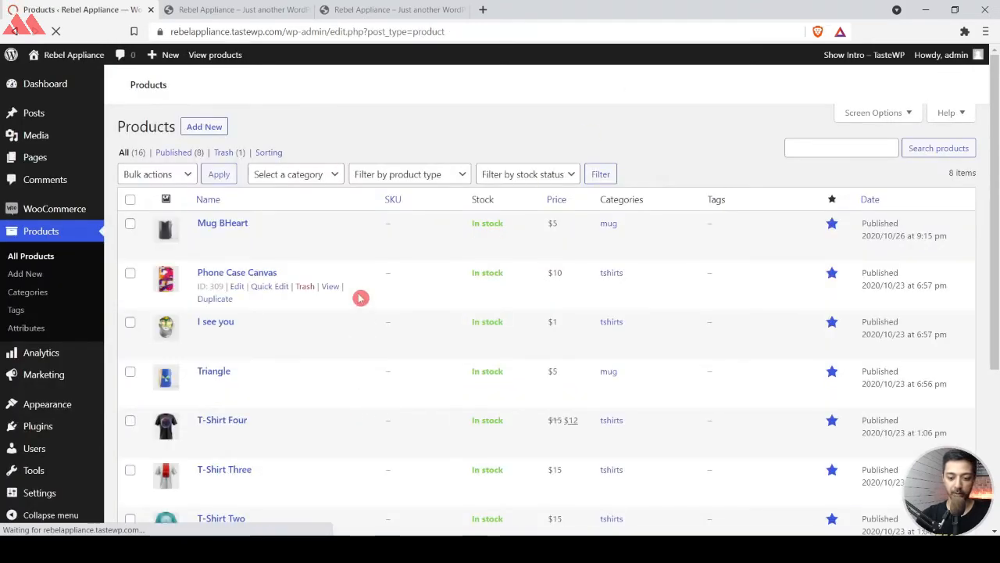
{"action": "scroll", "coordinate": [351, 419], "scroll_direction": "down", "scroll_amount": 3}
{"action": "scroll", "coordinate": [350, 420], "scroll_direction": "up", "scroll_amount": 3}
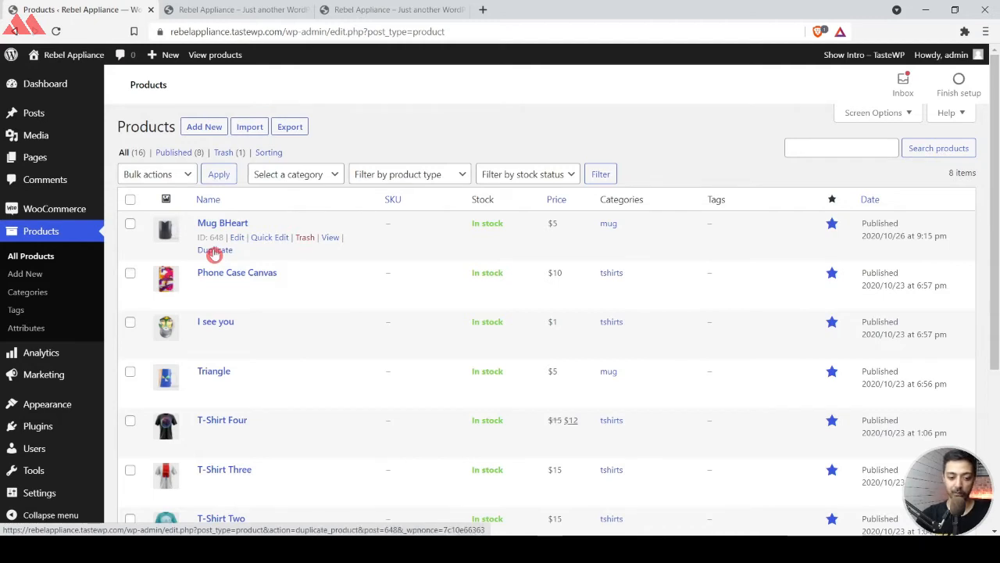
View the Mug BHeart product page in a new tab, review its details and close it.
{"action": "right_click", "coordinate": [334, 243]}
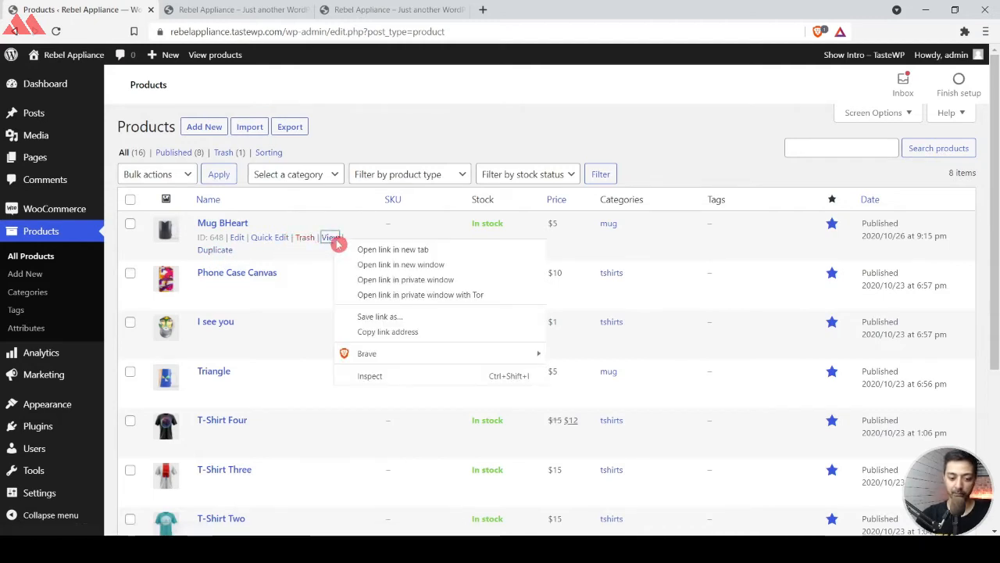
{"action": "left_click", "coordinate": [350, 248]}
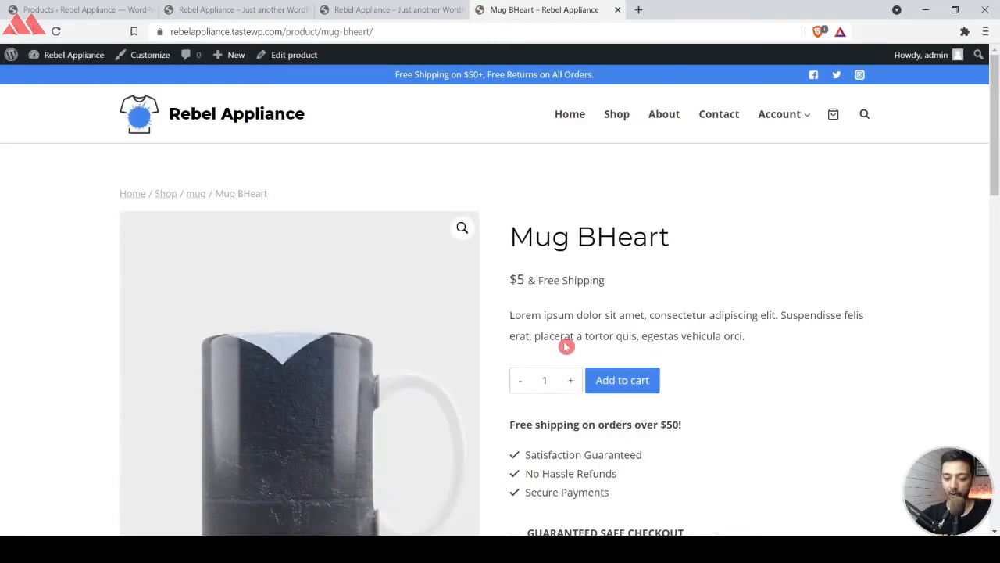
{"action": "scroll", "coordinate": [406, 390], "scroll_direction": "down", "scroll_amount": 1}
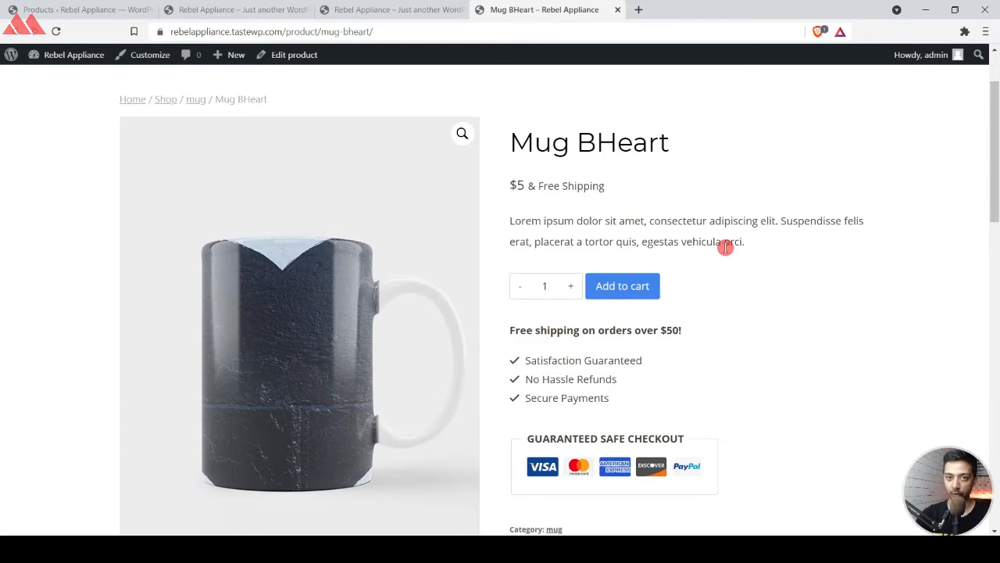
{"action": "left_click", "coordinate": [459, 11]}
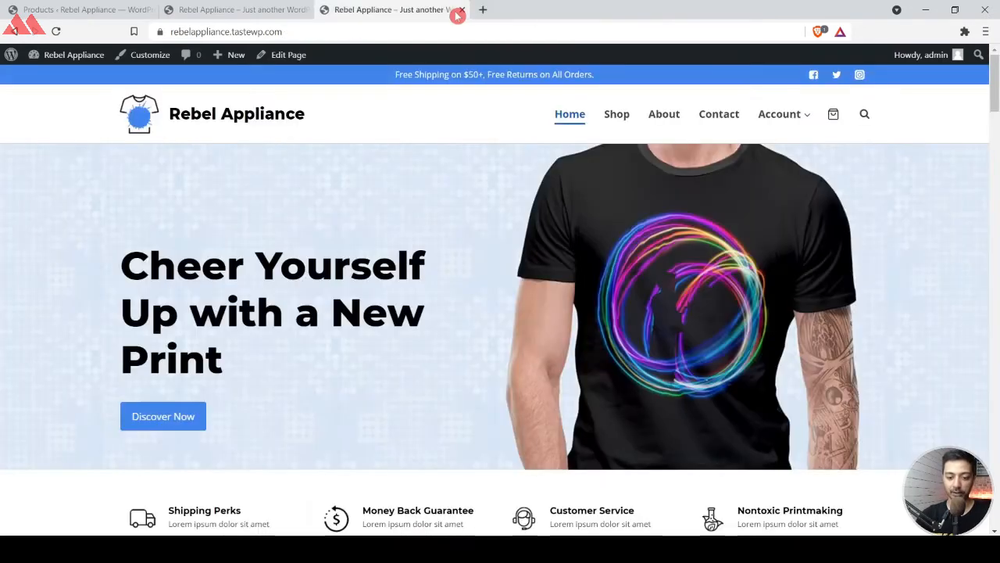
Return to the WordPress admin, open the WooCommerce settings and review the store address and general options.
{"action": "left_click", "coordinate": [232, 8]}
{"action": "left_click", "coordinate": [84, 7]}
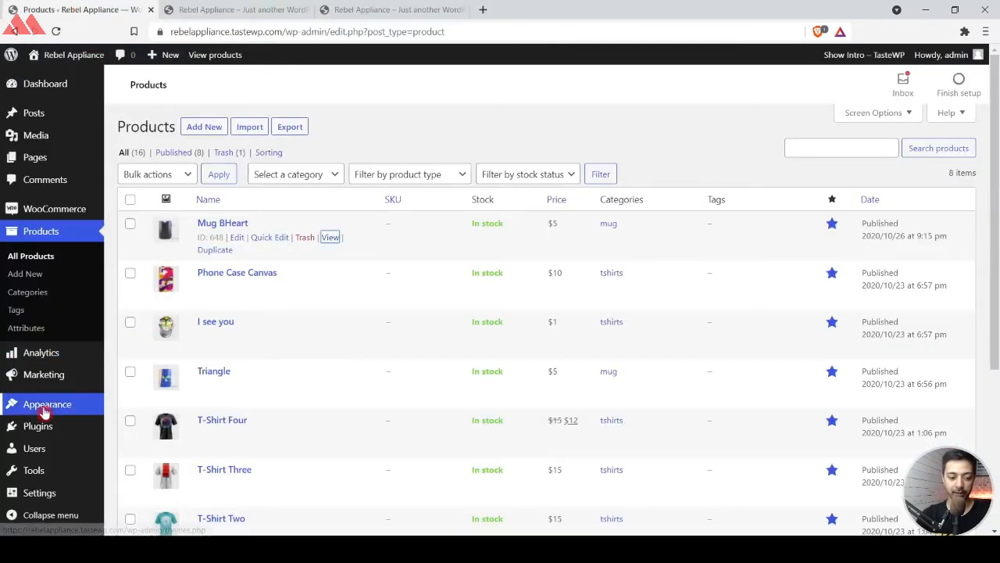
{"action": "mouse_move", "coordinate": [49, 212]}
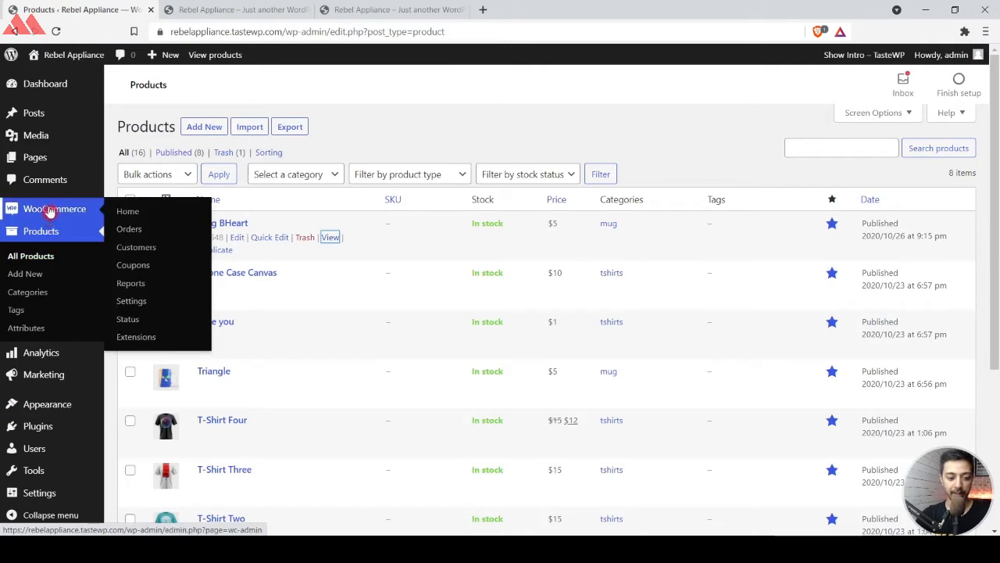
{"action": "left_click", "coordinate": [145, 307]}
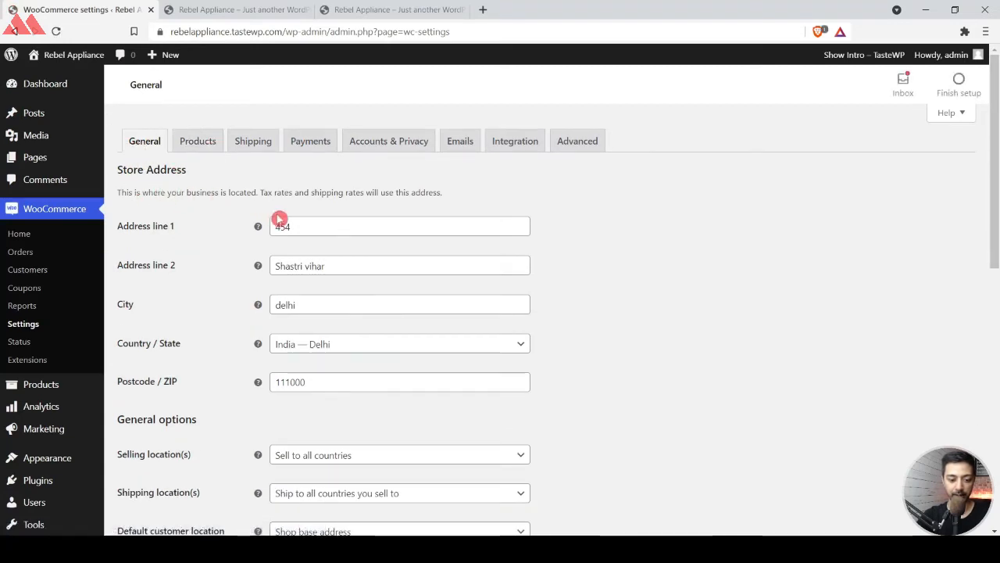
{"action": "scroll", "coordinate": [350, 261], "scroll_direction": "down", "scroll_amount": 1}
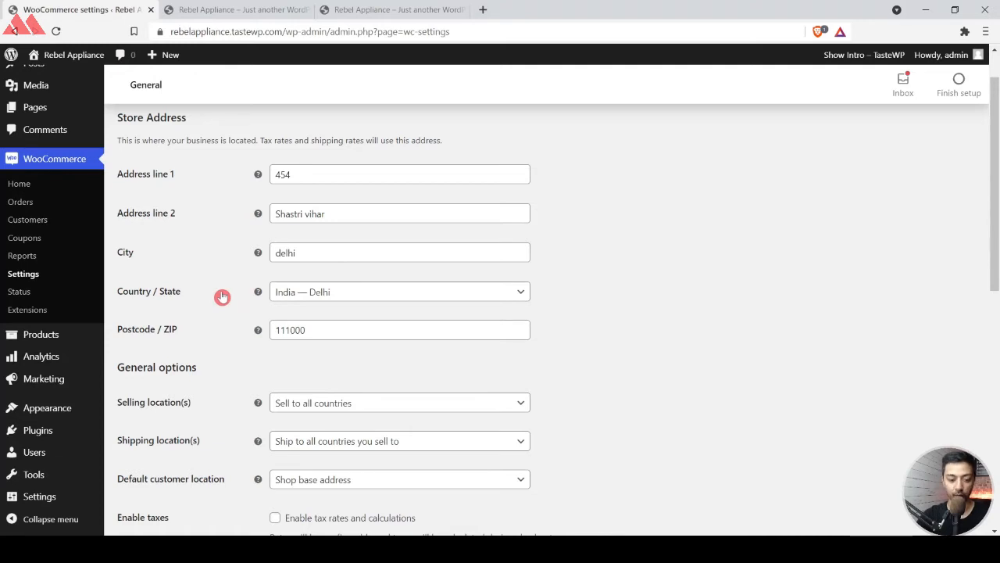
{"action": "scroll", "coordinate": [223, 296], "scroll_direction": "down", "scroll_amount": 2}
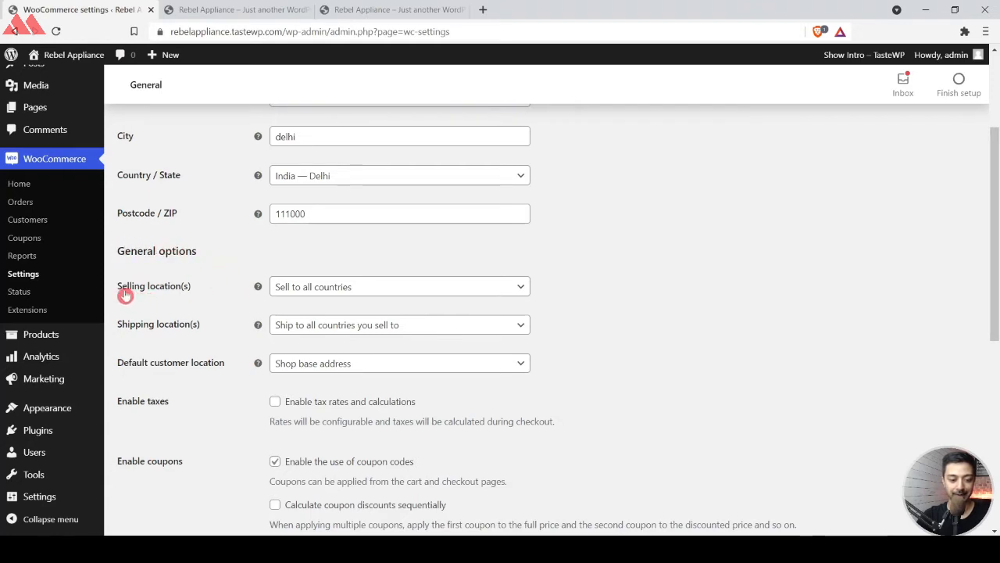
Set the selling locations to specific countries and add India and United States (US).
{"action": "left_click", "coordinate": [350, 289]}
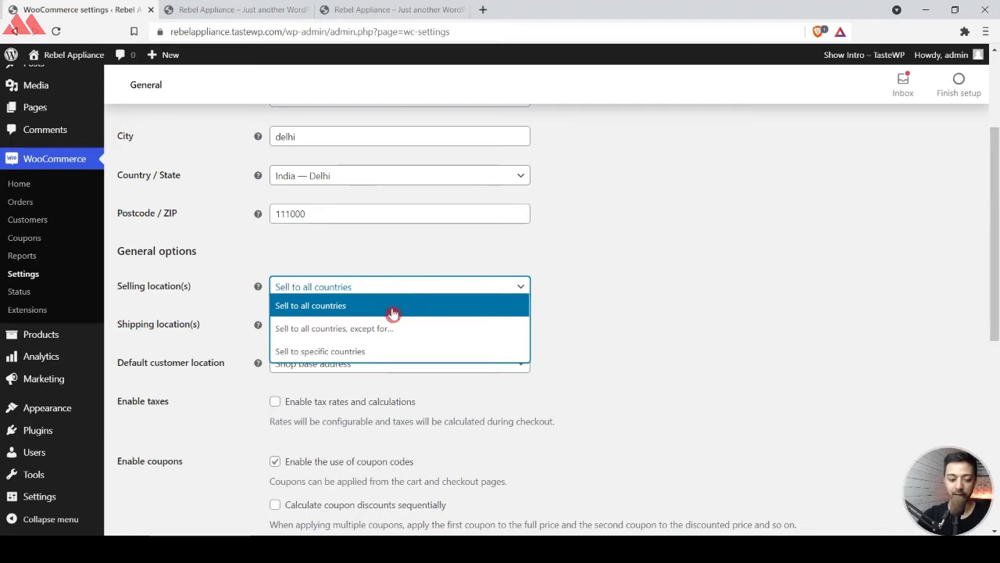
{"action": "left_click", "coordinate": [368, 351]}
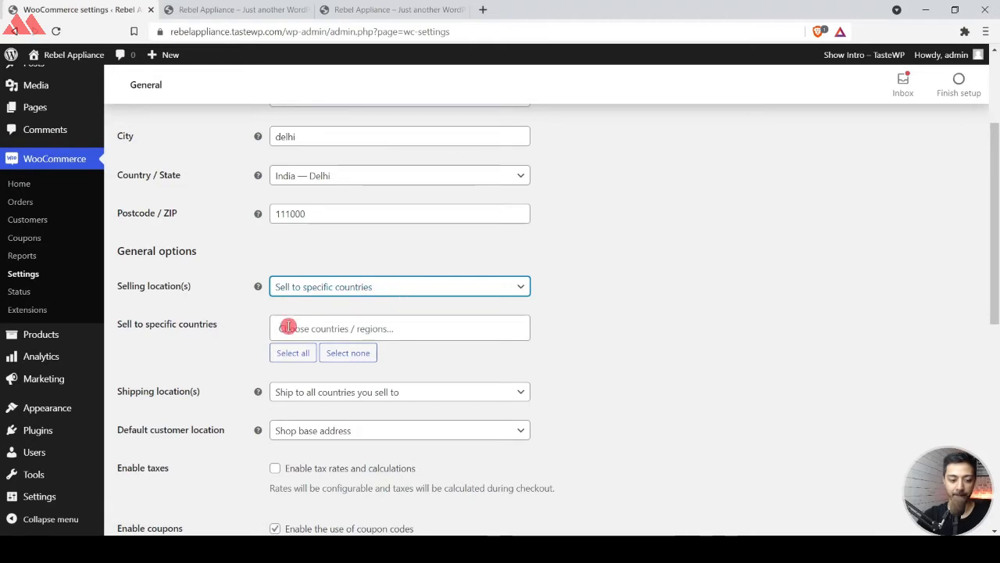
{"action": "left_click", "coordinate": [380, 328]}
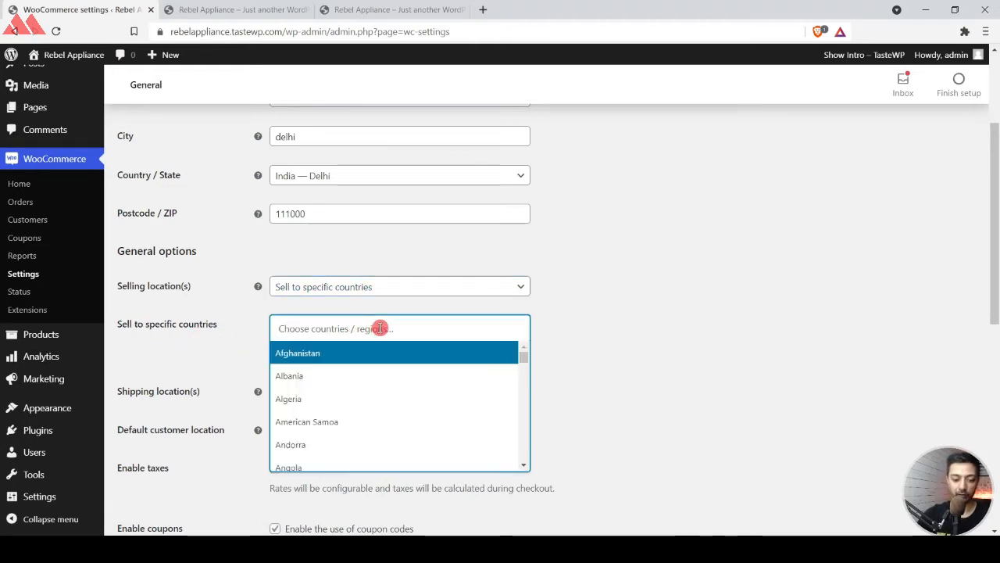
{"action": "type", "text": "india"}
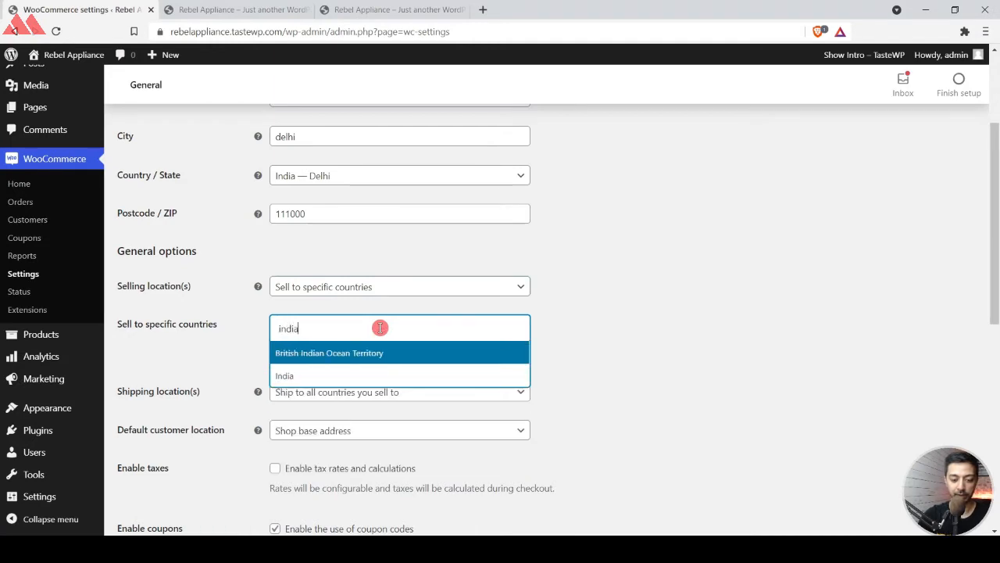
{"action": "left_click", "coordinate": [306, 376]}
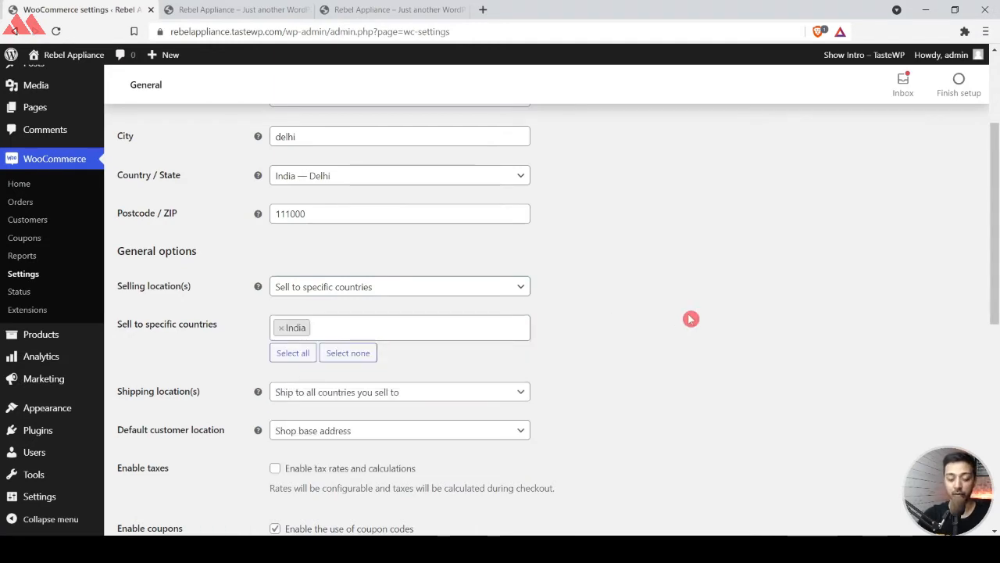
{"action": "type", "text": "united"}
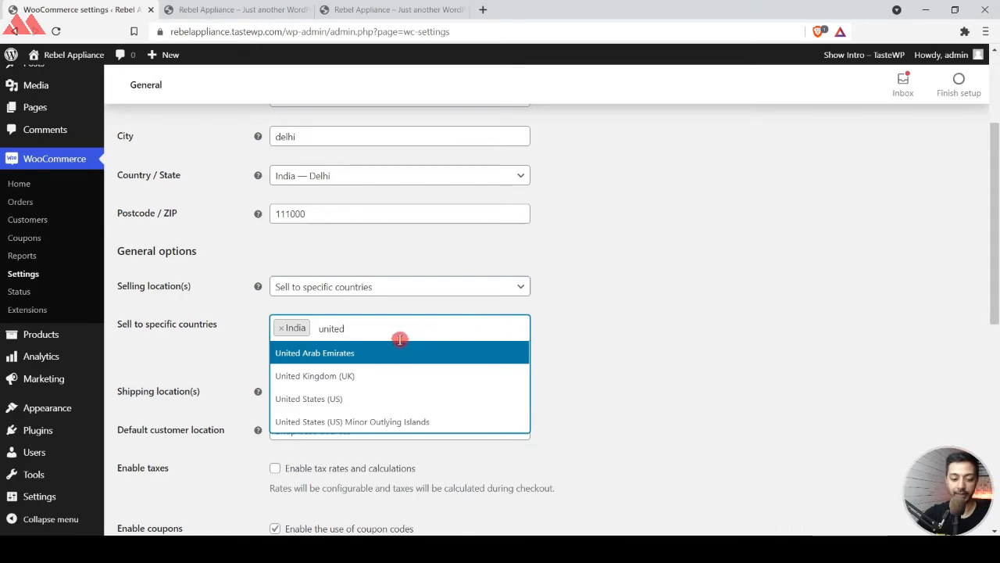
{"action": "left_click", "coordinate": [324, 405]}
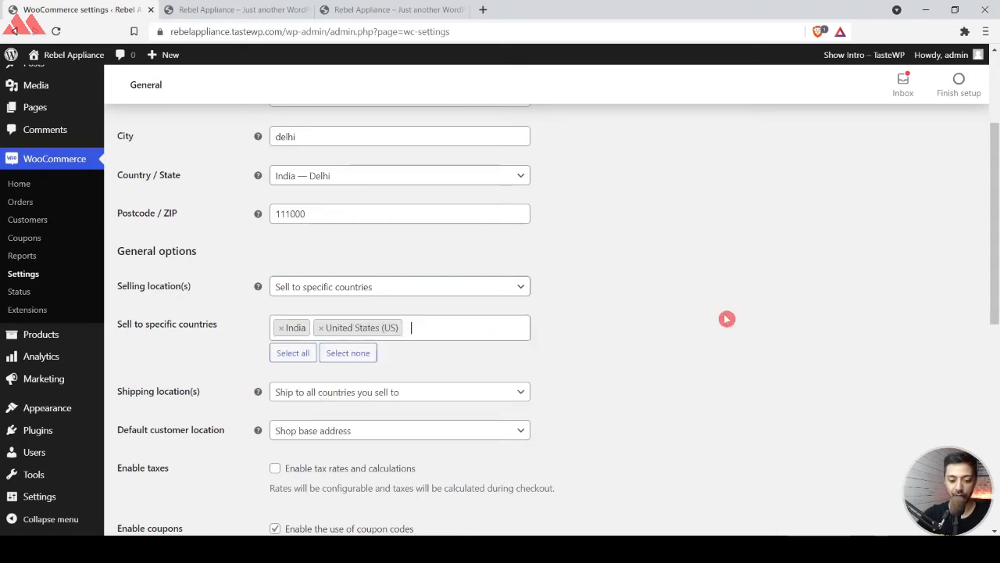
Remove United States (US) from the specific countries the store sells to, keeping only India.
{"action": "left_click", "coordinate": [321, 330]}
{"action": "left_click", "coordinate": [585, 317]}
{"action": "scroll", "coordinate": [585, 318], "scroll_direction": "down", "scroll_amount": 2}
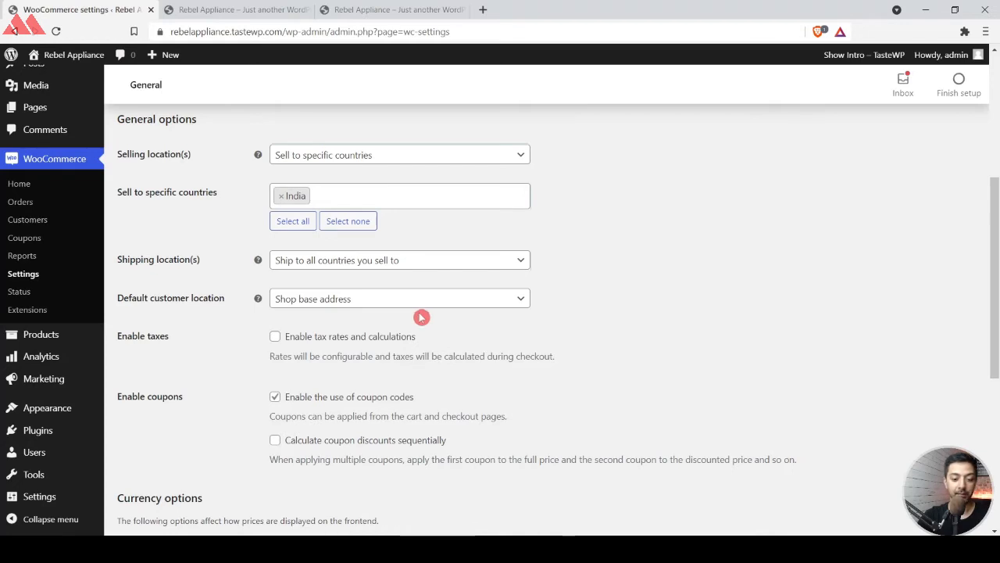
Try shipping to all countries, restore shipping to all countries you sell to, and leave tax calculations disabled.
{"action": "left_click", "coordinate": [504, 260]}
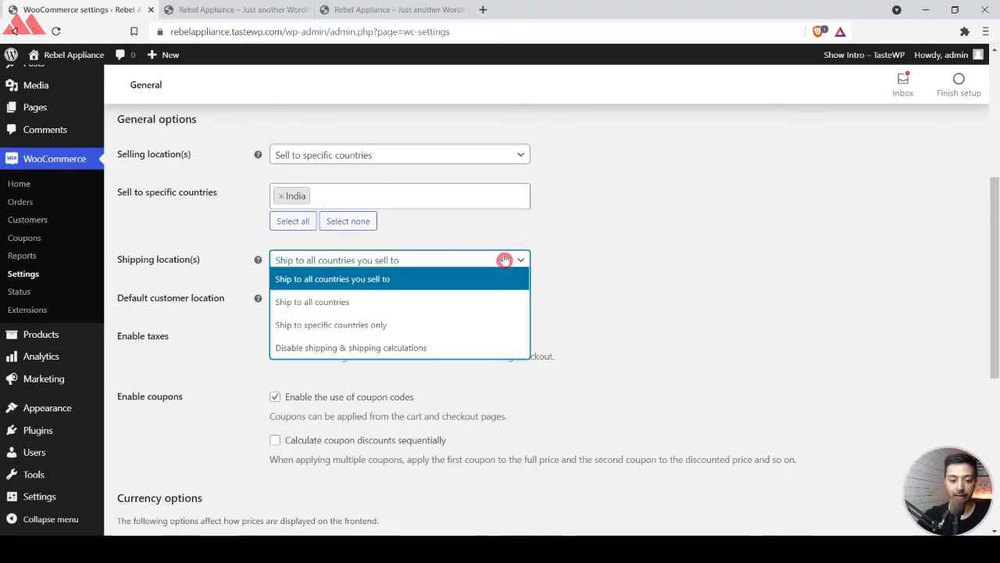
{"action": "left_click", "coordinate": [339, 301]}
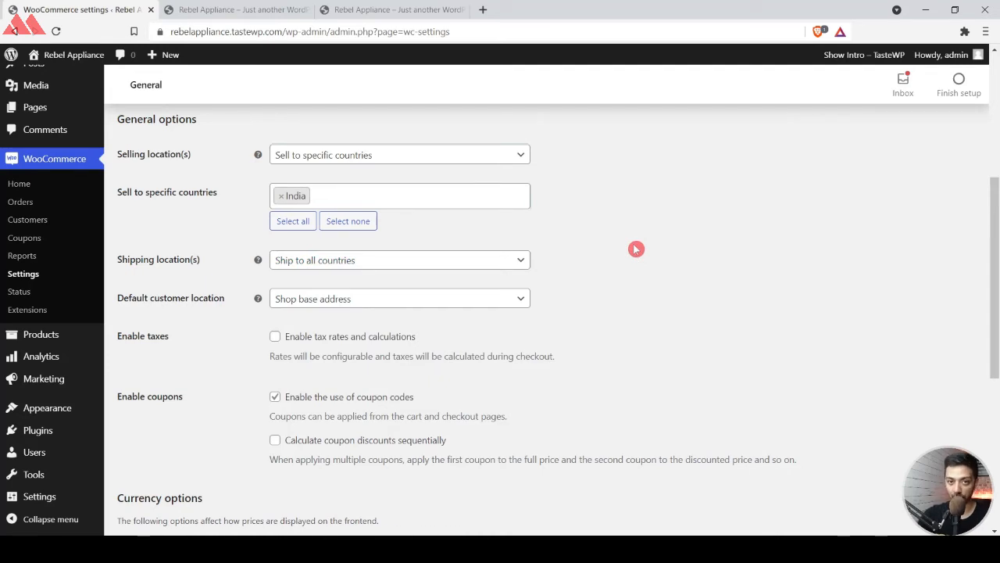
{"action": "left_click", "coordinate": [411, 262]}
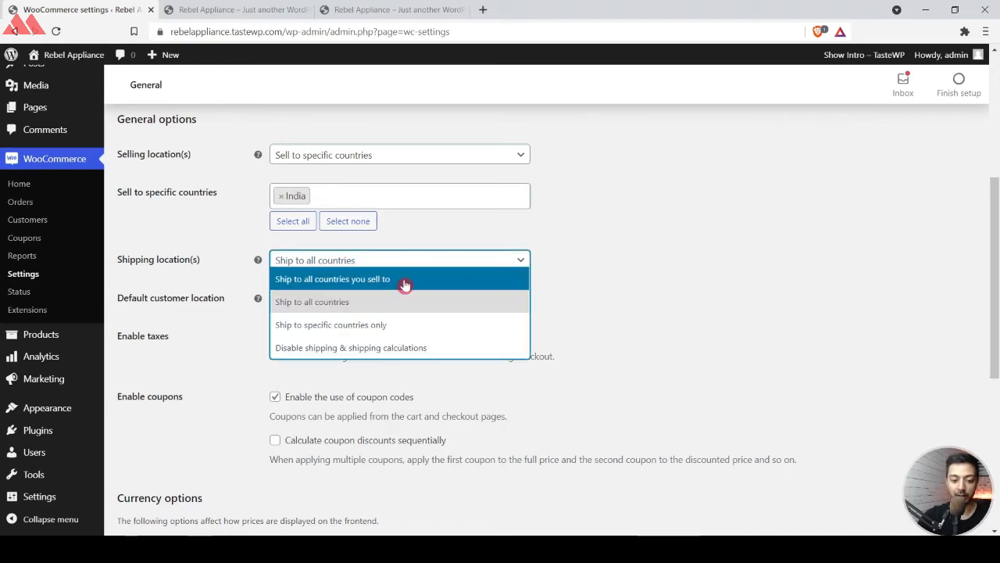
{"action": "left_click", "coordinate": [406, 284]}
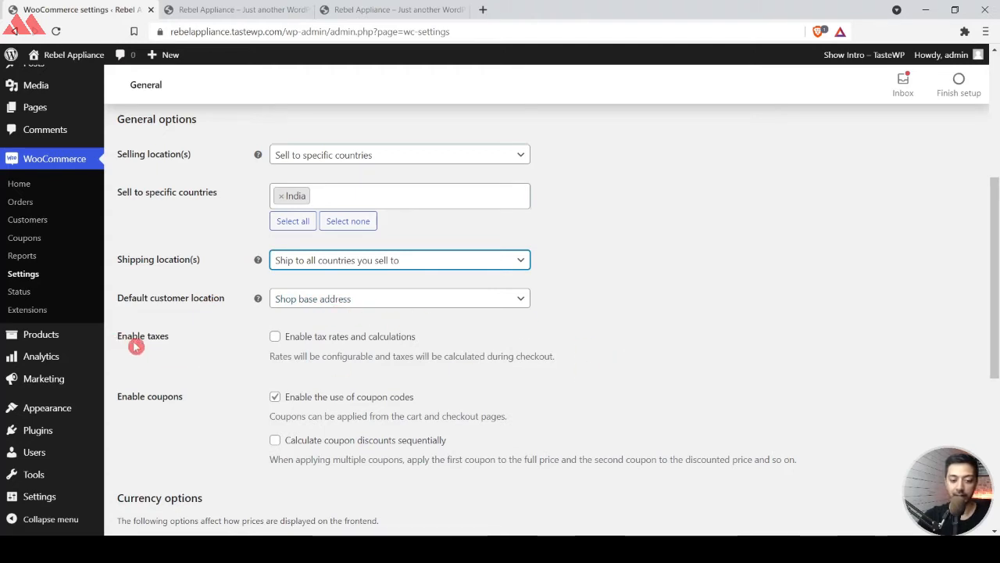
{"action": "left_click", "coordinate": [275, 338]}
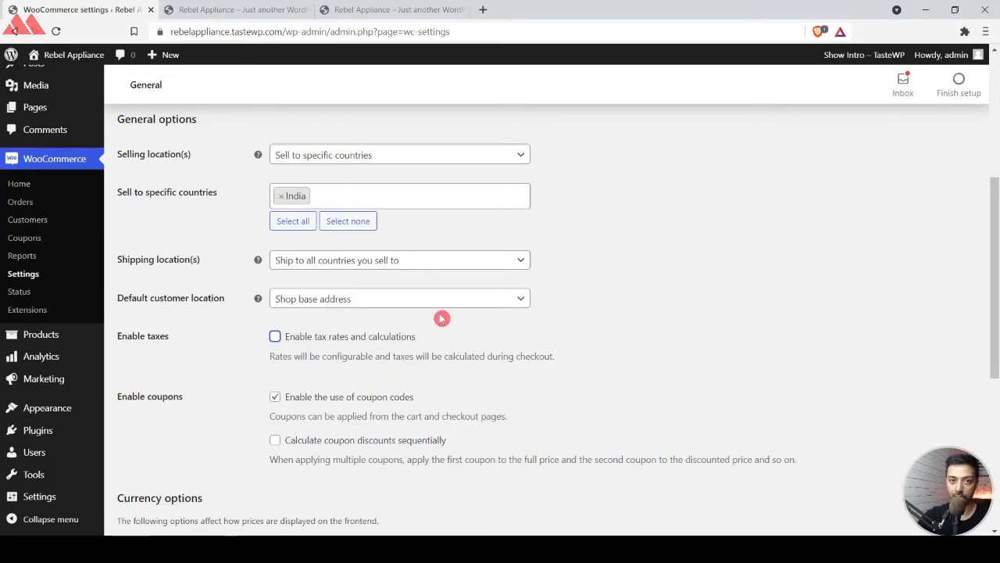
Set the store currency to Indian rupee (₹) and save the general settings.
{"action": "scroll", "coordinate": [441, 318], "scroll_direction": "down", "scroll_amount": 2}
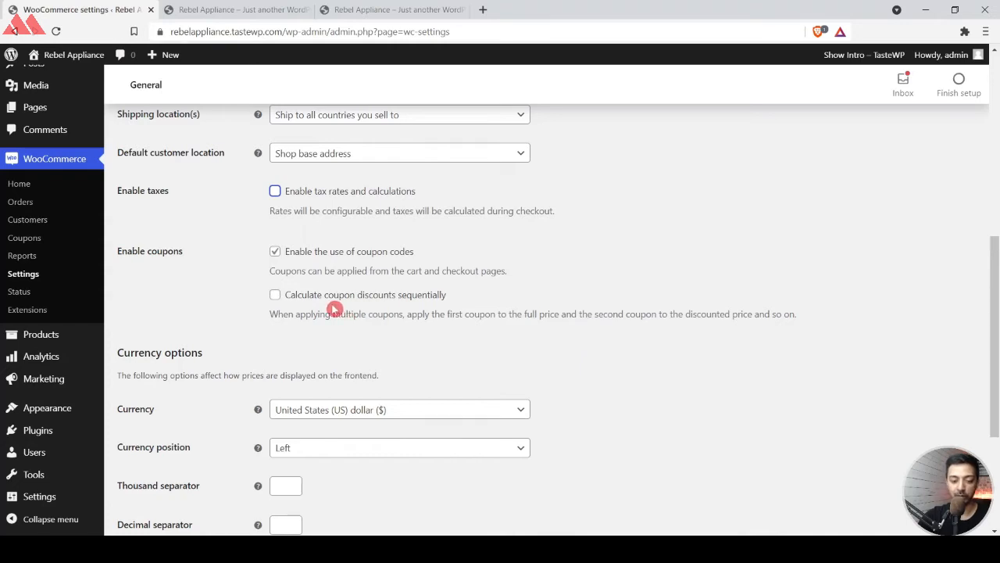
{"action": "scroll", "coordinate": [220, 378], "scroll_direction": "down", "scroll_amount": 1}
{"action": "scroll", "coordinate": [220, 378], "scroll_direction": "down", "scroll_amount": 1}
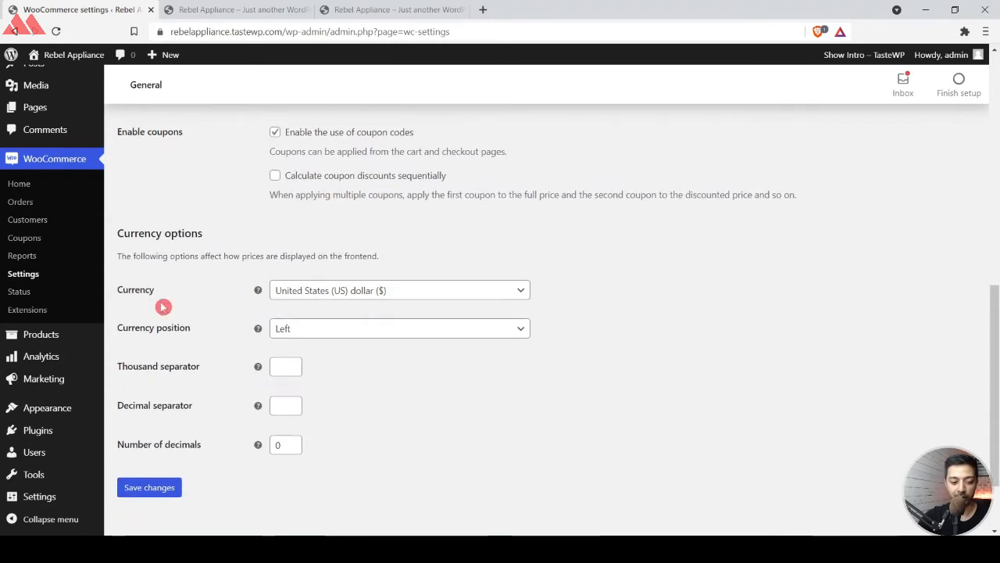
{"action": "left_click", "coordinate": [340, 293]}
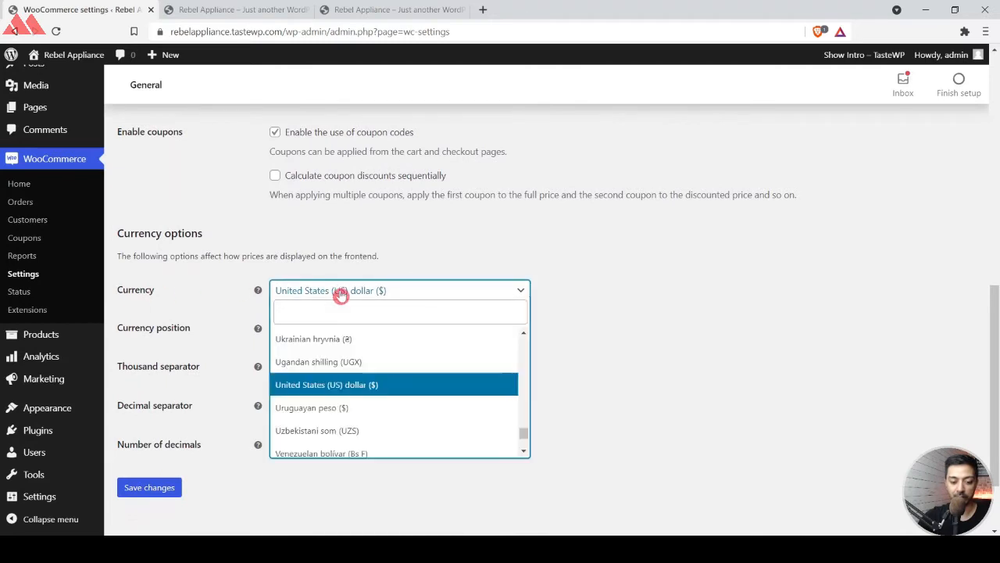
{"action": "left_click", "coordinate": [337, 313]}
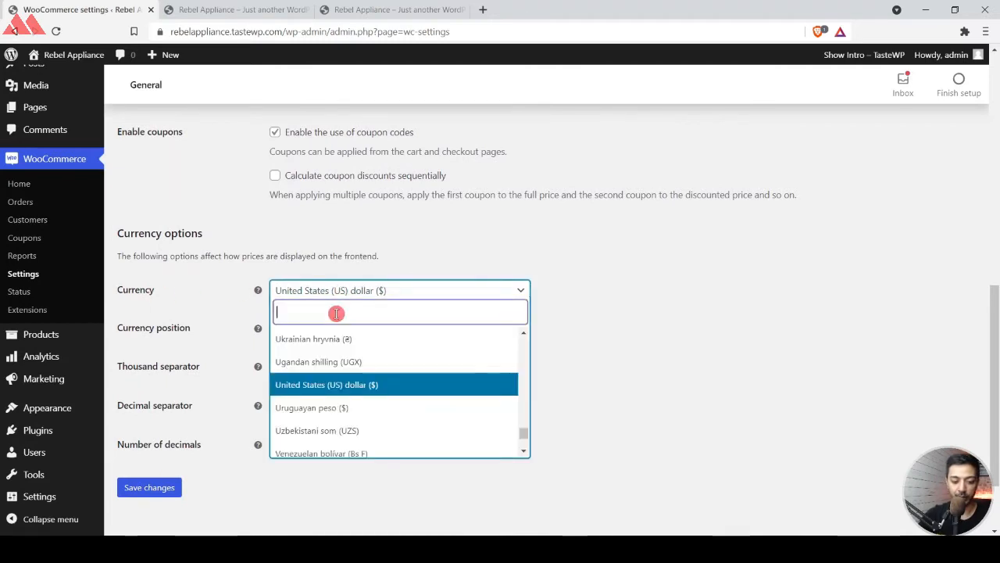
{"action": "type", "text": "ind"}
{"action": "left_click", "coordinate": [336, 338]}
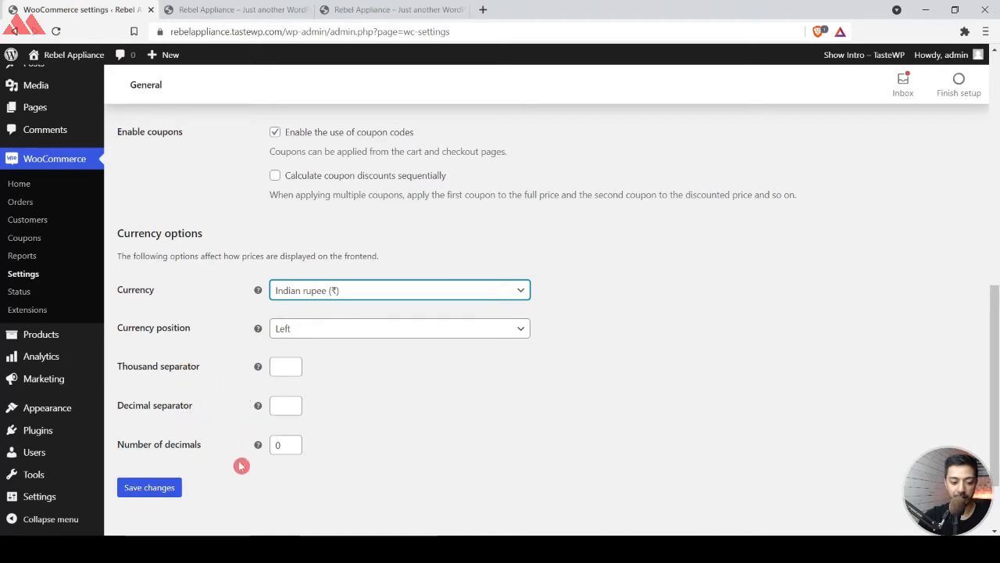
{"action": "left_click", "coordinate": [133, 487]}
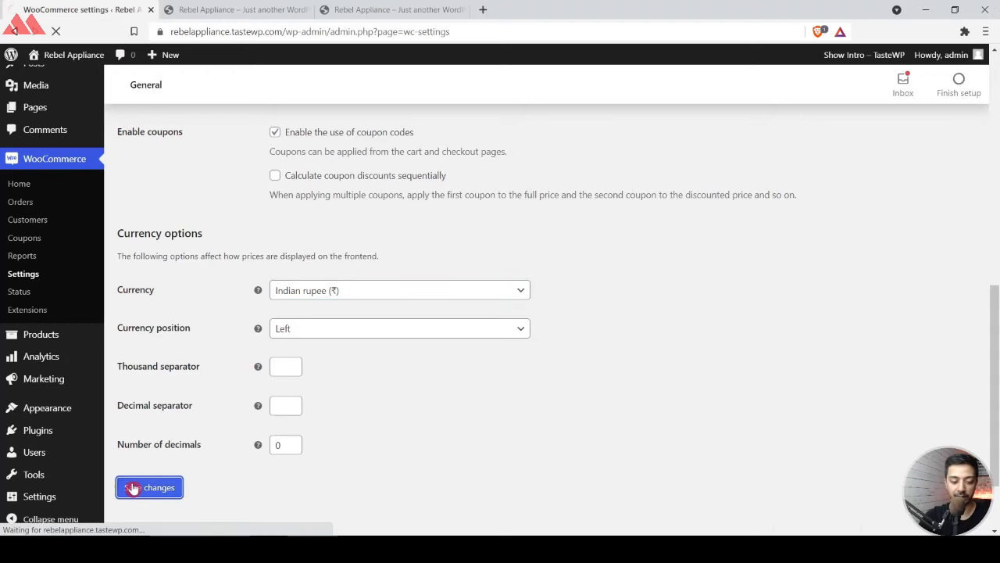
Check the price currency on the T-Shirt Two product page and return to the WooCommerce settings.
{"action": "key", "text": "ctrl+3"}
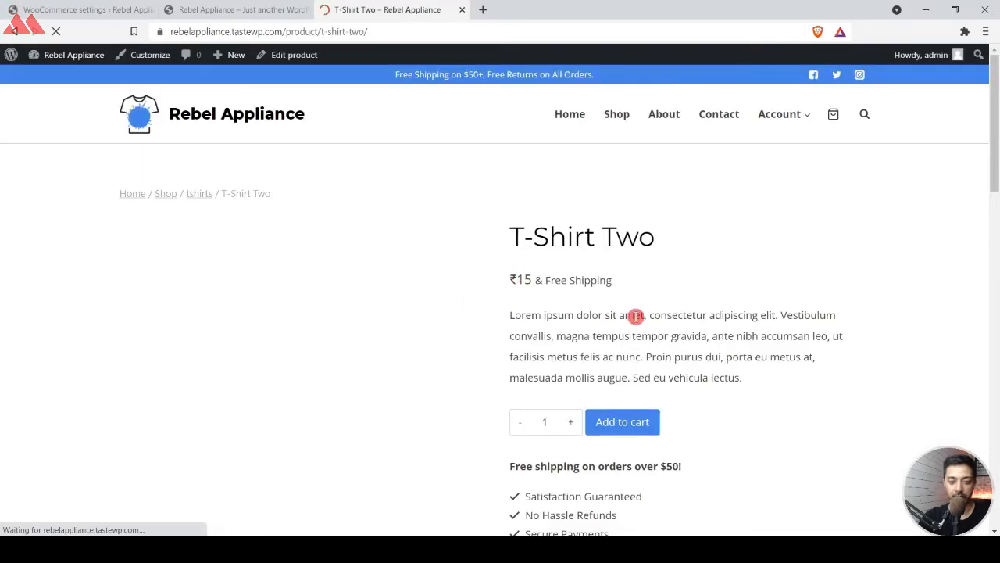
{"action": "double_click", "coordinate": [524, 279]}
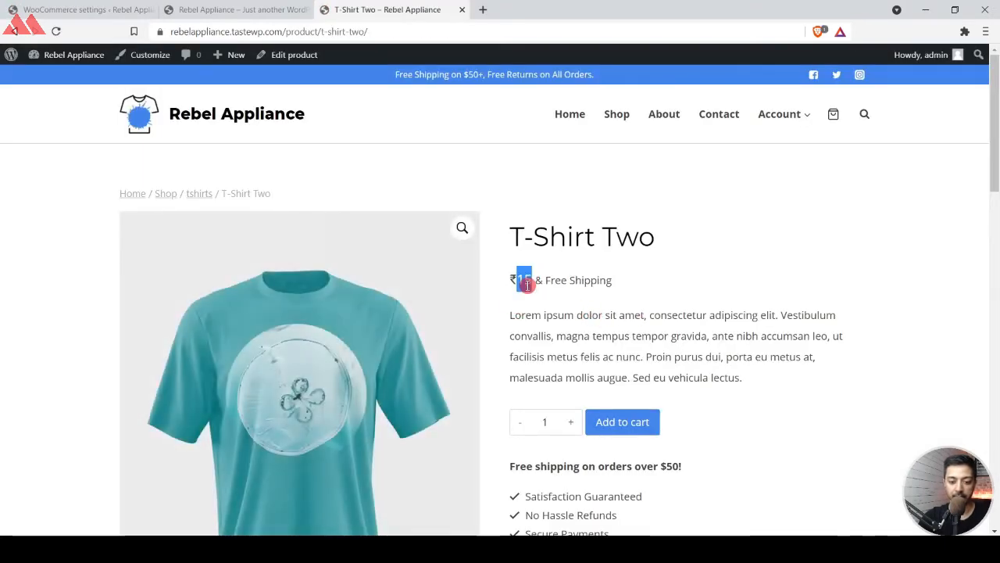
{"action": "left_click", "coordinate": [90, 8]}
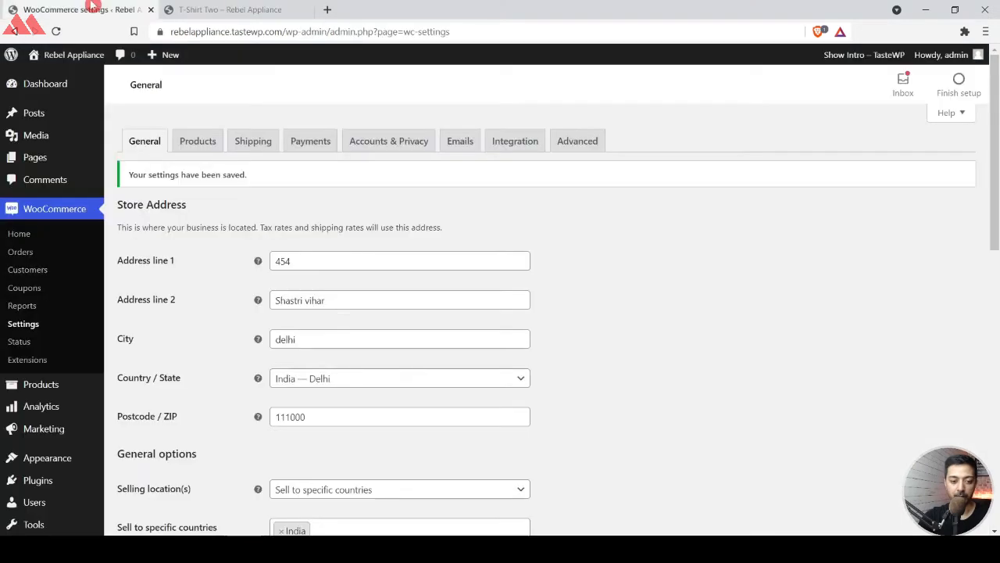
Open the WooCommerce product settings and examine the shop page, add to cart, weight unit and dimensions unit options.
{"action": "left_click", "coordinate": [199, 144]}
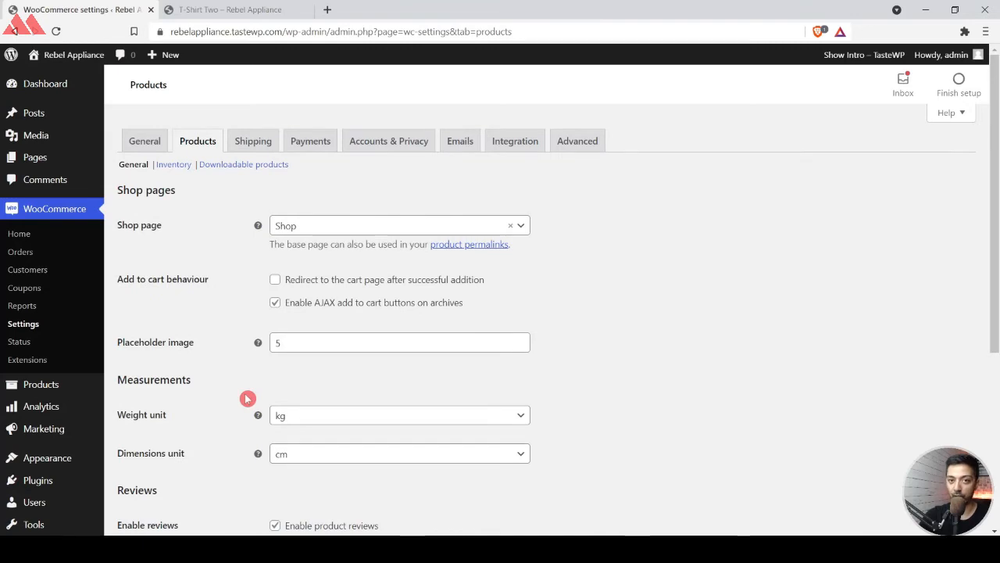
{"action": "left_click", "coordinate": [326, 225]}
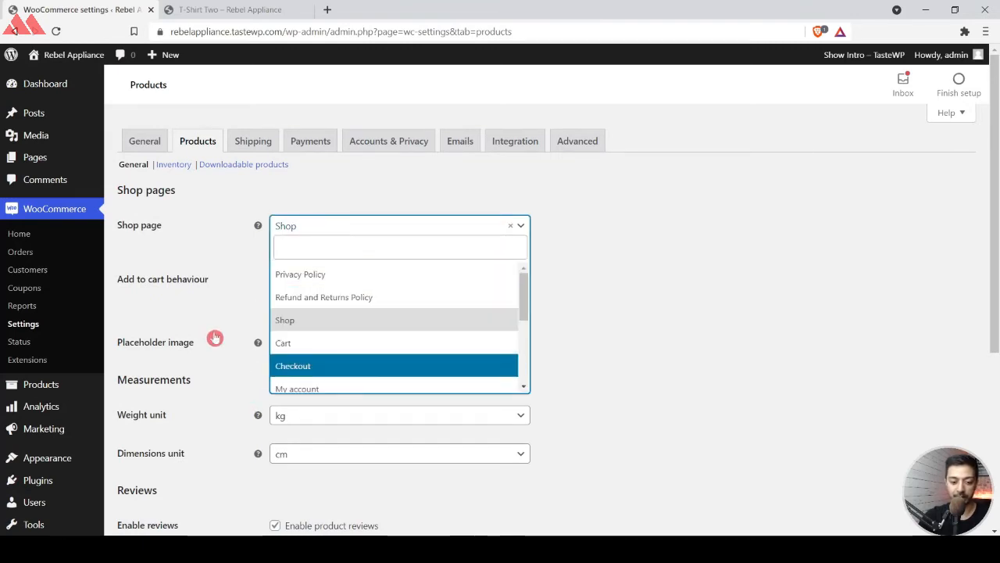
{"action": "left_click", "coordinate": [211, 297]}
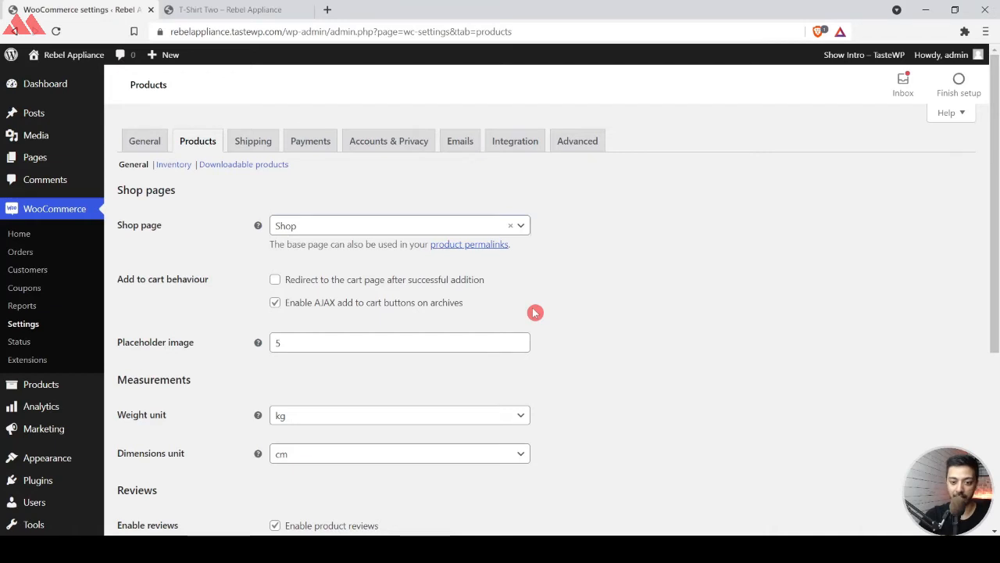
{"action": "scroll", "coordinate": [516, 309], "scroll_direction": "down", "scroll_amount": 1}
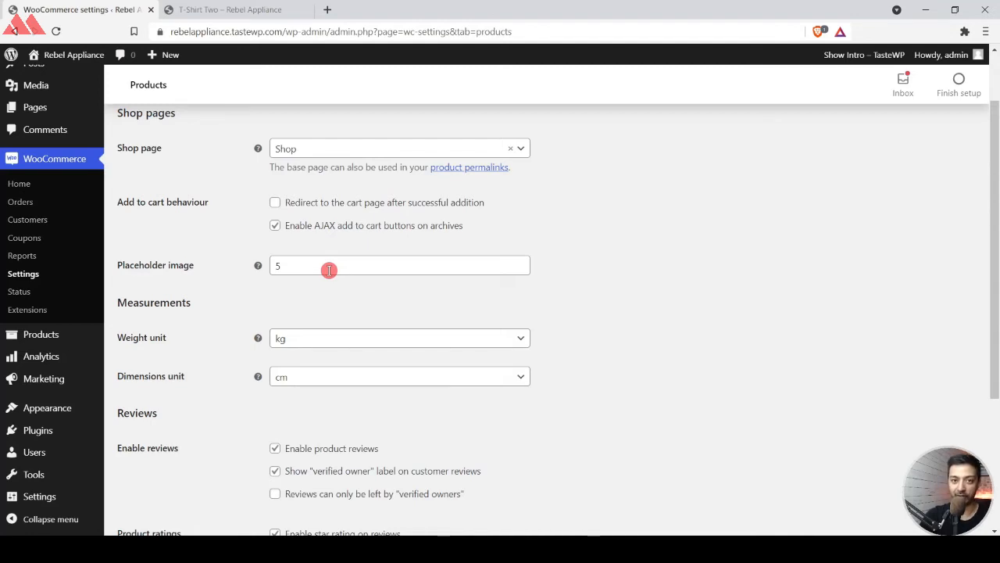
{"action": "scroll", "coordinate": [329, 269], "scroll_direction": "down", "scroll_amount": 1}
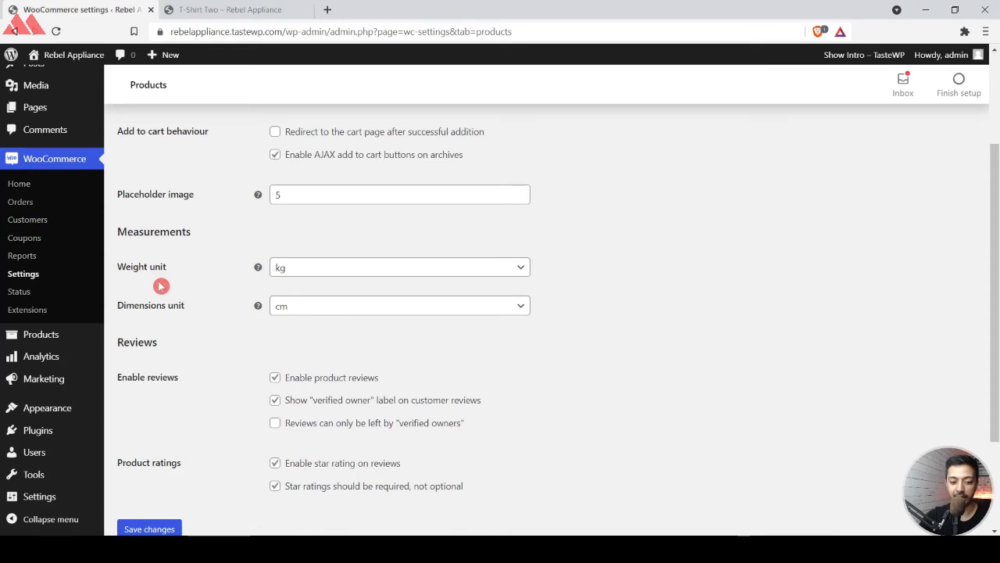
{"action": "left_click", "coordinate": [297, 273]}
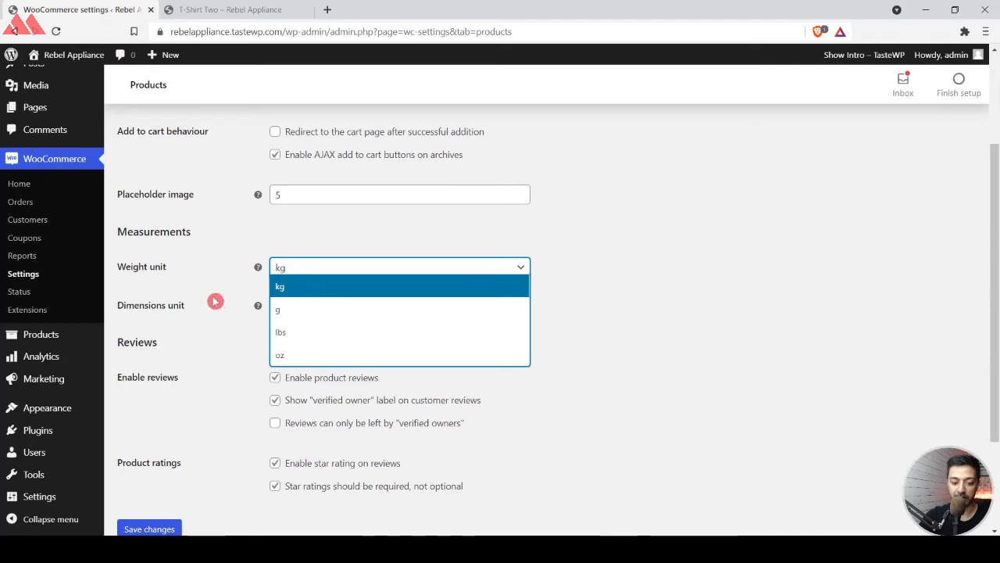
{"action": "left_click", "coordinate": [244, 299]}
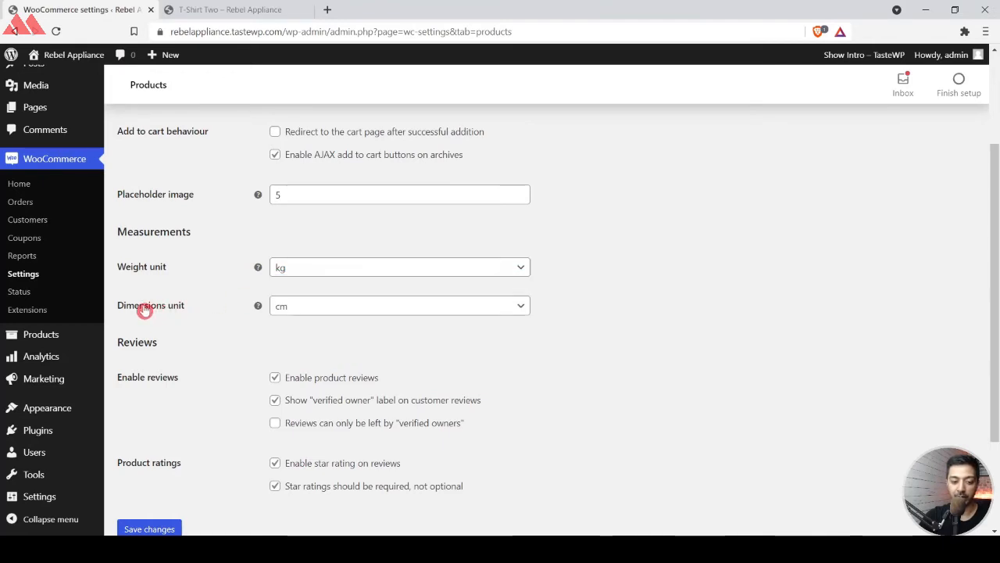
{"action": "left_click", "coordinate": [305, 315]}
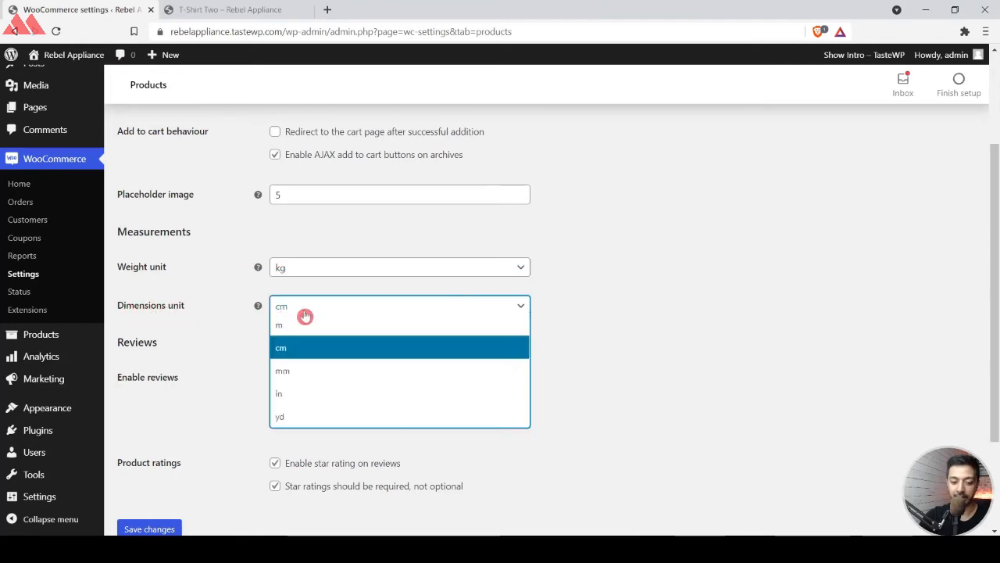
{"action": "left_click", "coordinate": [198, 343]}
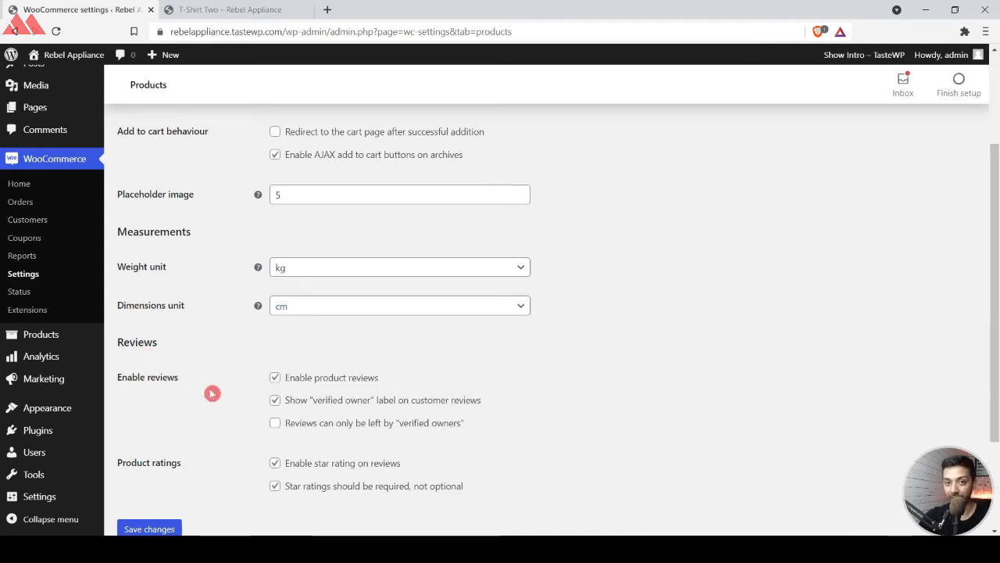
Allow product reviews only from verified owners and save the product settings.
{"action": "scroll", "coordinate": [211, 393], "scroll_direction": "down", "scroll_amount": 1}
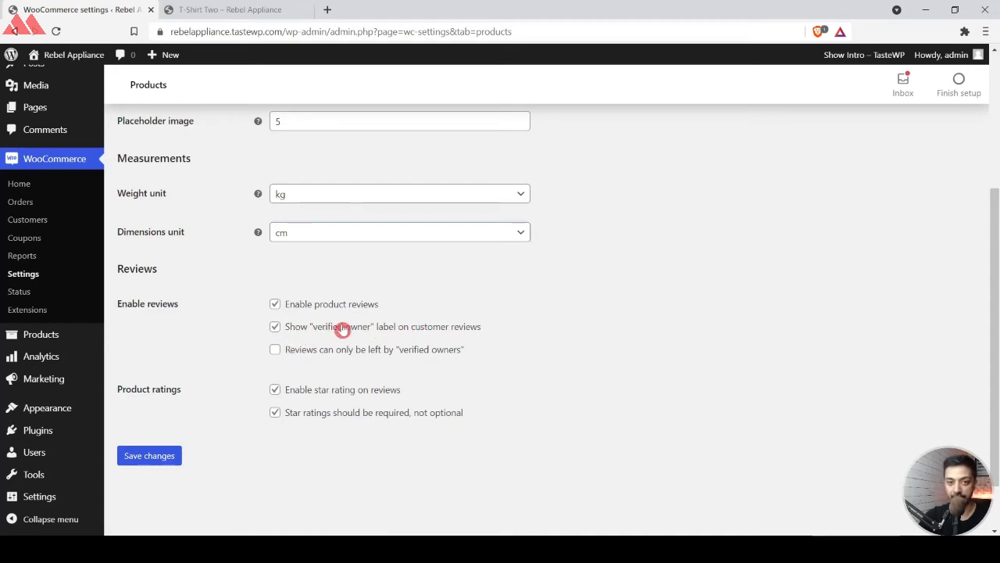
{"action": "scroll", "coordinate": [279, 272], "scroll_direction": "down", "scroll_amount": 1}
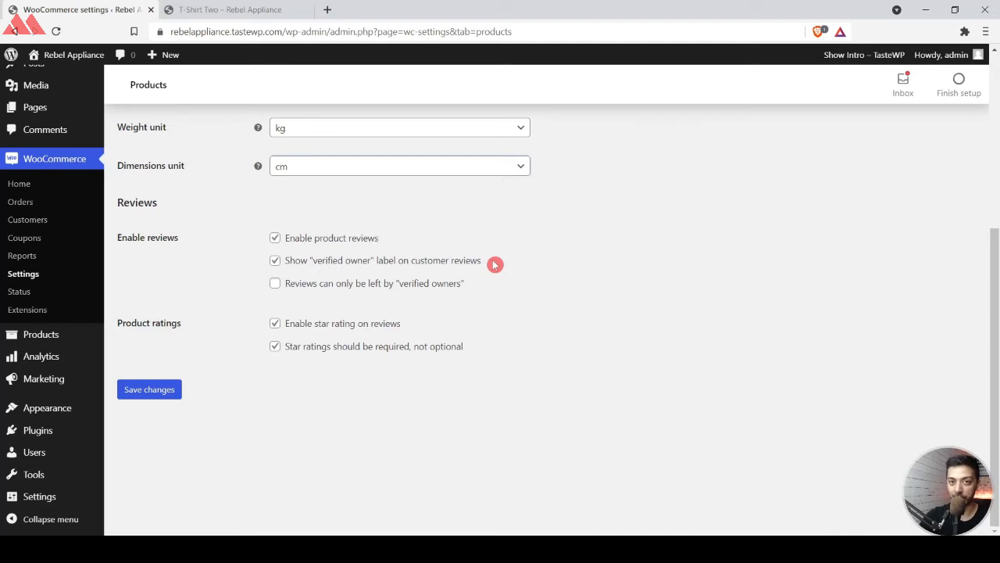
{"action": "left_click", "coordinate": [276, 284]}
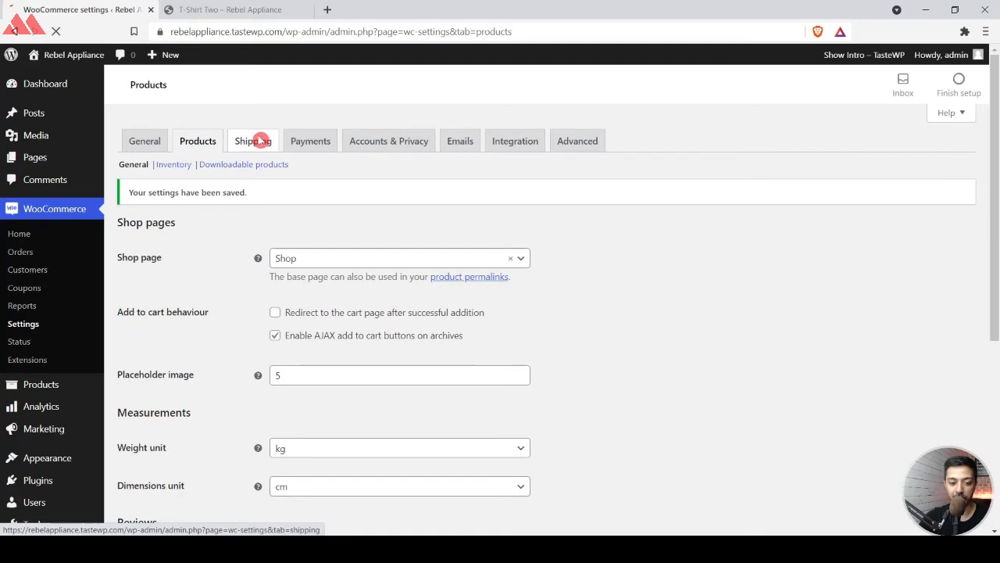
Review the WooCommerce shipping, payments, accounts and privacy, emails, integration and advanced settings.
{"action": "left_click", "coordinate": [259, 142]}
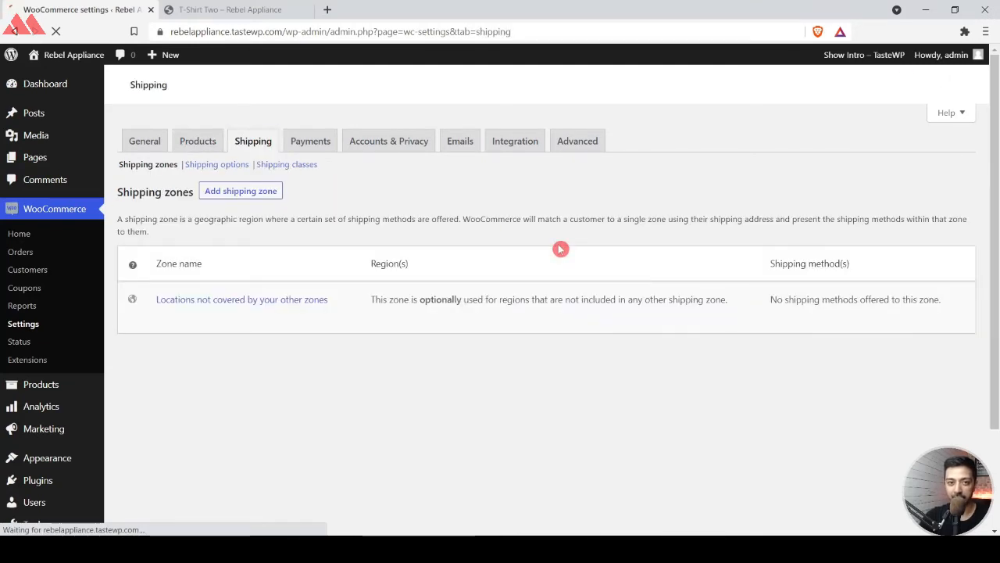
{"action": "left_click", "coordinate": [317, 139]}
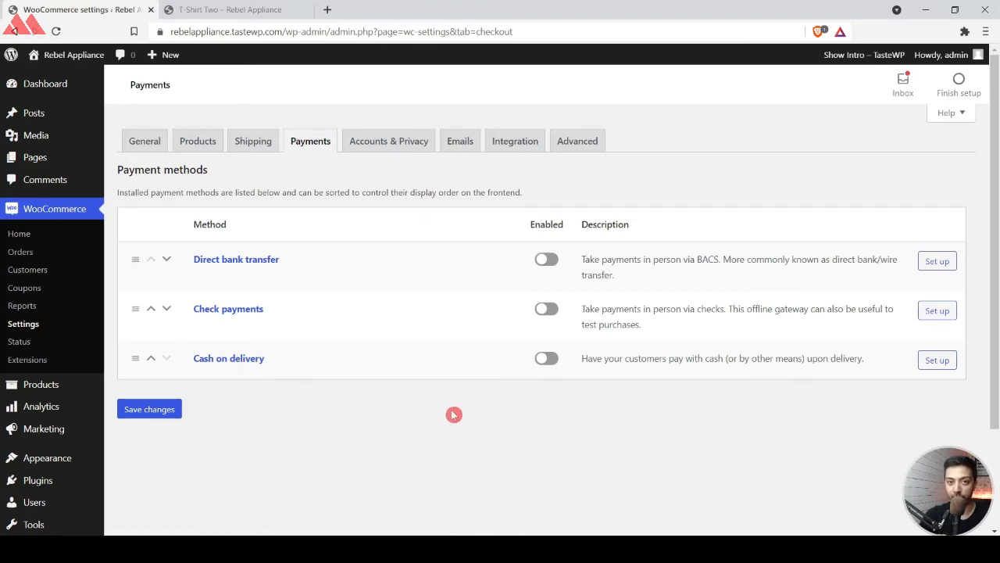
{"action": "left_click", "coordinate": [379, 146]}
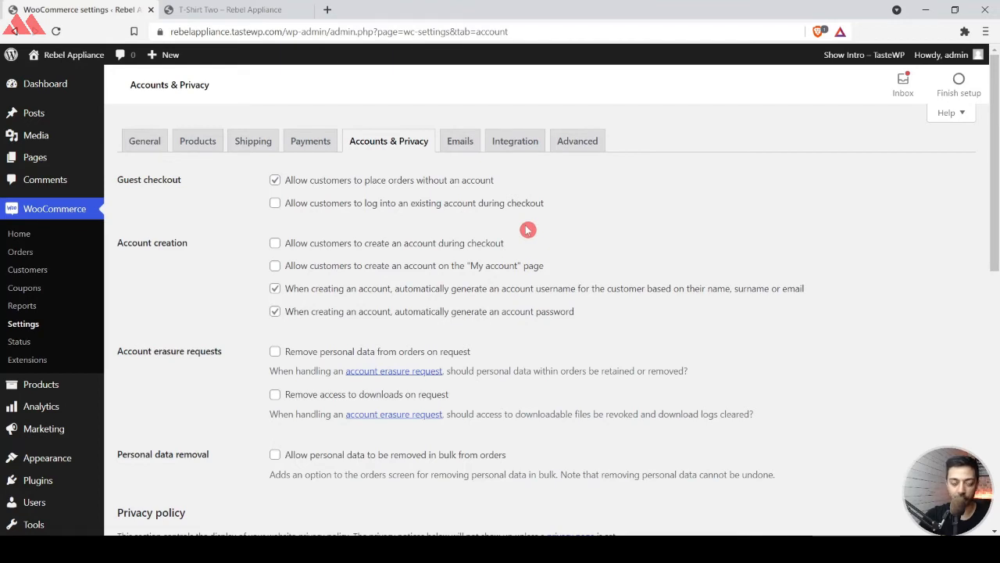
{"action": "left_click", "coordinate": [463, 145]}
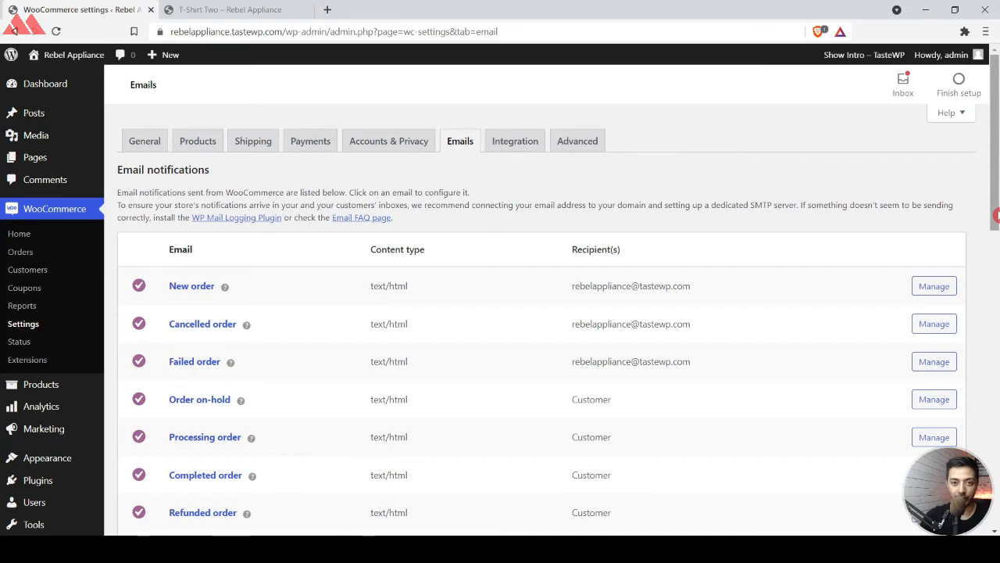
{"action": "left_click", "coordinate": [508, 137]}
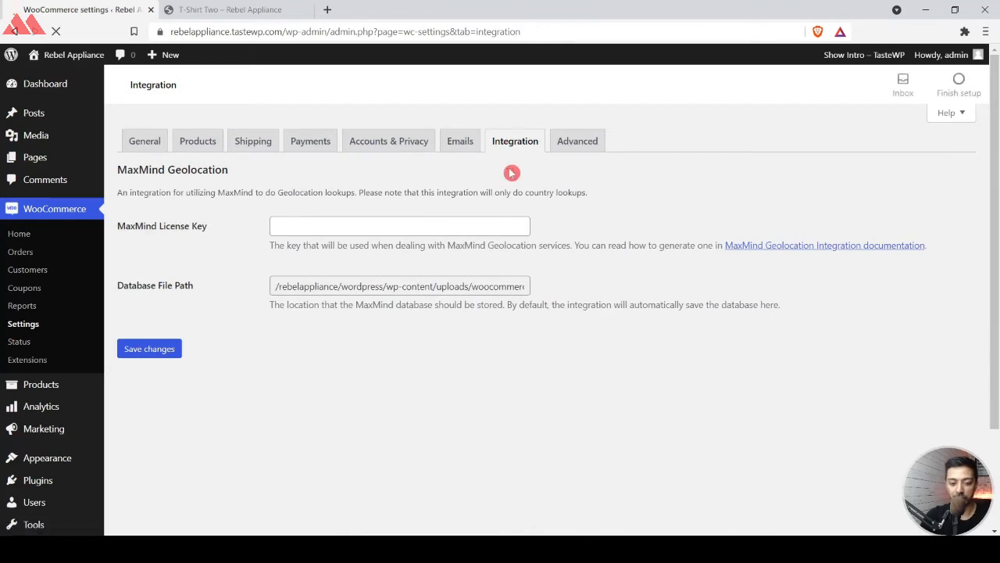
{"action": "left_click", "coordinate": [568, 144]}
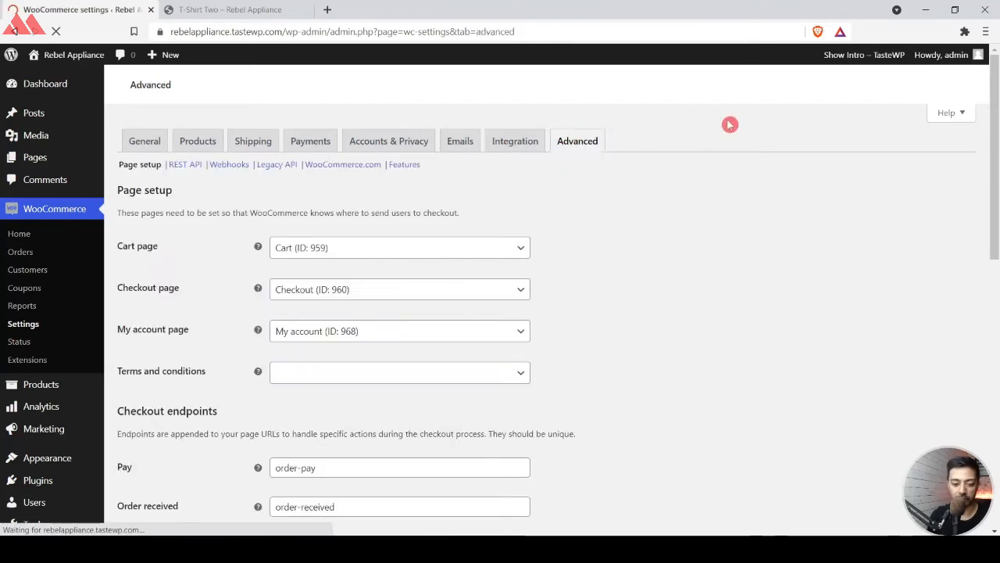
{"action": "scroll", "coordinate": [729, 124], "scroll_direction": "down", "scroll_amount": 10}
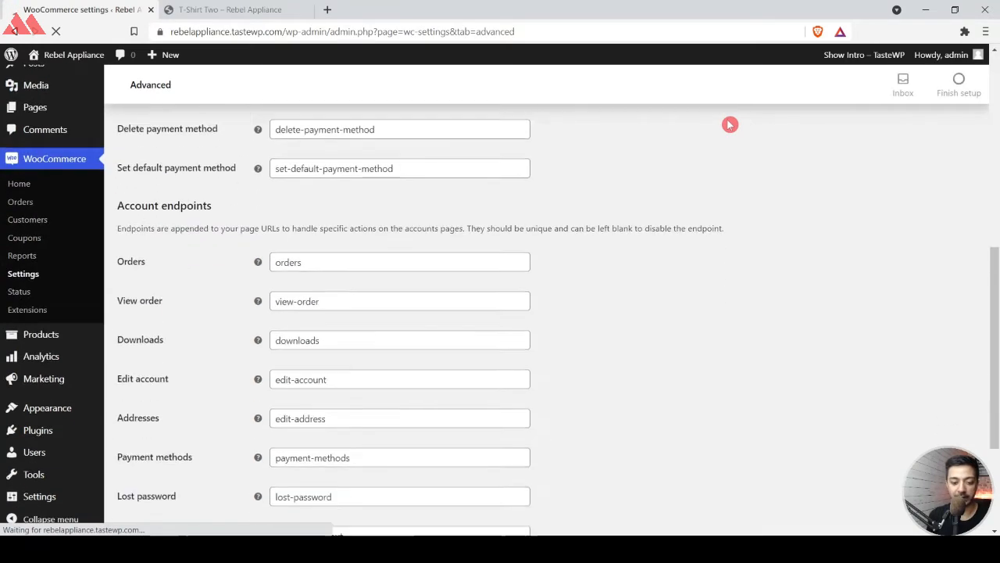
{"action": "scroll", "coordinate": [674, 235], "scroll_direction": "up", "scroll_amount": 10}
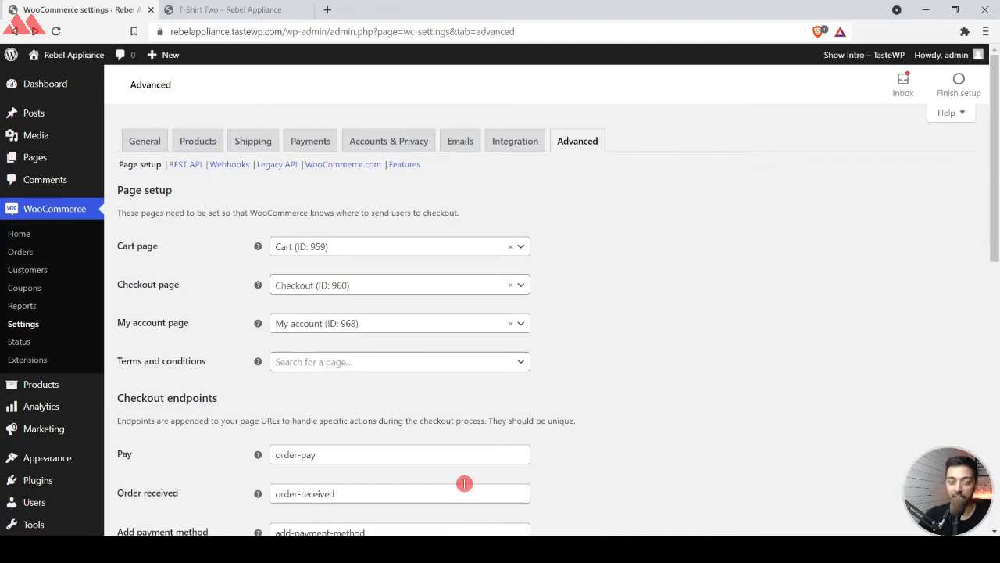
Create a product category named "Pop Socket" with the slug "popsocket".
{"action": "mouse_move", "coordinate": [63, 383]}
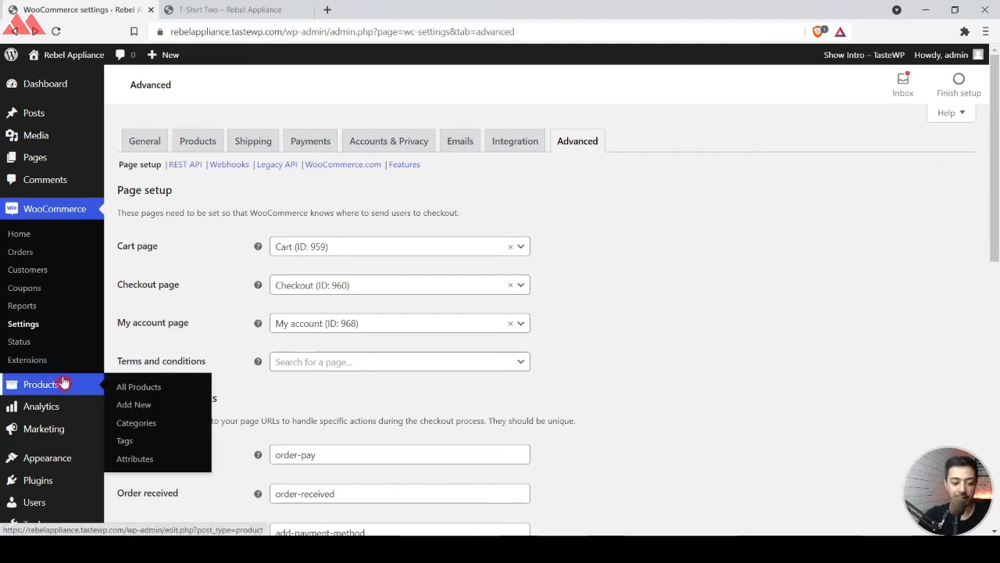
{"action": "left_click", "coordinate": [138, 424]}
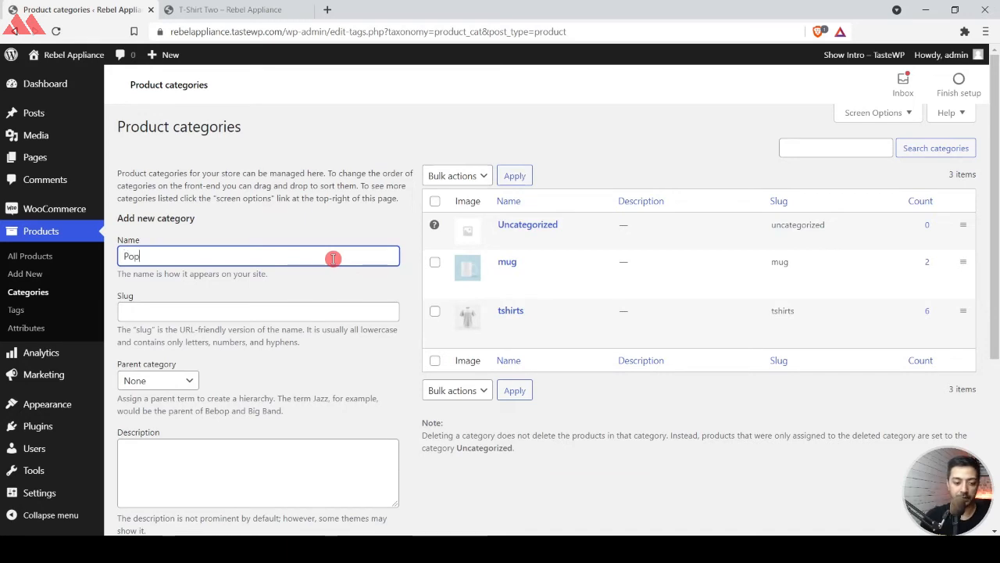
{"action": "type", "text": "Socket"}
{"action": "key", "text": "Tab"}
{"action": "type", "text": "popsocket"}
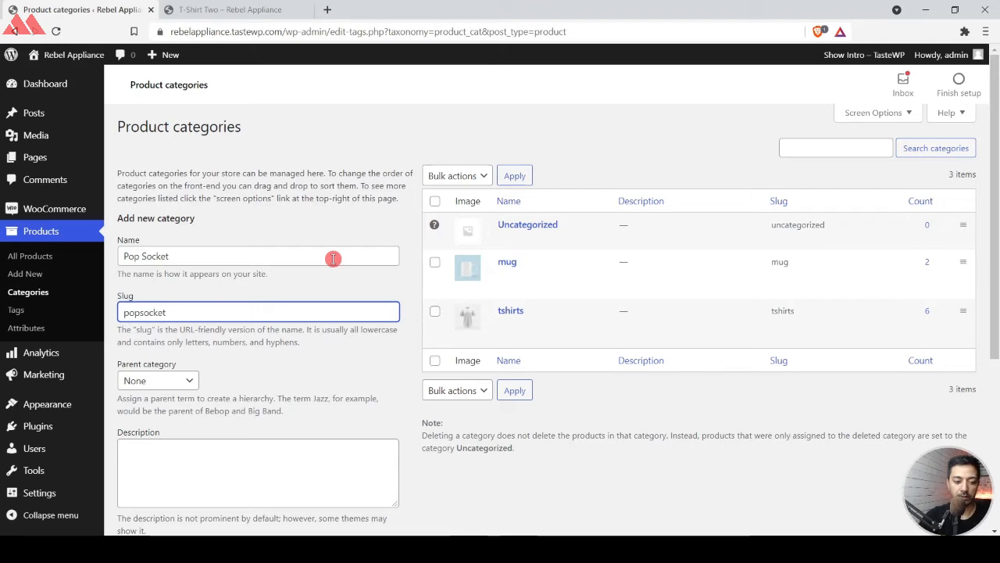
{"action": "triple_click", "coordinate": [244, 257]}
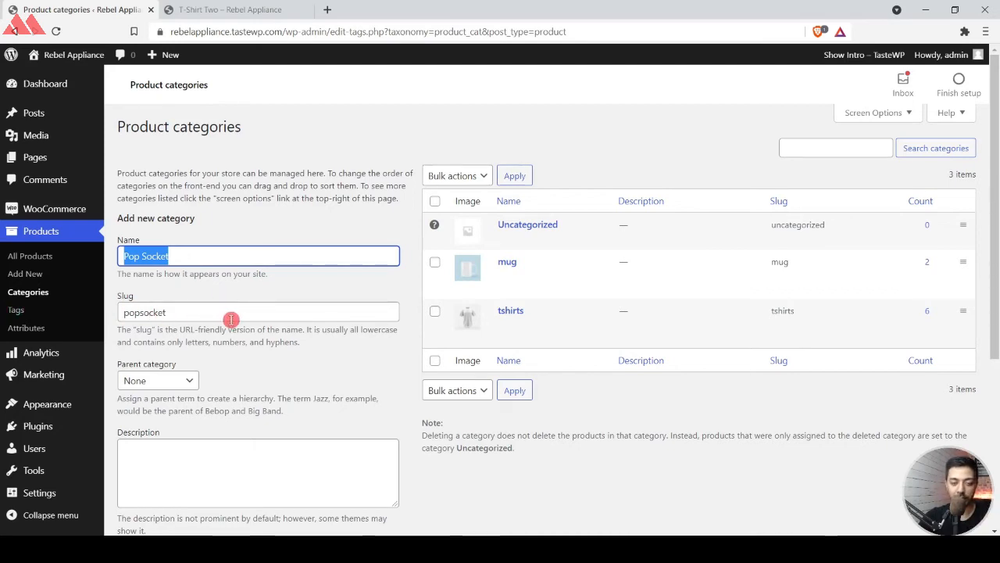
{"action": "scroll", "coordinate": [232, 320], "scroll_direction": "down", "scroll_amount": 3}
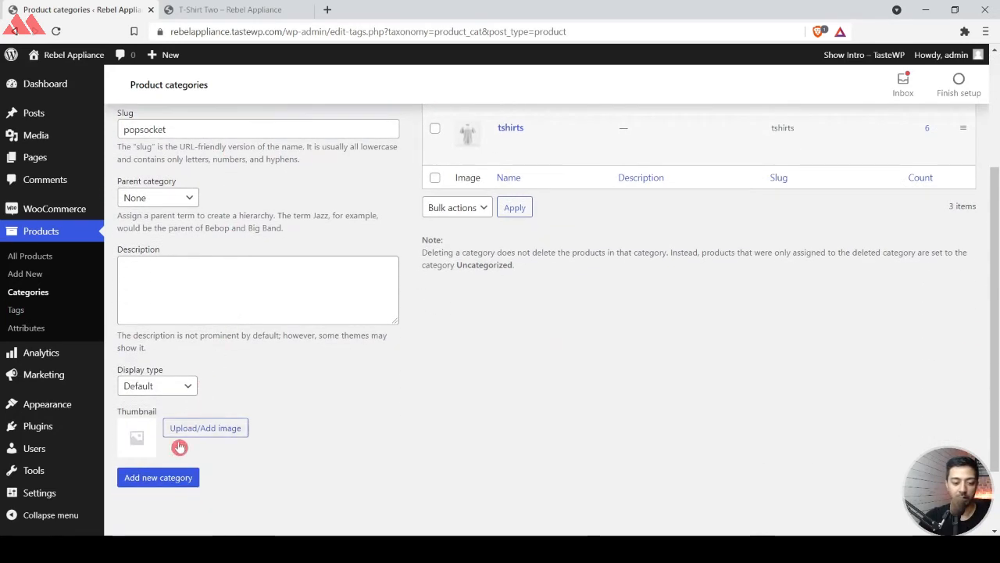
{"action": "left_click", "coordinate": [159, 482]}
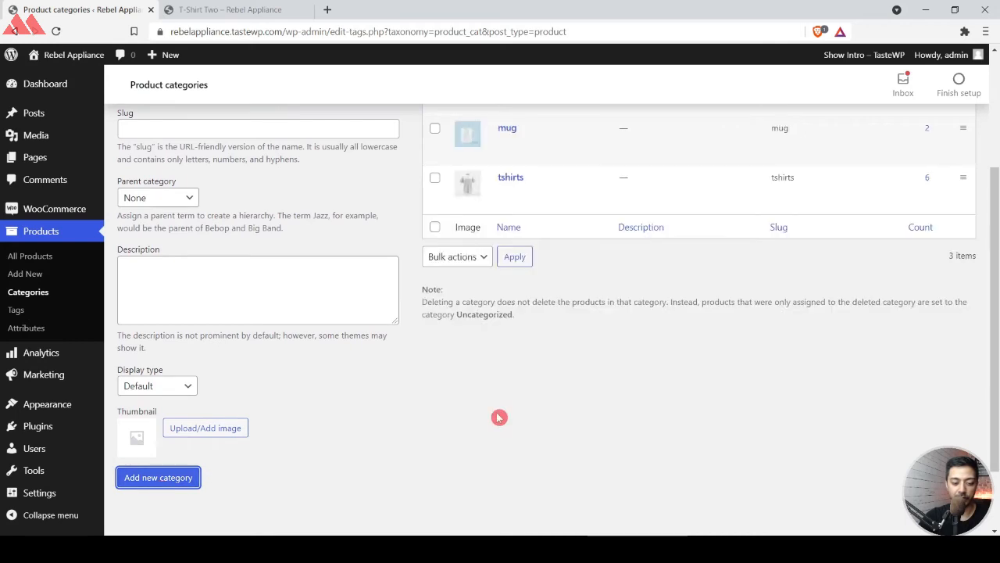
{"action": "scroll", "coordinate": [504, 375], "scroll_direction": "up", "scroll_amount": 3}
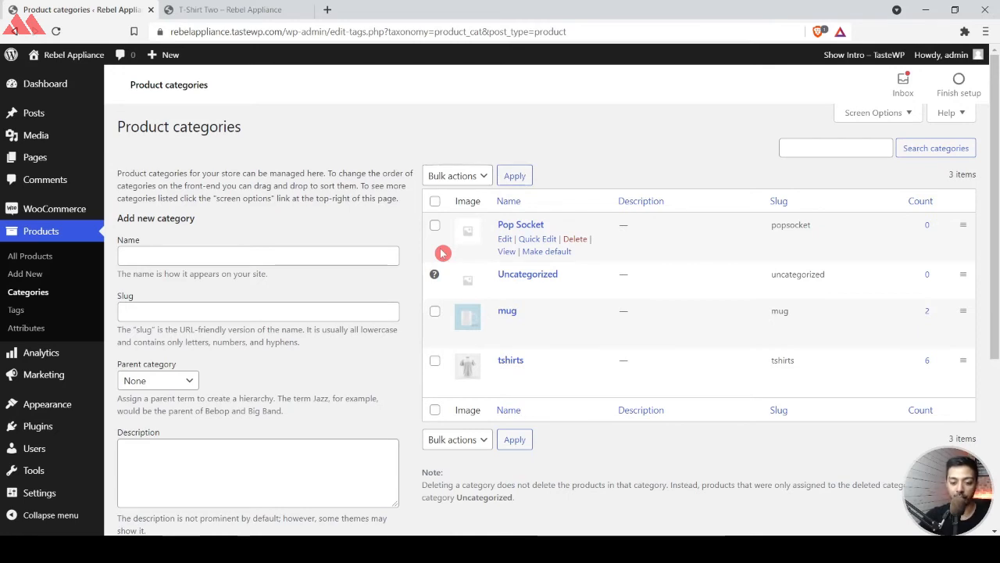
Start a new product titled "Simple Tshirt", consulting the T-Shirt Two product page as a reference.
{"action": "left_click", "coordinate": [35, 257]}
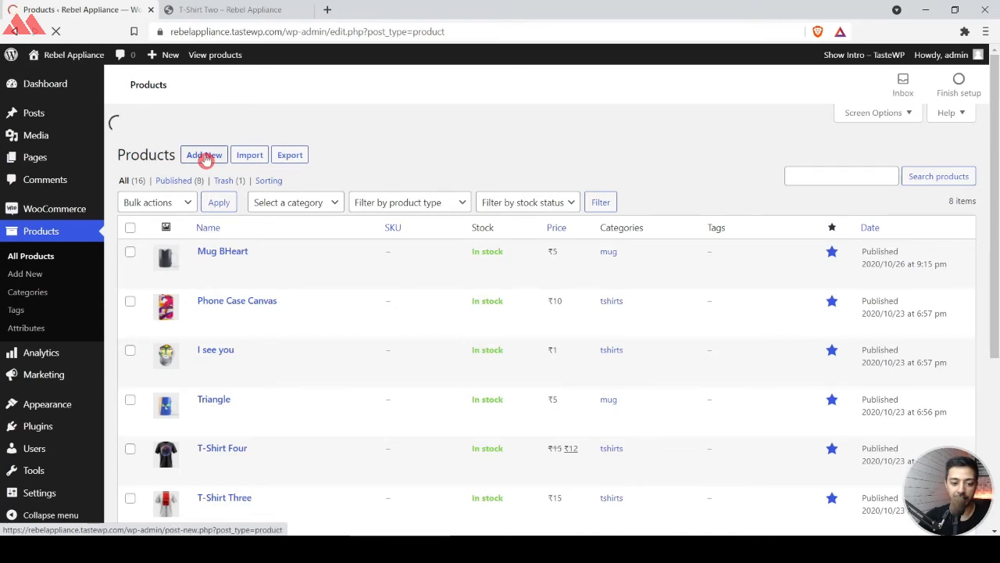
{"action": "left_click", "coordinate": [204, 156]}
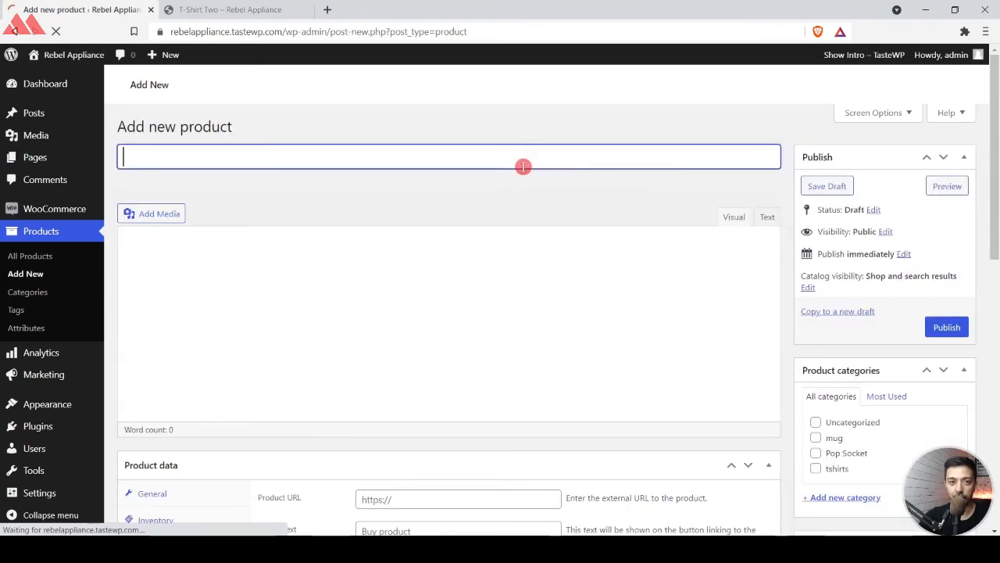
{"action": "key", "text": "ctrl+Tab"}
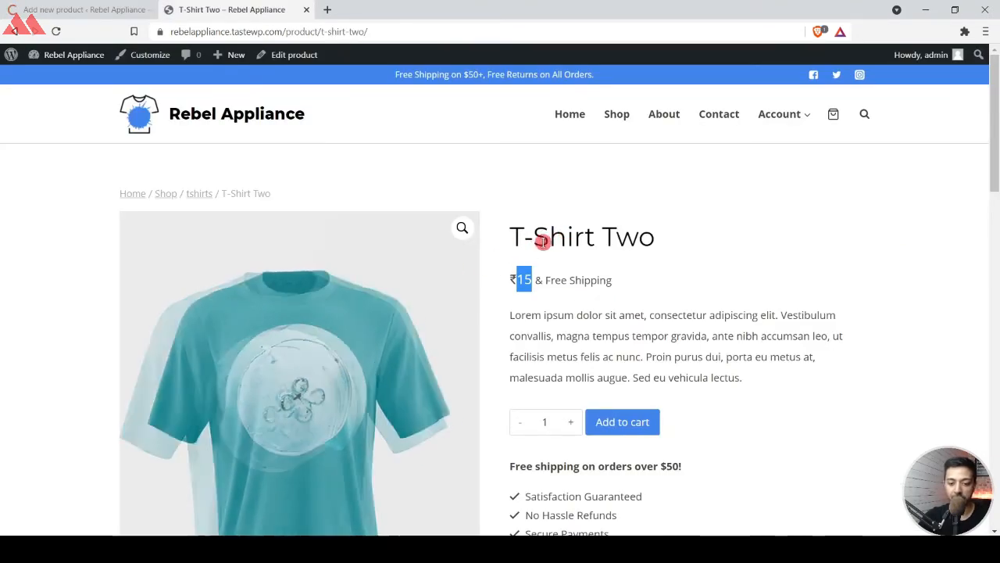
{"action": "scroll", "coordinate": [546, 281], "scroll_direction": "down", "scroll_amount": 1}
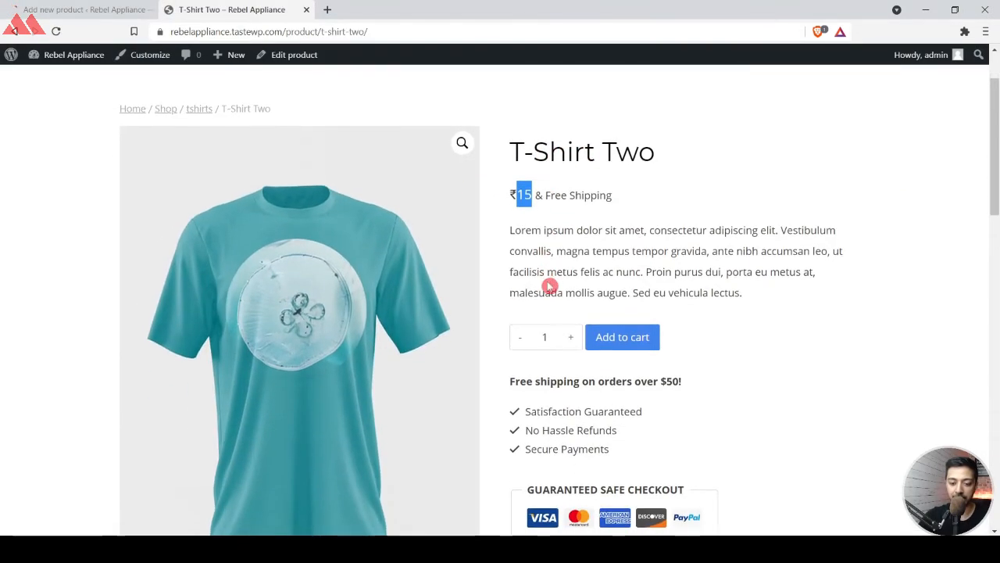
{"action": "left_click", "coordinate": [571, 318]}
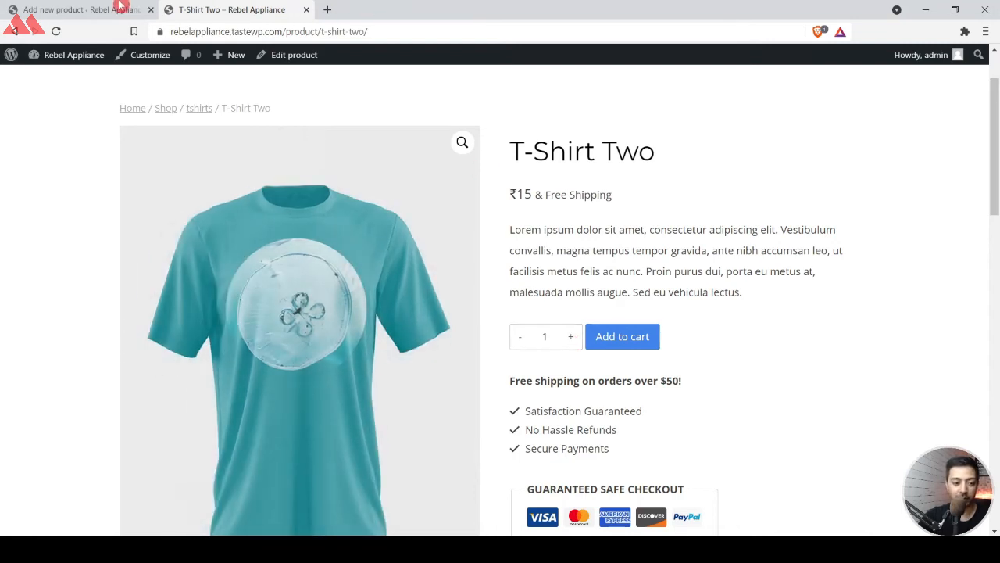
{"action": "left_click", "coordinate": [121, 9]}
{"action": "left_click", "coordinate": [248, 151]}
{"action": "type", "text": "Simple Tshirt"}
Copy the full description from the T-Shirt Two page into the main description of the Simple Tshirt product.
{"action": "left_click", "coordinate": [257, 268]}
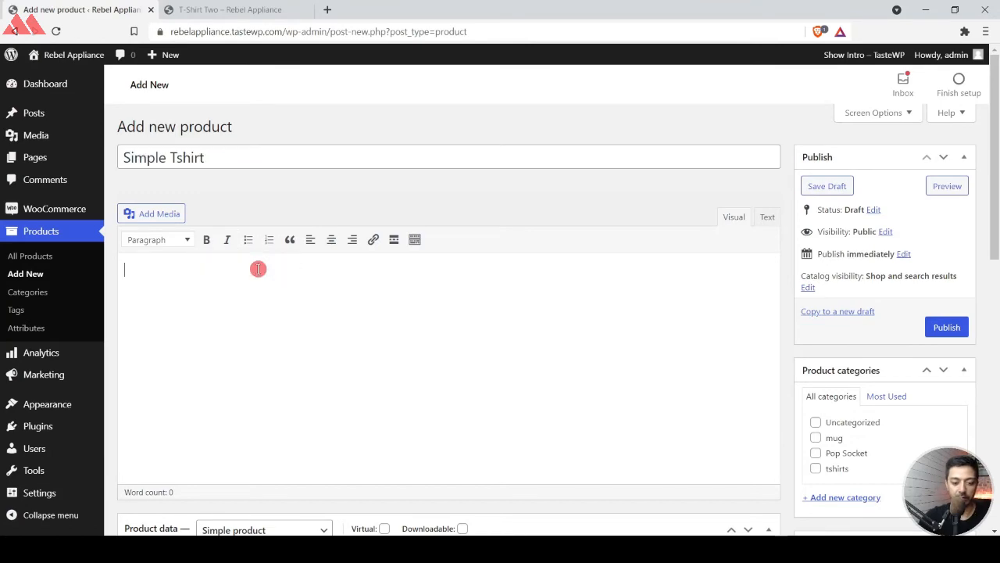
{"action": "left_click", "coordinate": [215, 7]}
{"action": "scroll", "coordinate": [529, 243], "scroll_direction": "down", "scroll_amount": 7}
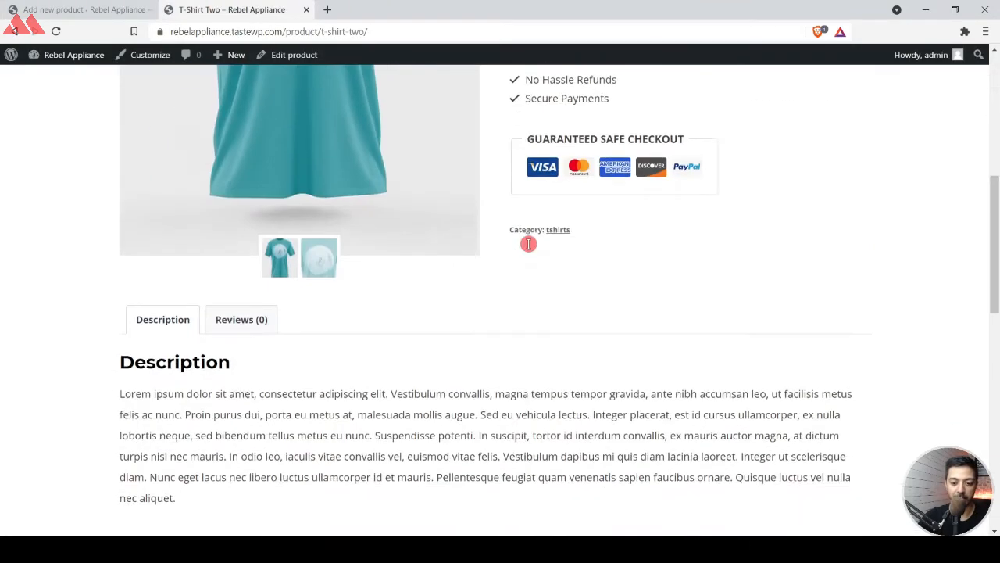
{"action": "triple_click", "coordinate": [418, 283]}
{"action": "key", "text": "ctrl+c"}
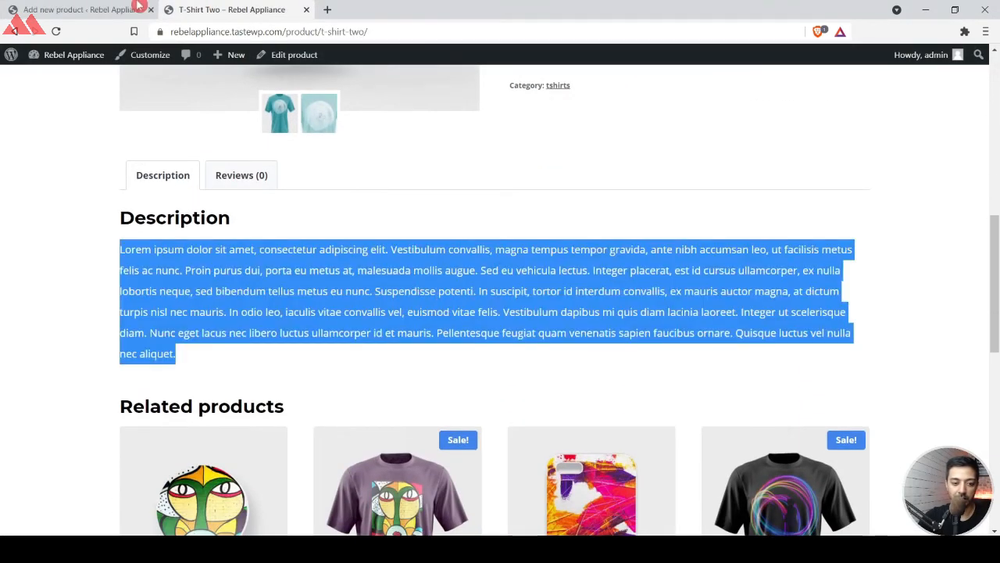
{"action": "key", "text": "ctrl+shift+Tab"}
{"action": "key", "text": "ctrl+v"}
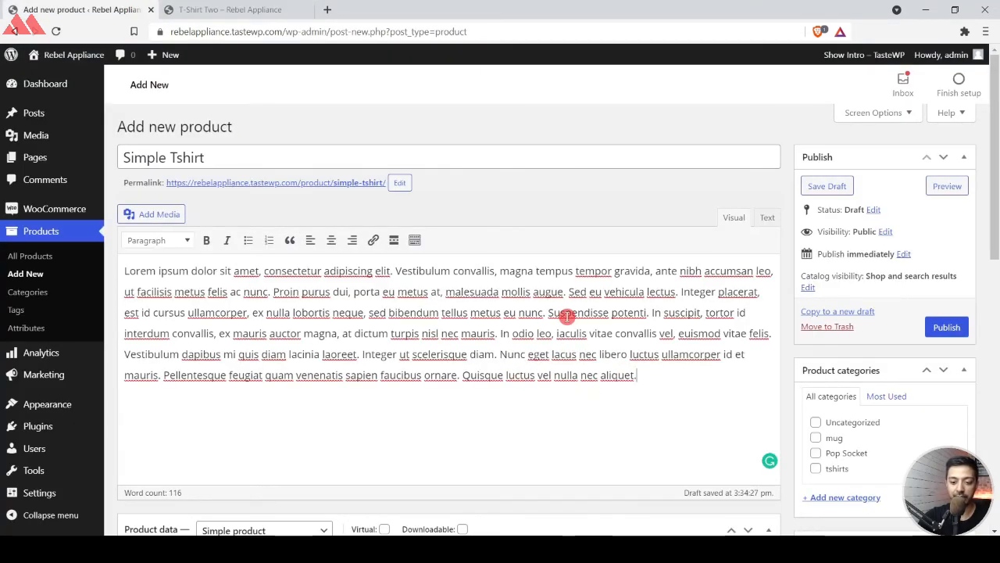
{"action": "key", "text": "ctrl+Tab"}
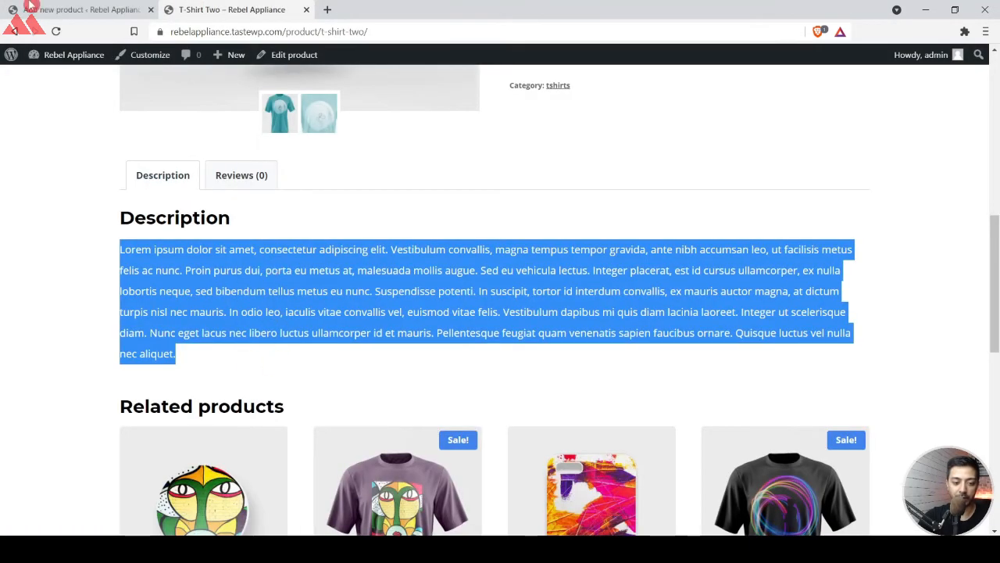
{"action": "key", "text": "ctrl+shift+Tab"}
Keep the product type as Simple product and set the regular price to 499 and the sale price to 399.
{"action": "scroll", "coordinate": [464, 358], "scroll_direction": "down", "scroll_amount": 4}
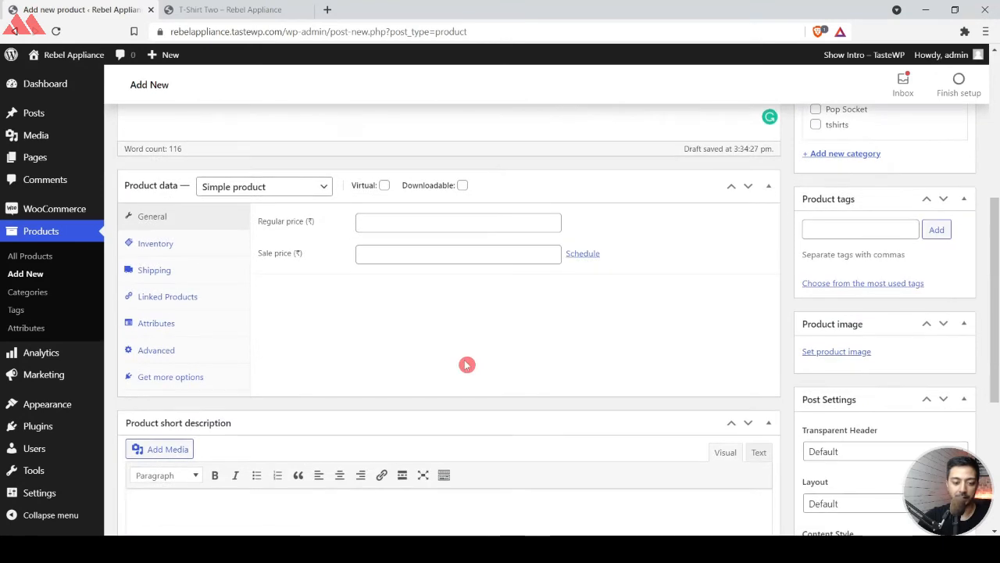
{"action": "left_click", "coordinate": [304, 188]}
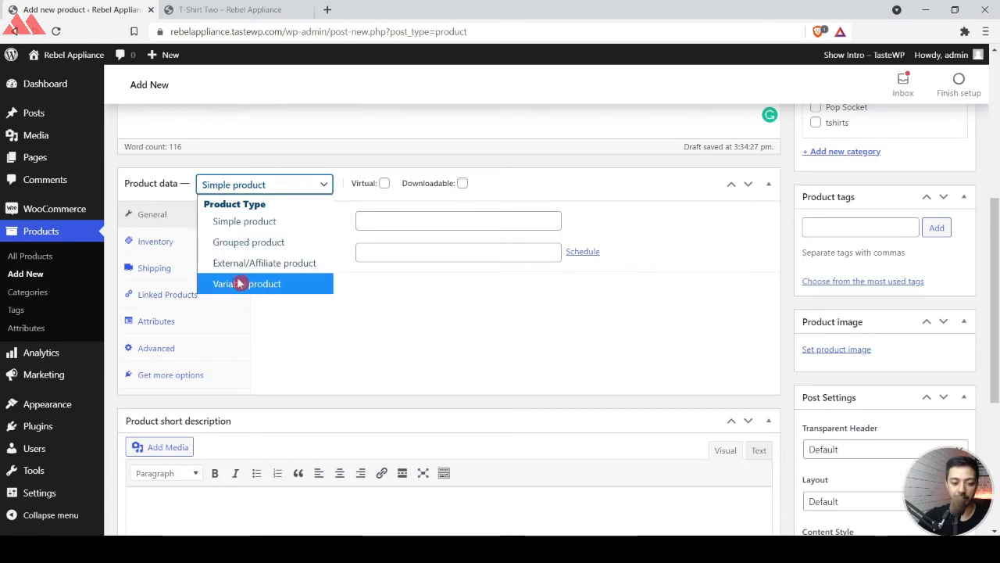
{"action": "left_click", "coordinate": [267, 224]}
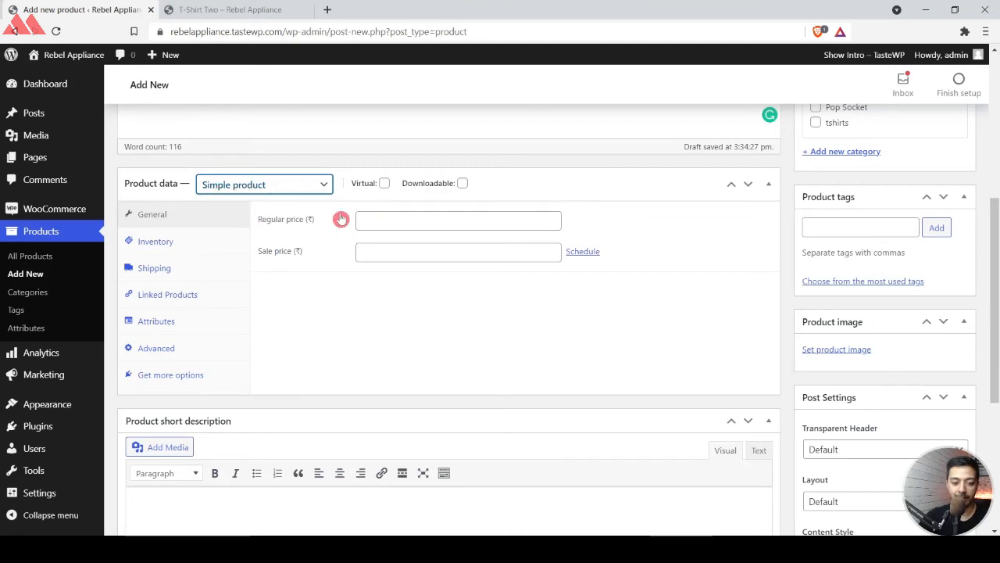
{"action": "left_click", "coordinate": [392, 226]}
{"action": "type", "text": "499"}
{"action": "key", "text": "Tab"}
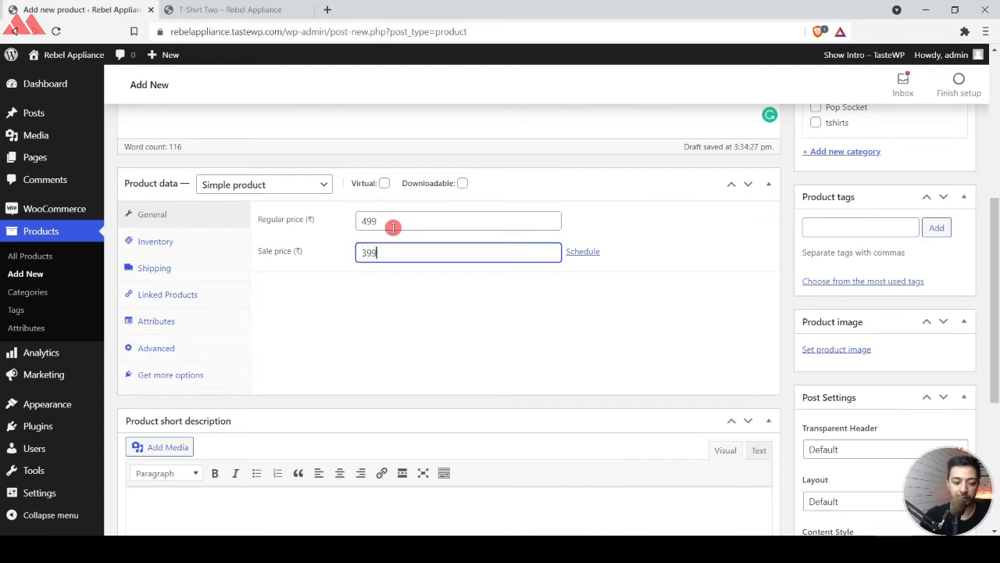
Review the product's inventory, shipping, linked products and attributes options.
{"action": "left_click", "coordinate": [153, 240]}
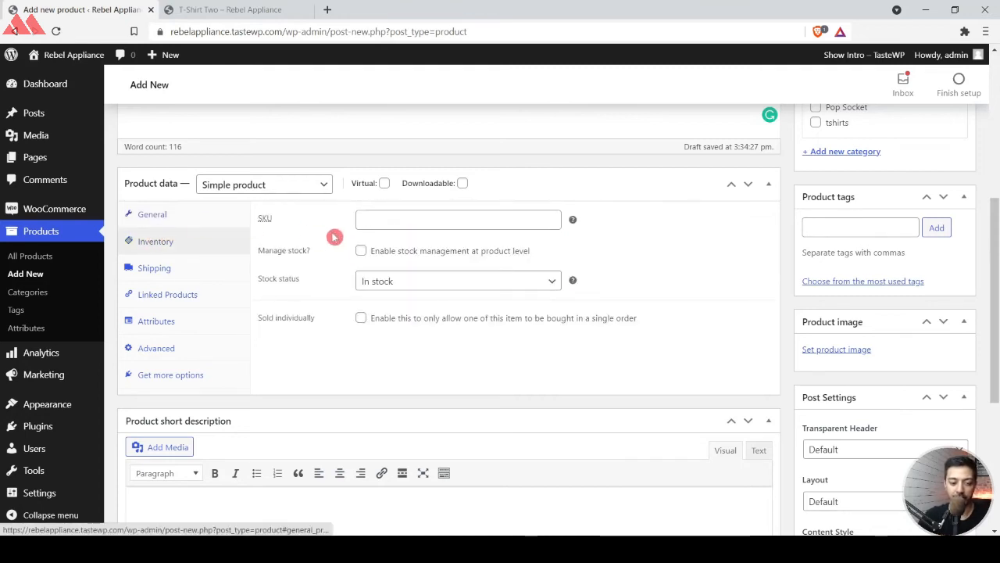
{"action": "left_click", "coordinate": [399, 226]}
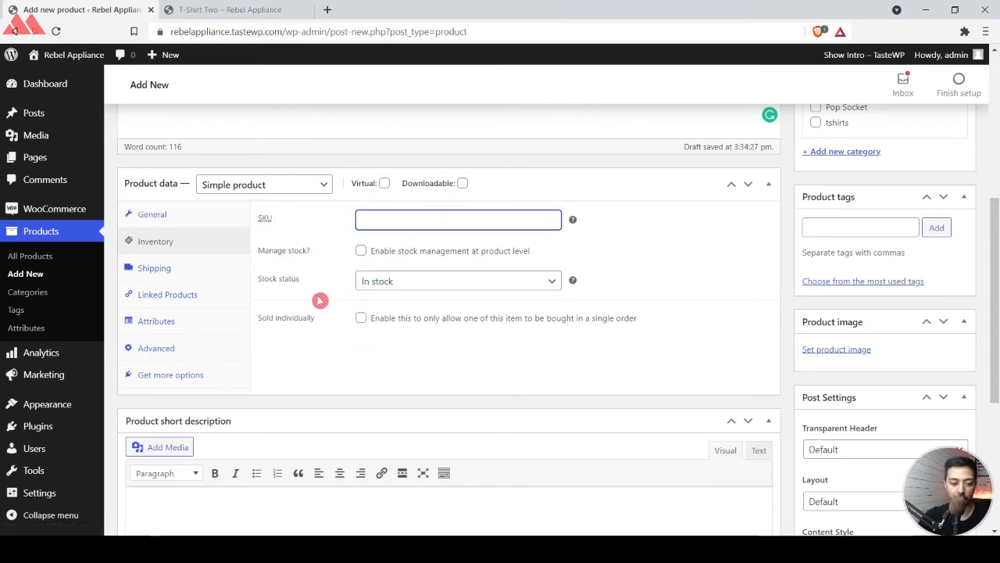
{"action": "left_click", "coordinate": [181, 273]}
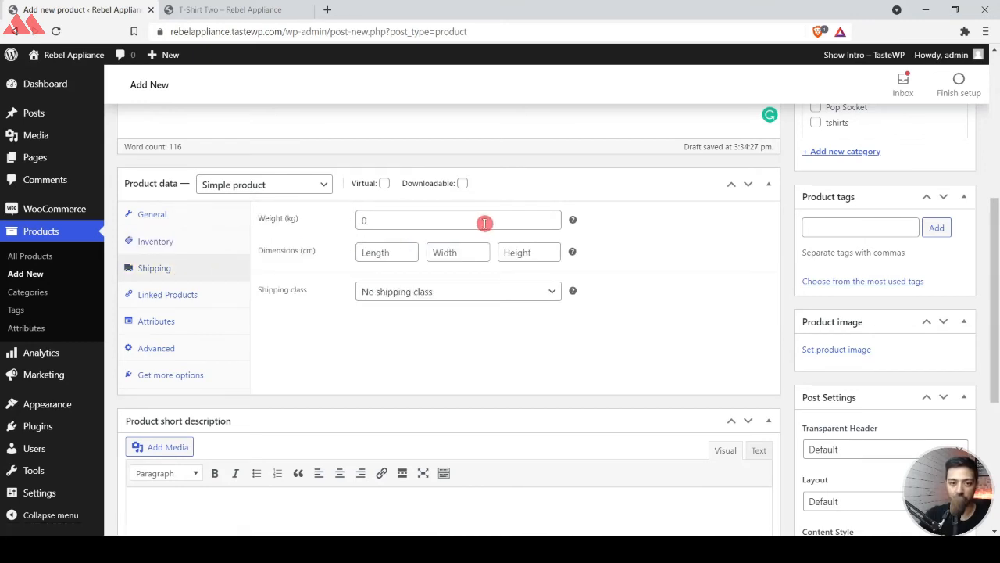
{"action": "left_click", "coordinate": [183, 295]}
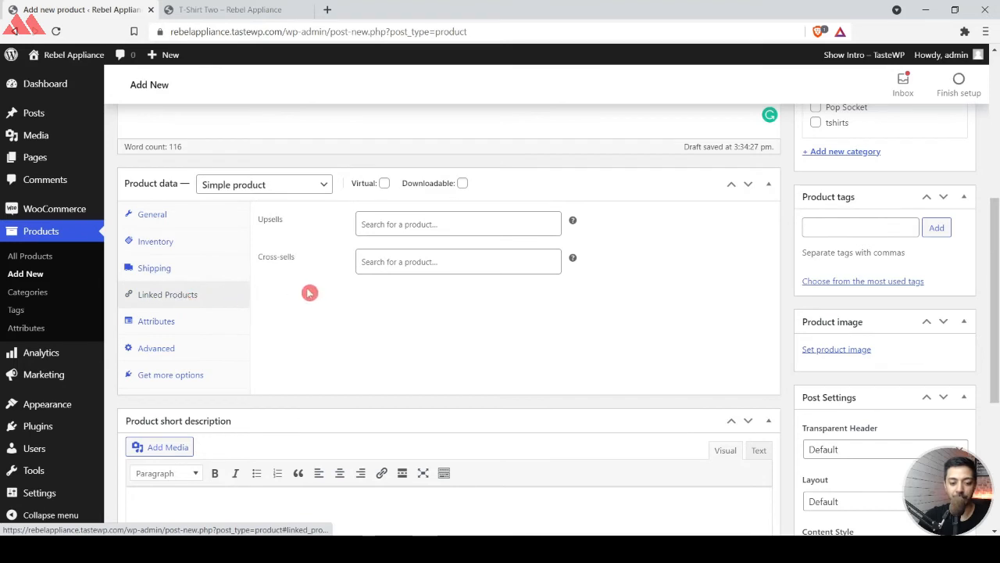
{"action": "left_click", "coordinate": [390, 217]}
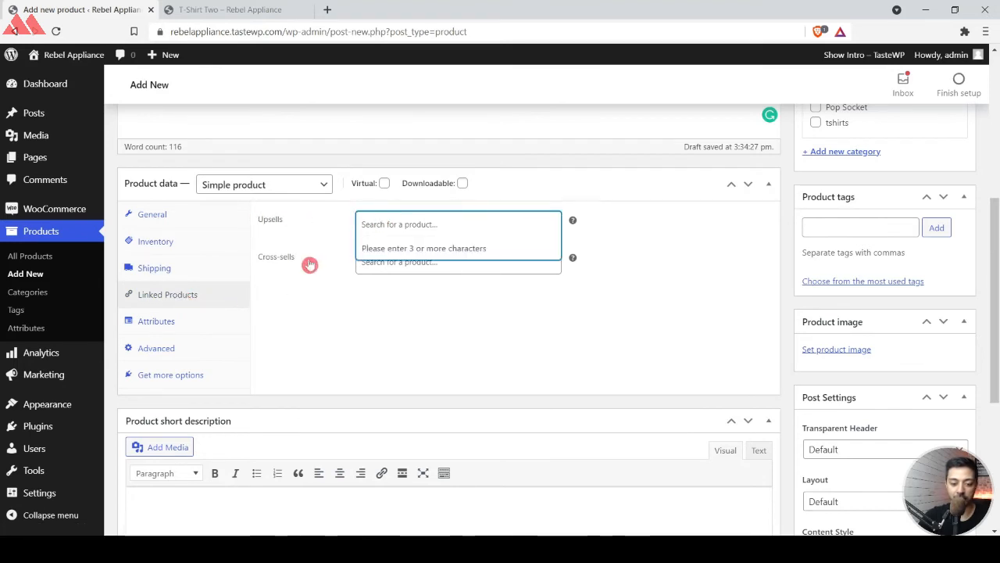
{"action": "left_click", "coordinate": [332, 263]}
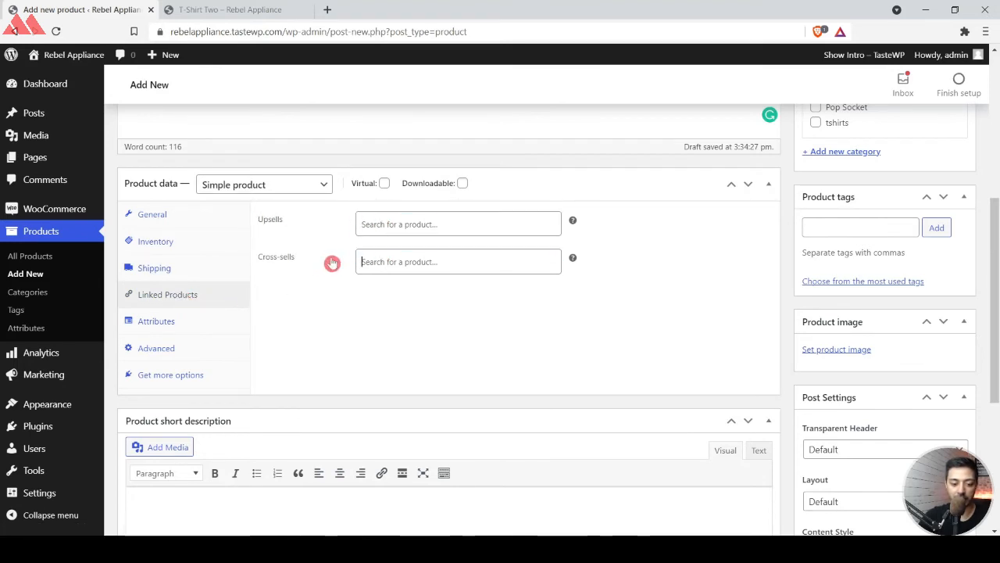
{"action": "left_click", "coordinate": [175, 327]}
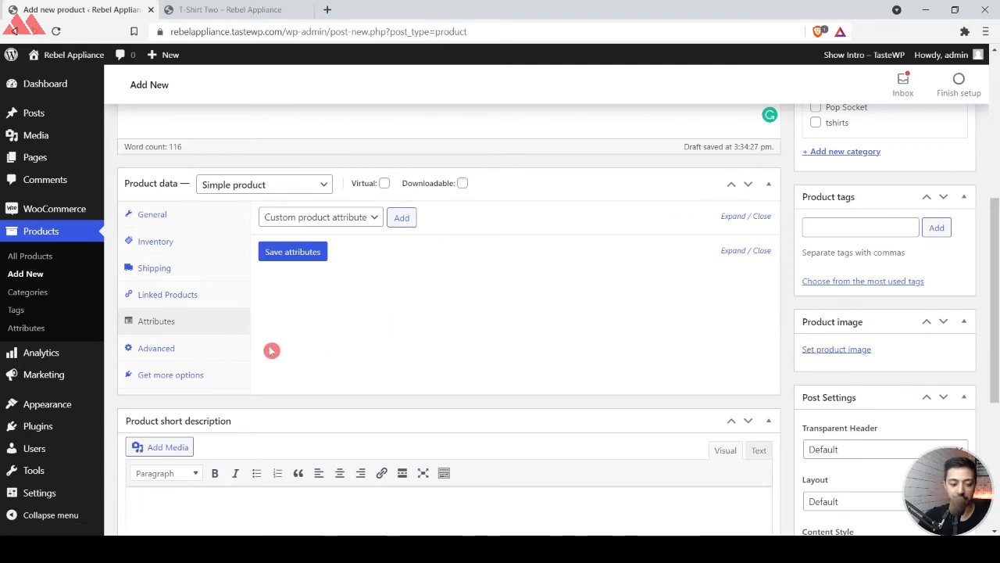
Copy the short text below the price on the T-Shirt Two page into the new product's short description.
{"action": "scroll", "coordinate": [527, 324], "scroll_direction": "down", "scroll_amount": 3}
{"action": "left_click", "coordinate": [387, 319]}
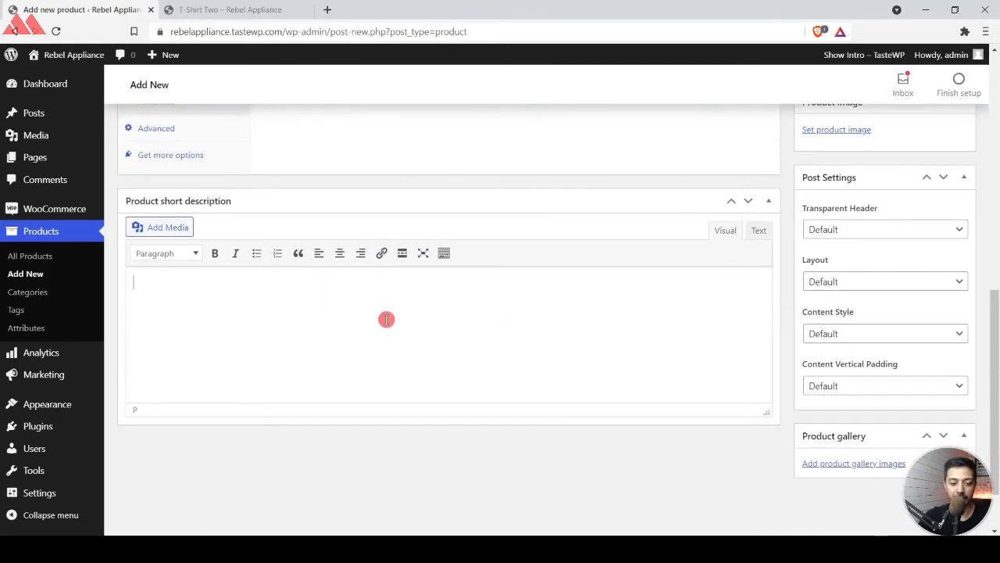
{"action": "left_click", "coordinate": [286, 6]}
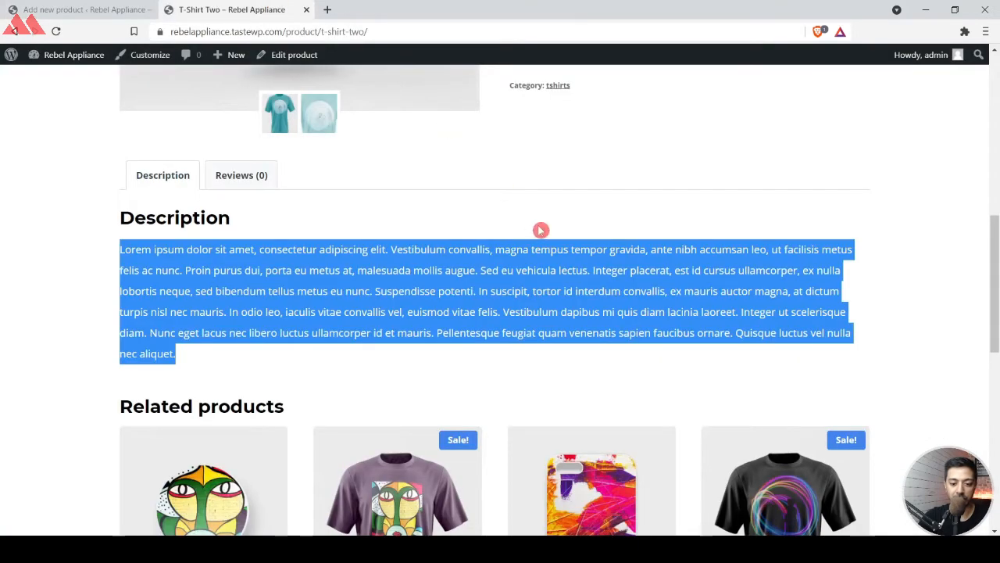
{"action": "scroll", "coordinate": [539, 228], "scroll_direction": "up", "scroll_amount": 5}
{"action": "triple_click", "coordinate": [600, 190]}
{"action": "key", "text": "ctrl+c"}
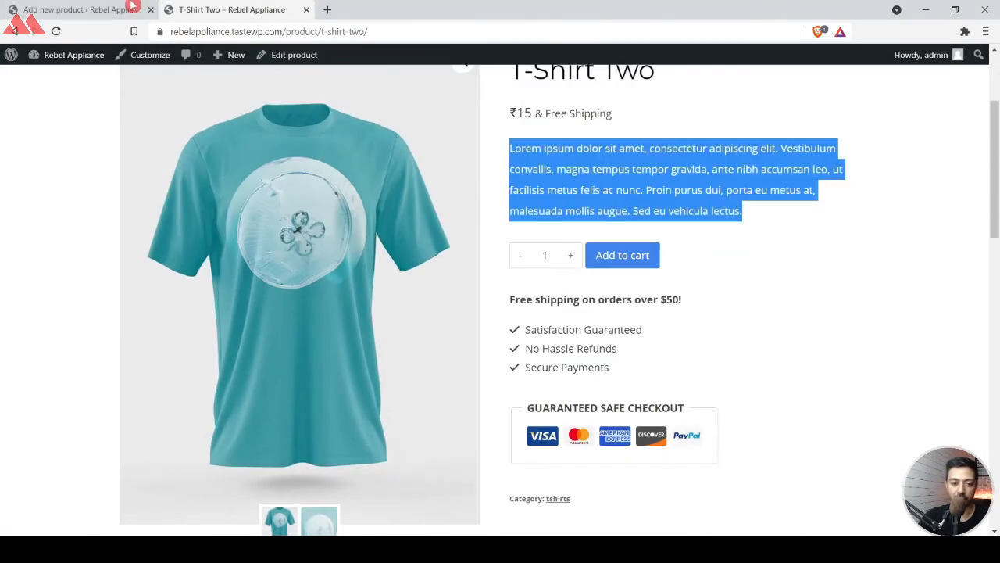
{"action": "key", "text": "ctrl+Tab"}
{"action": "key", "text": "ctrl+v"}
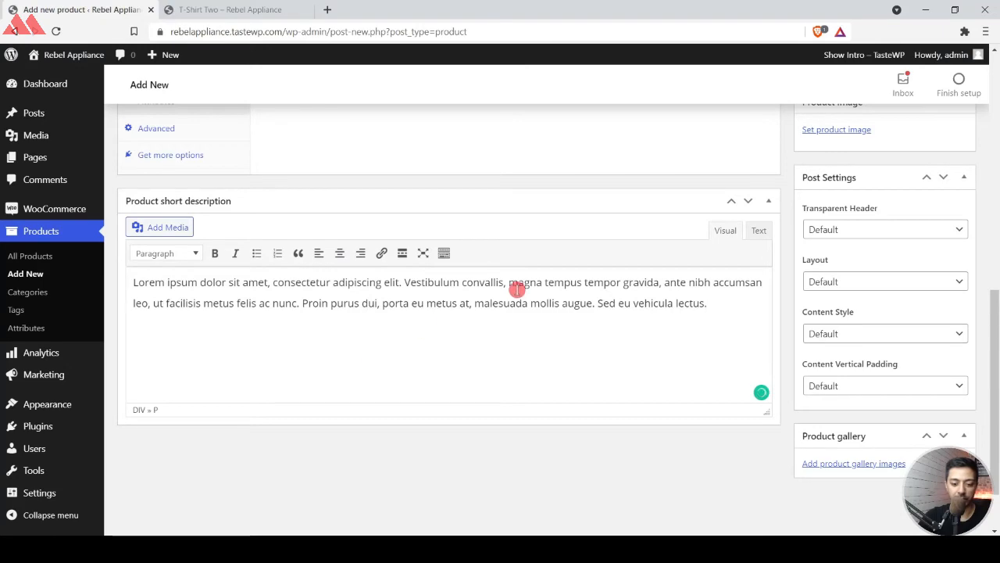
{"action": "left_click", "coordinate": [225, 6]}
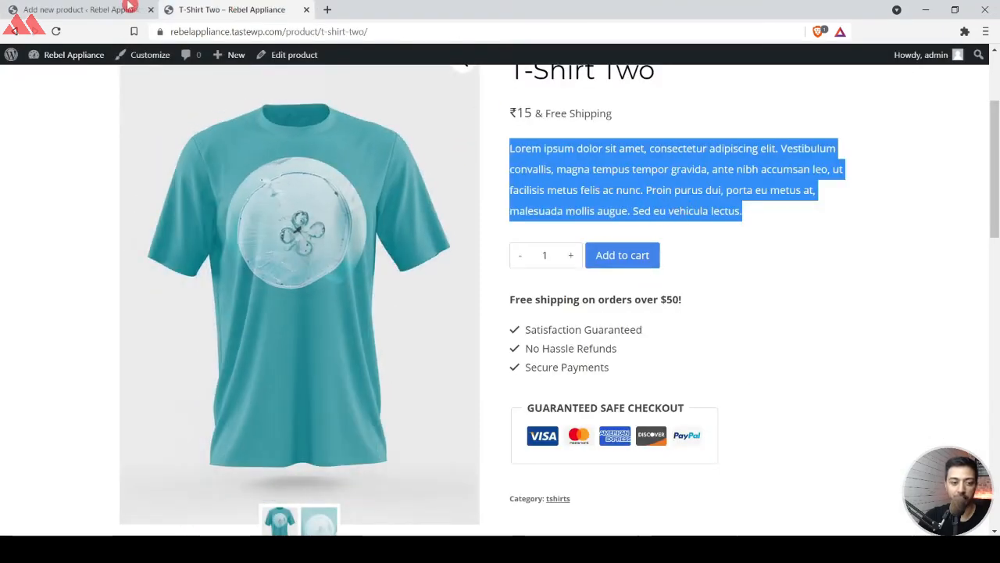
{"action": "key", "text": "ctrl+Tab"}
Change the Simple Tshirt product's permalink slug to simple-tshirt-plain and confirm it.
{"action": "scroll", "coordinate": [732, 225], "scroll_direction": "up", "scroll_amount": 5}
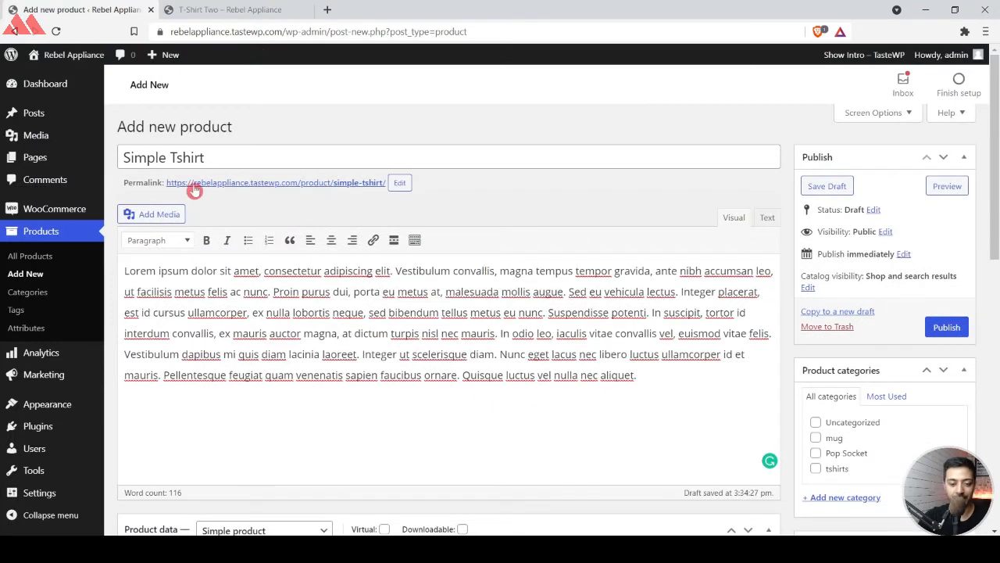
{"action": "left_click", "coordinate": [399, 183]}
{"action": "left_click", "coordinate": [395, 183]}
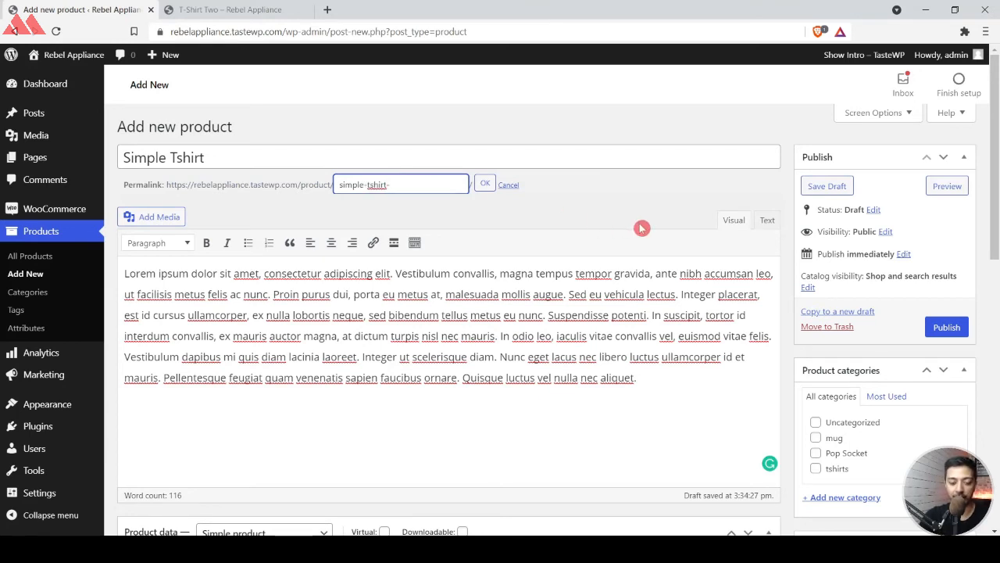
{"action": "type", "text": "-plain"}
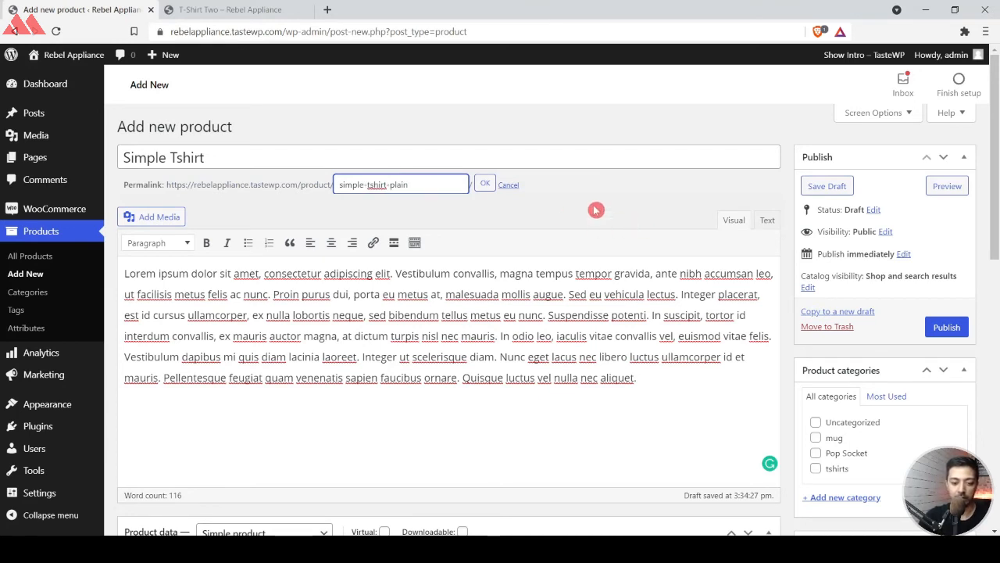
{"action": "left_click", "coordinate": [485, 185]}
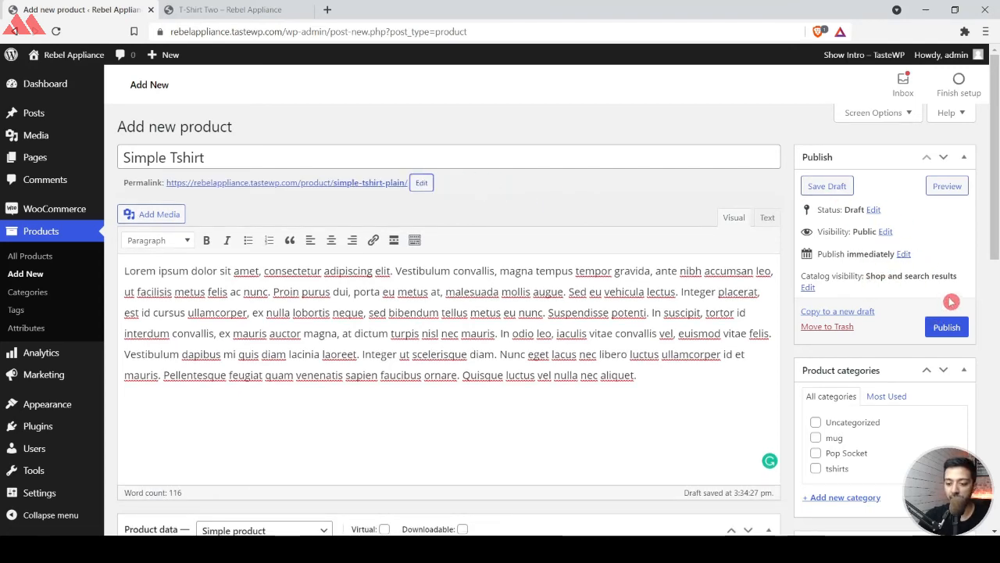
Assign the product to the tshirts category and set black.jpg from the media library as its product image.
{"action": "scroll", "coordinate": [936, 269], "scroll_direction": "down", "scroll_amount": 4}
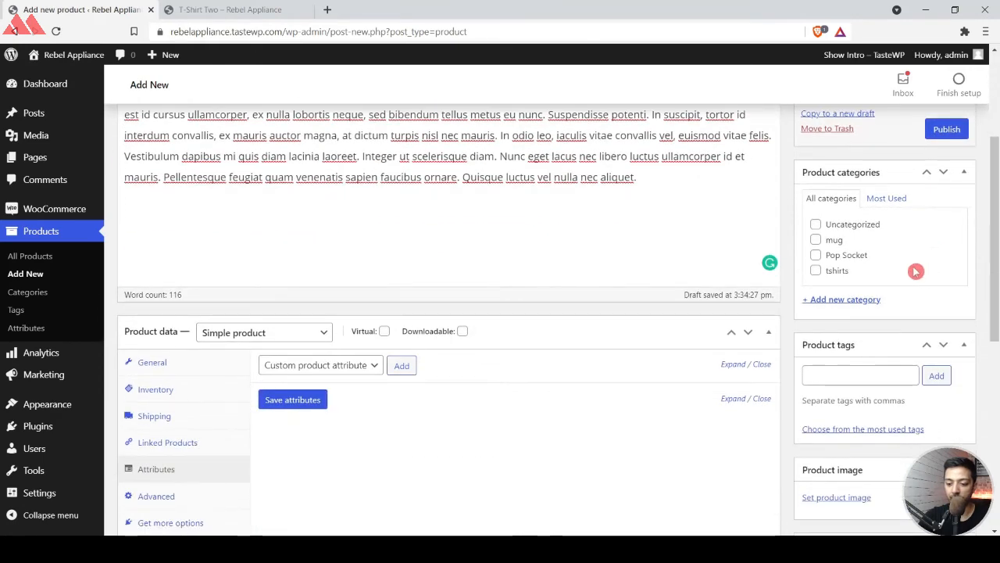
{"action": "left_click", "coordinate": [816, 270]}
{"action": "scroll", "coordinate": [964, 290], "scroll_direction": "down", "scroll_amount": 4}
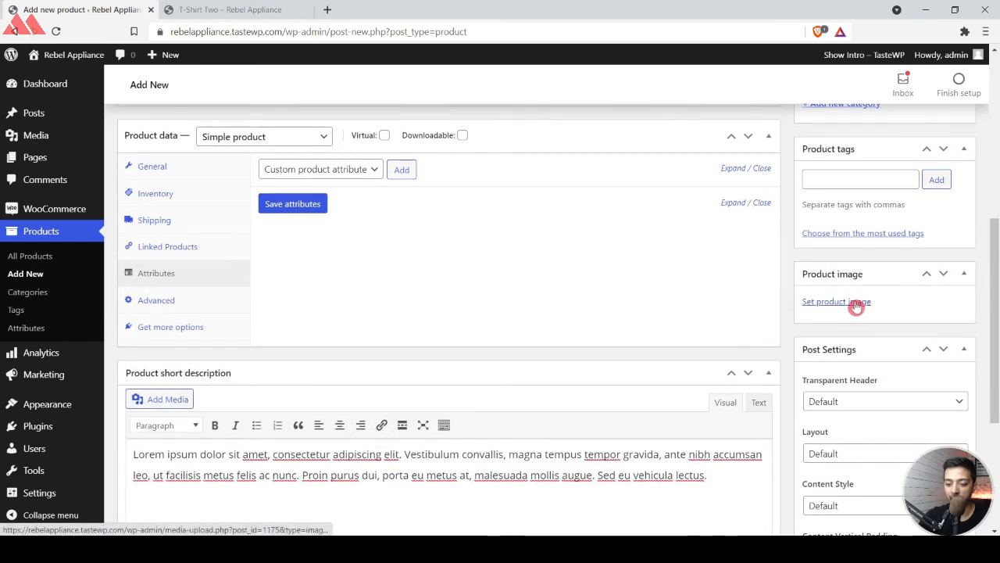
{"action": "left_click", "coordinate": [857, 305]}
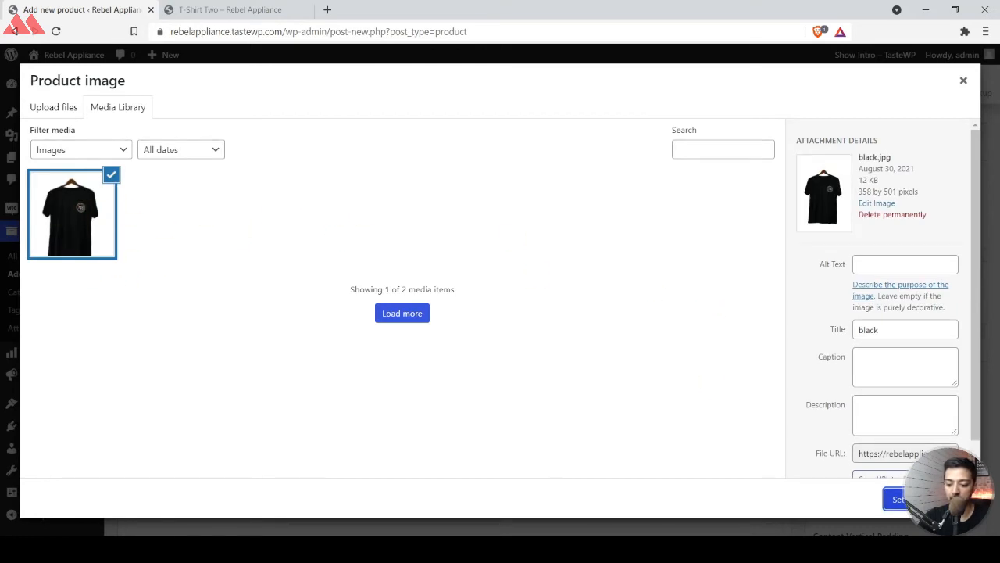
{"action": "left_click", "coordinate": [895, 498]}
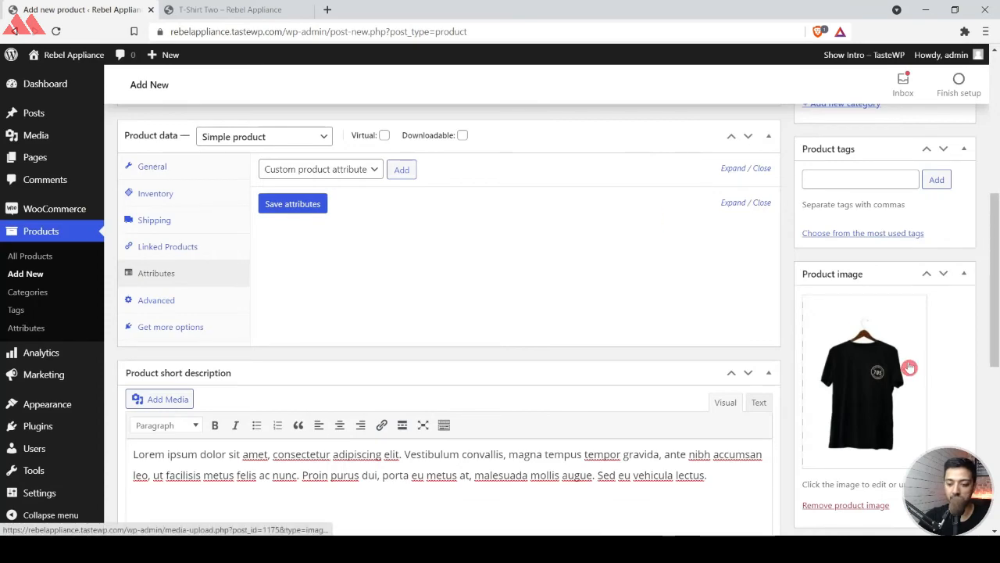
Add the photo of the man in headphones and the photo of the woman at the mural to the product gallery.
{"action": "scroll", "coordinate": [909, 365], "scroll_direction": "down", "scroll_amount": 3}
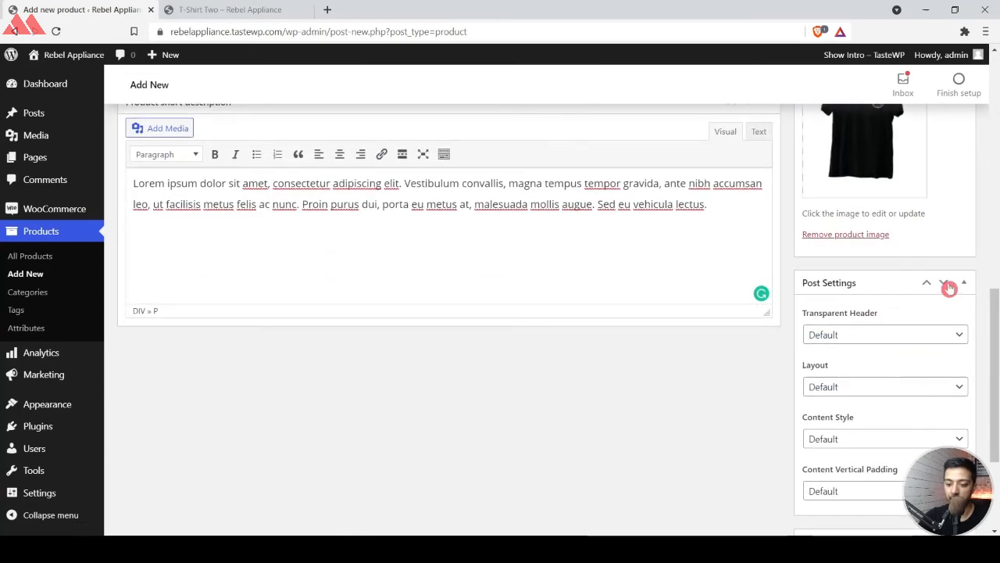
{"action": "left_click", "coordinate": [963, 282]}
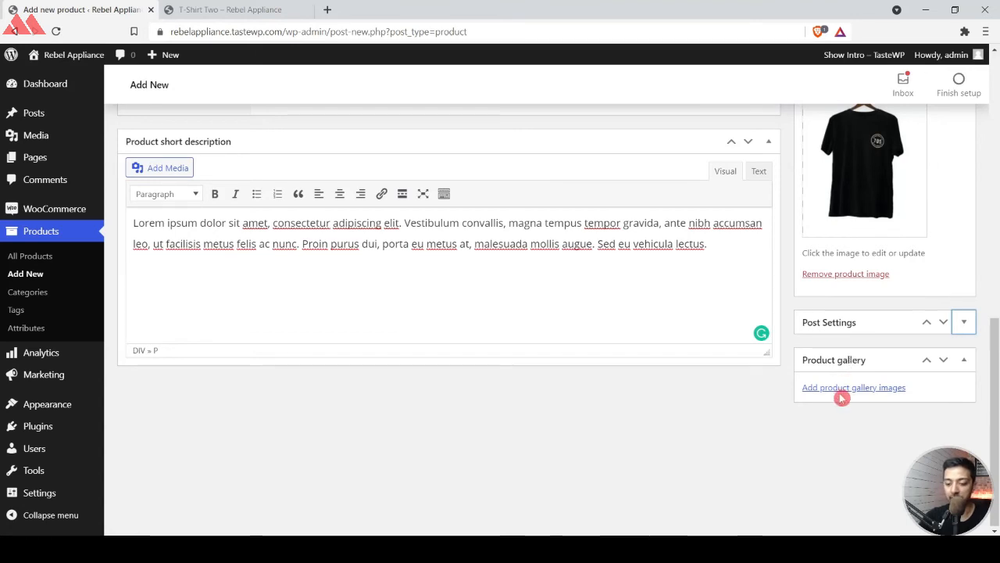
{"action": "left_click", "coordinate": [885, 389]}
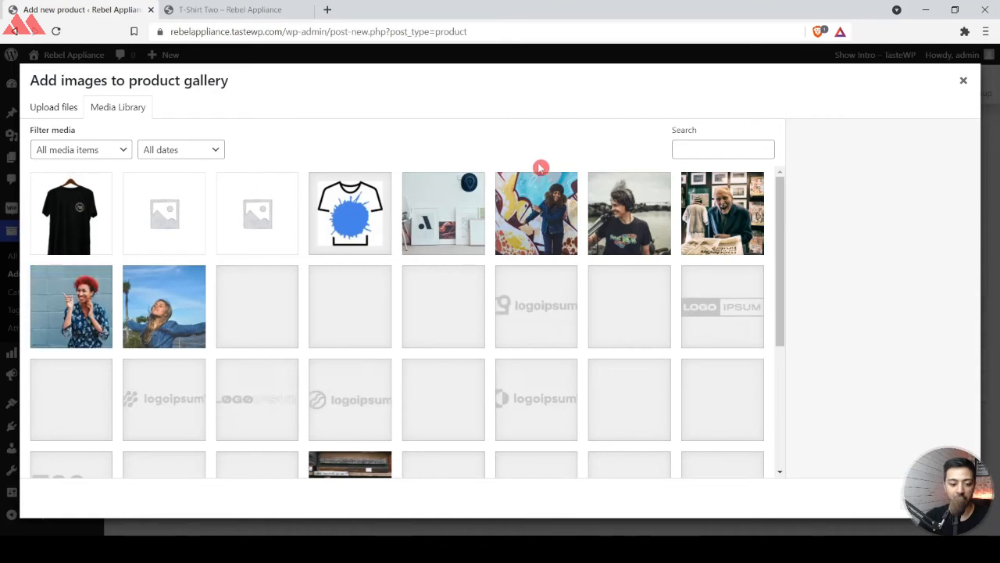
{"action": "left_click", "coordinate": [639, 211]}
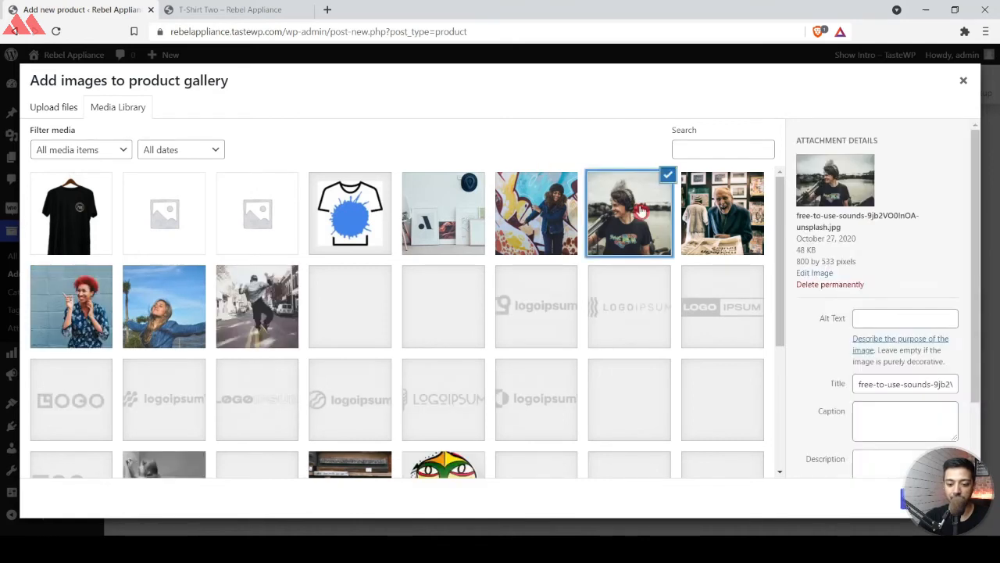
{"action": "left_click", "coordinate": [562, 211]}
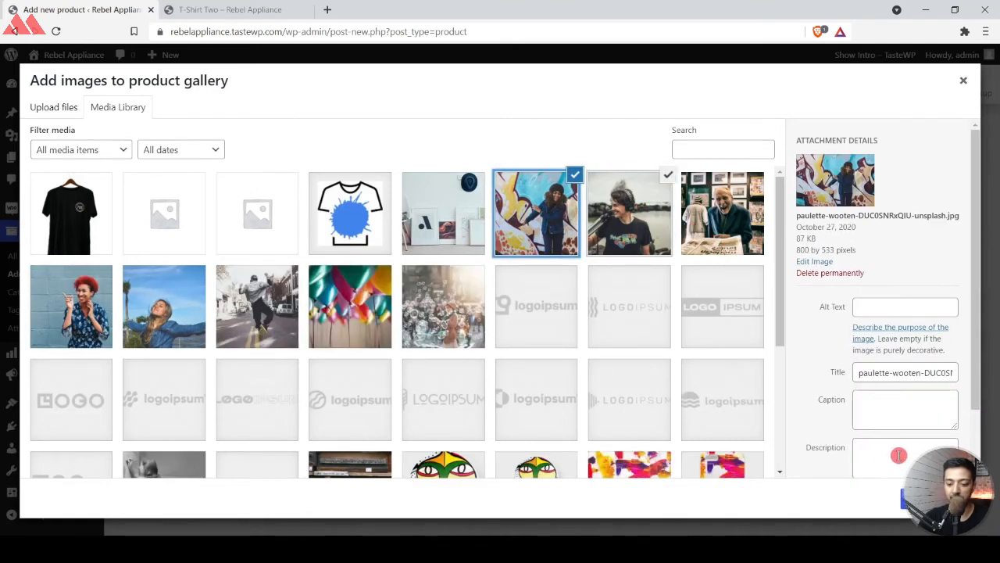
{"action": "left_click", "coordinate": [906, 500]}
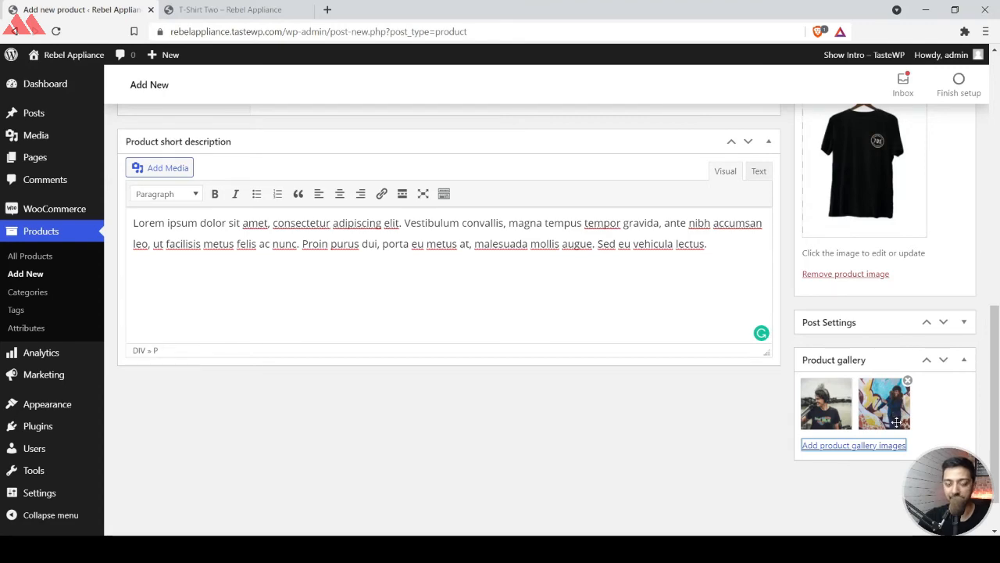
Publish the Simple Tshirt product and open its live product page in a new browser tab.
{"action": "scroll", "coordinate": [552, 346], "scroll_direction": "up", "scroll_amount": 10}
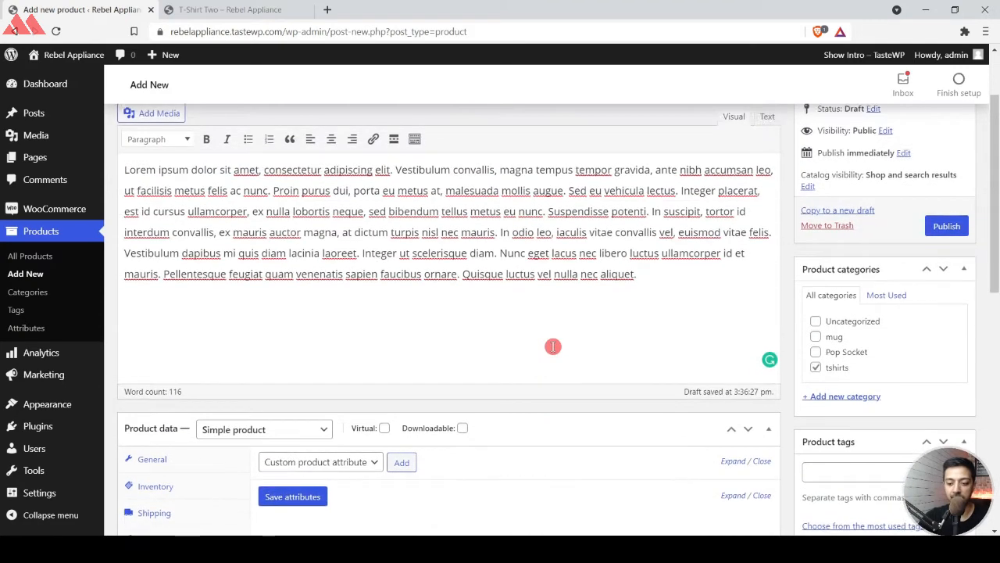
{"action": "left_click", "coordinate": [940, 242]}
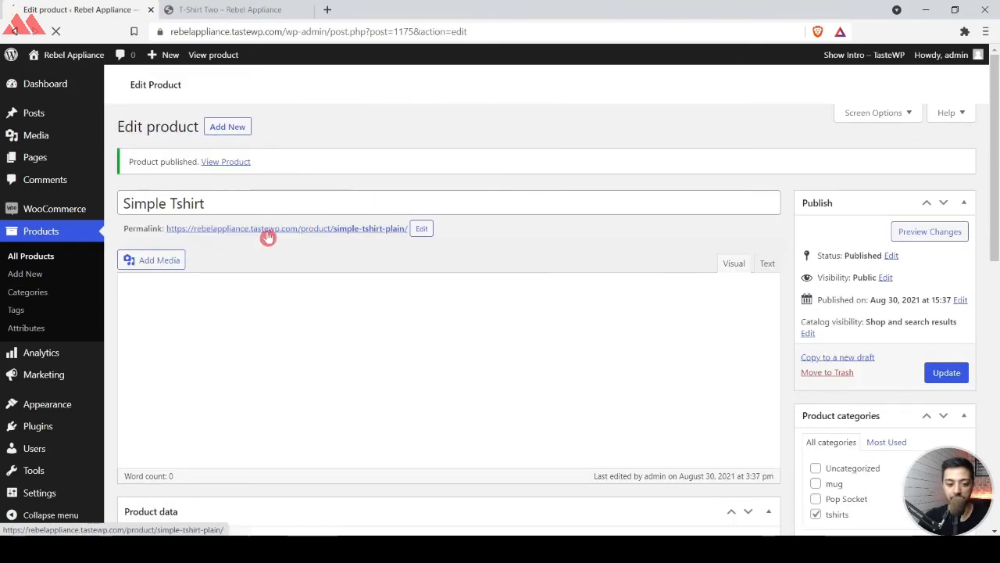
{"action": "right_click", "coordinate": [240, 162]}
{"action": "left_click", "coordinate": [297, 167]}
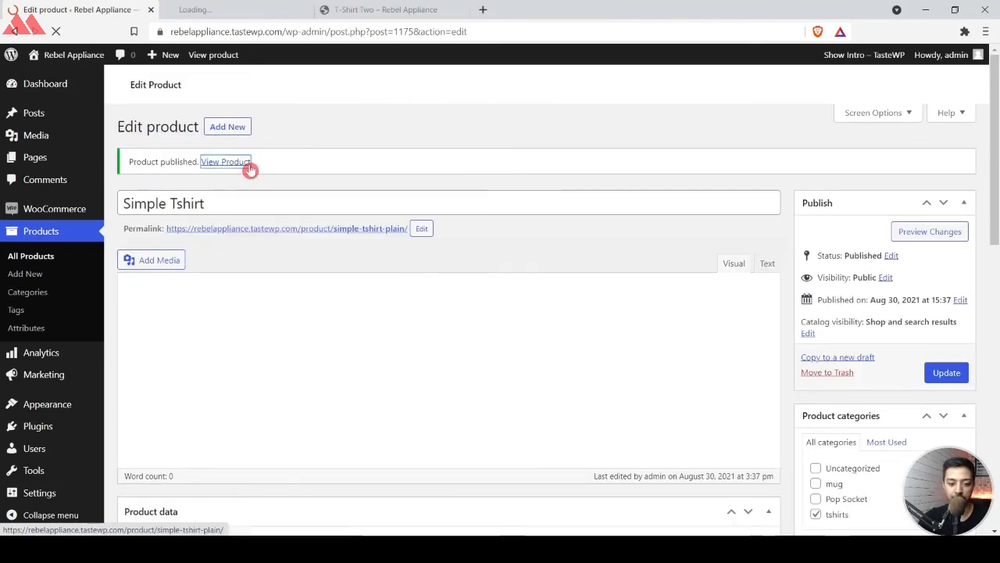
{"action": "left_click", "coordinate": [234, 10]}
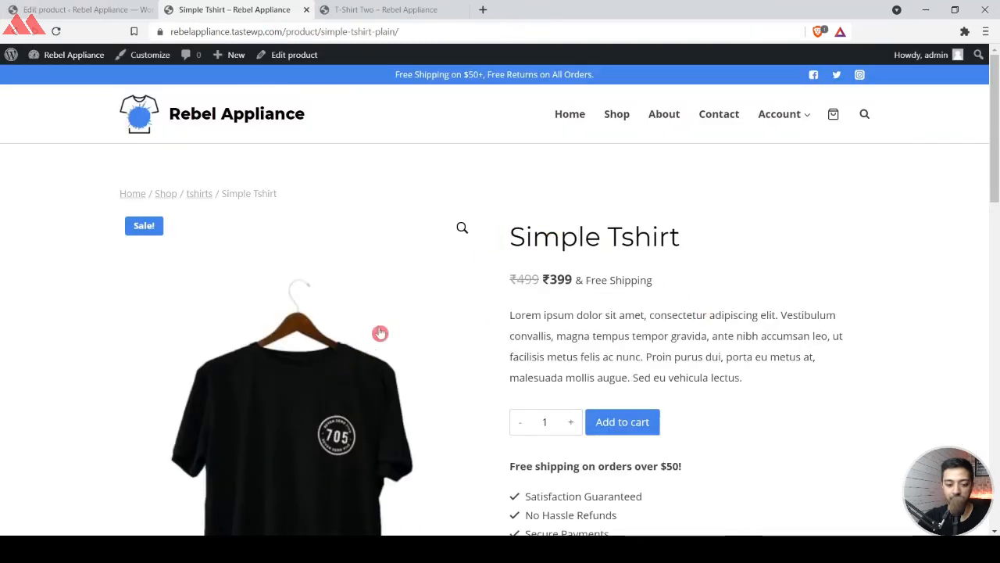
Review the live product page's title, prices, short description and category, and switch through its gallery images.
{"action": "left_click_drag", "start_coordinate": [514, 236], "coordinate": [696, 221]}
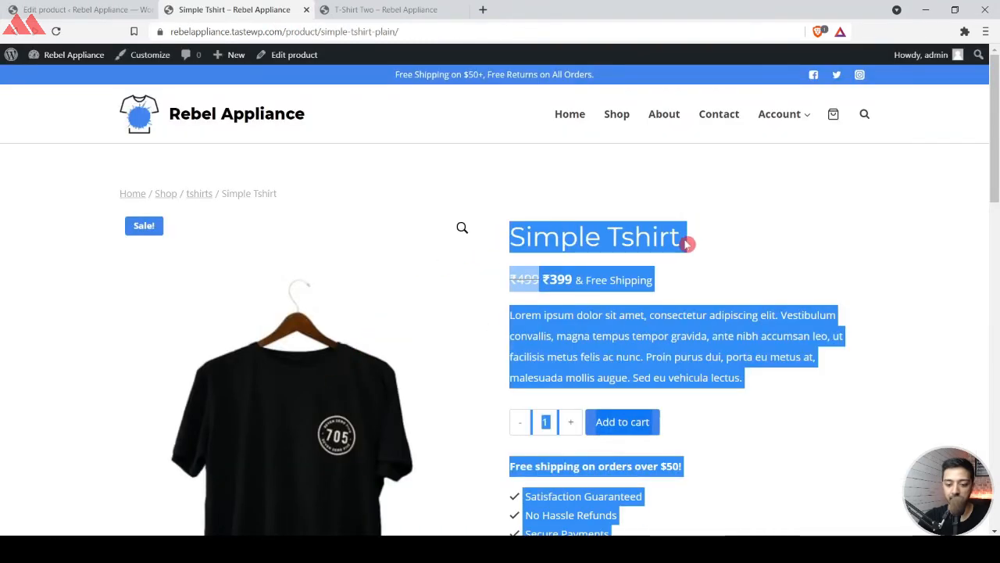
{"action": "left_click", "coordinate": [687, 244]}
{"action": "scroll", "coordinate": [625, 339], "scroll_direction": "down", "scroll_amount": 1}
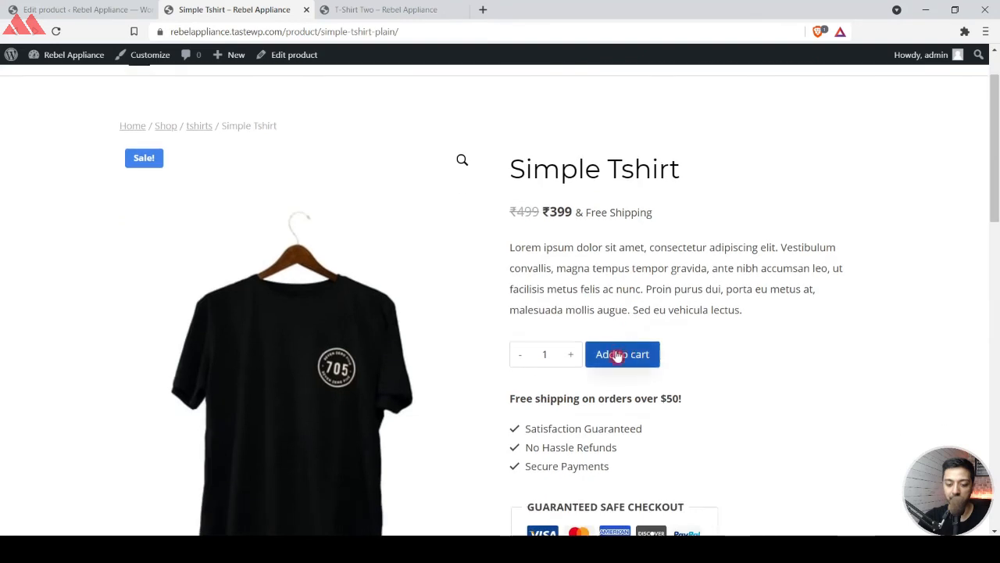
{"action": "scroll", "coordinate": [733, 362], "scroll_direction": "down", "scroll_amount": 3}
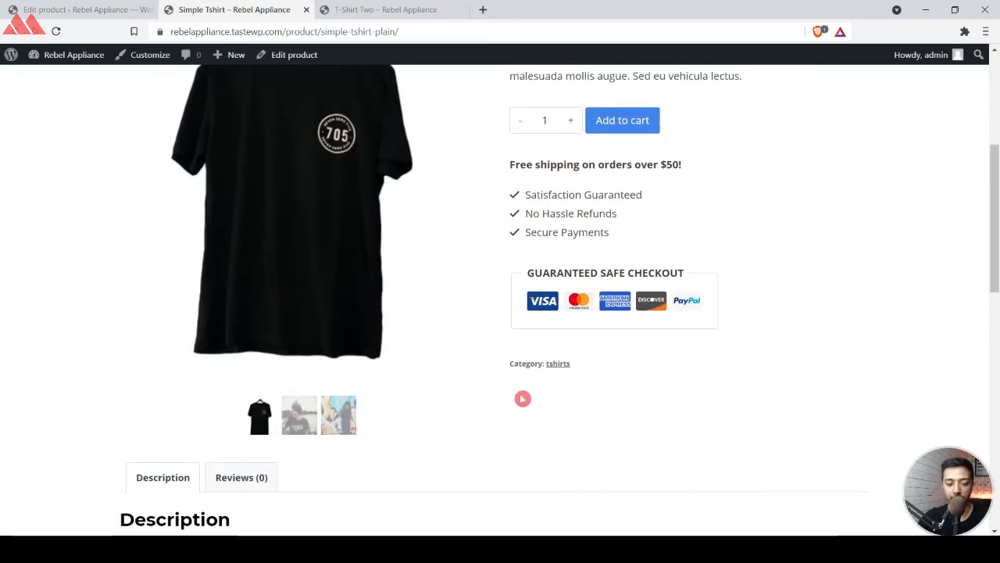
{"action": "scroll", "coordinate": [523, 398], "scroll_direction": "up", "scroll_amount": 1}
{"action": "left_click", "coordinate": [301, 461]}
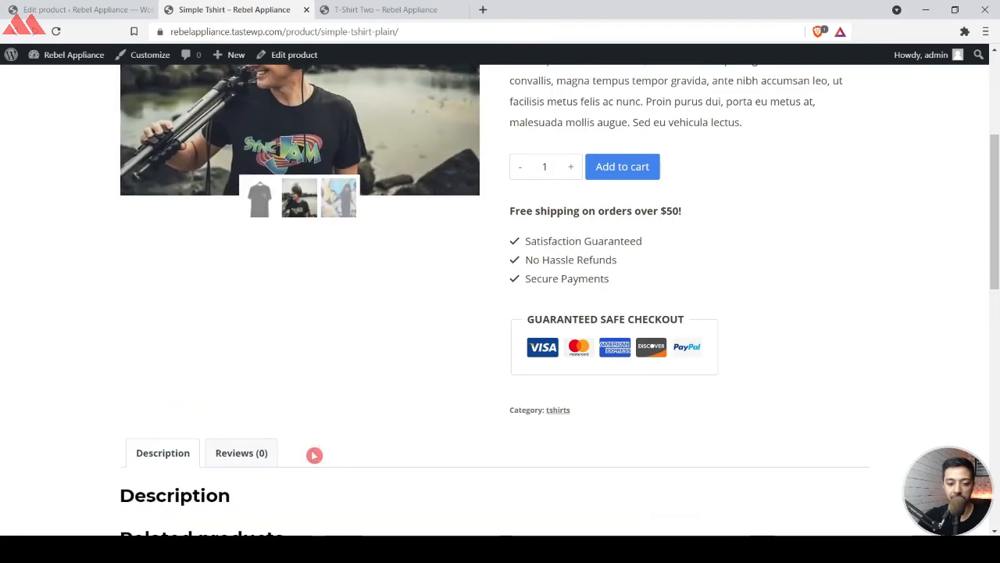
{"action": "scroll", "coordinate": [393, 391], "scroll_direction": "up", "scroll_amount": 2}
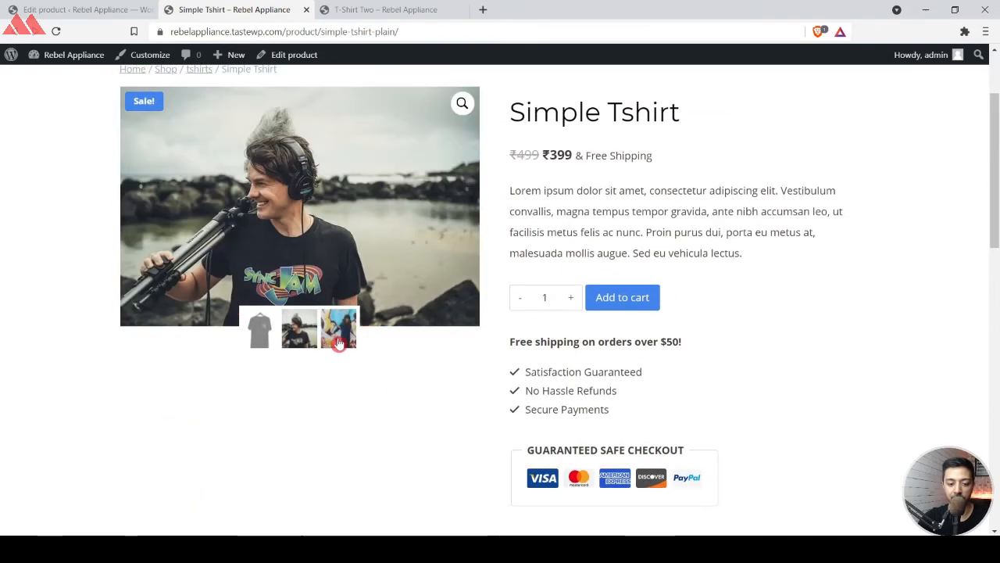
{"action": "left_click", "coordinate": [339, 342]}
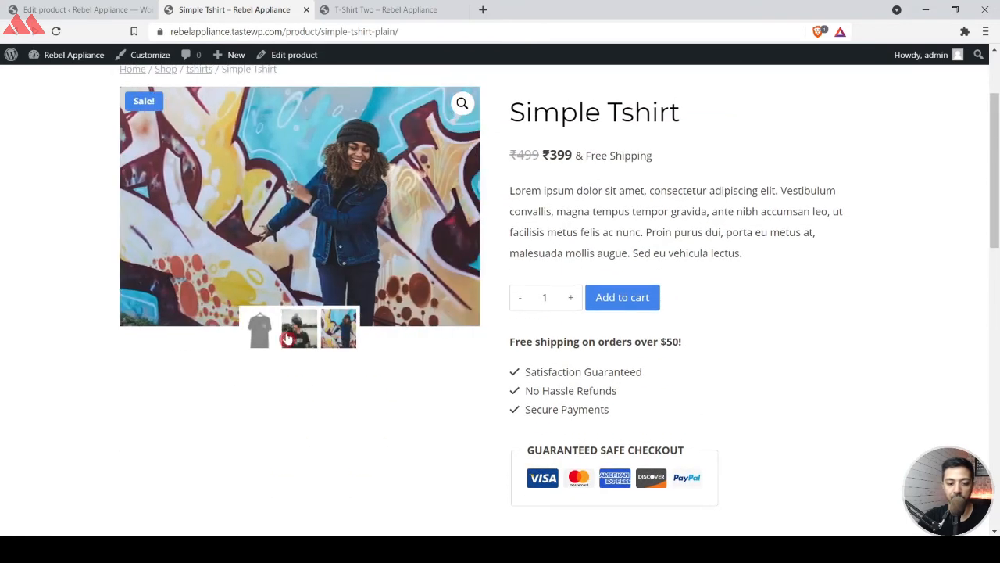
{"action": "left_click", "coordinate": [274, 336]}
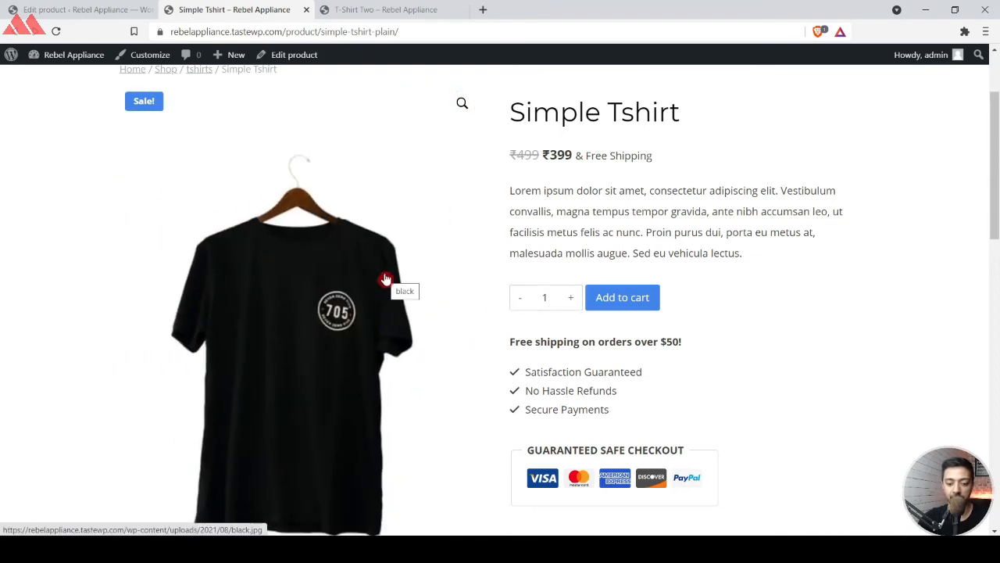
{"action": "scroll", "coordinate": [385, 280], "scroll_direction": "down", "scroll_amount": 2}
{"action": "left_click", "coordinate": [299, 448]}
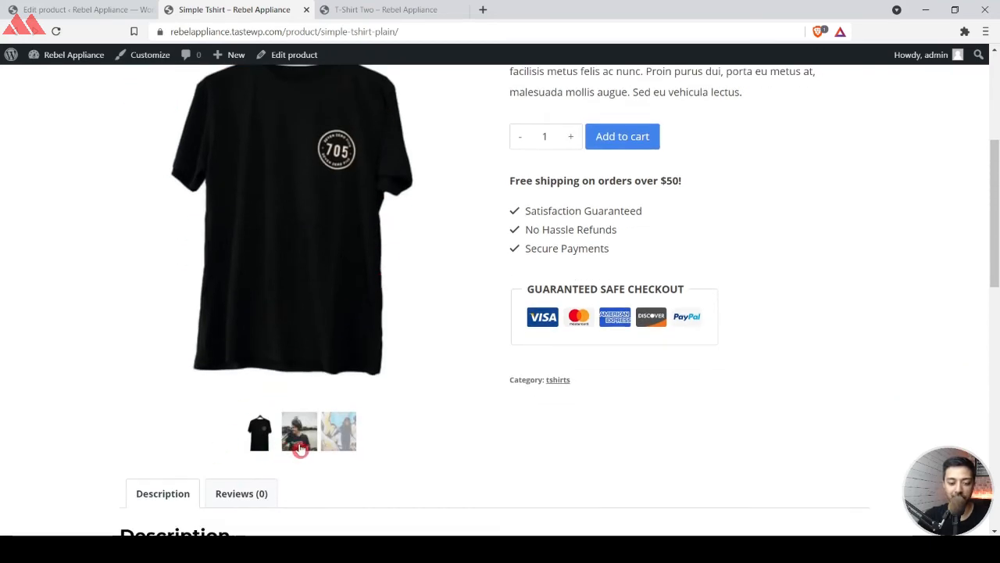
{"action": "scroll", "coordinate": [373, 192], "scroll_direction": "up", "scroll_amount": 2}
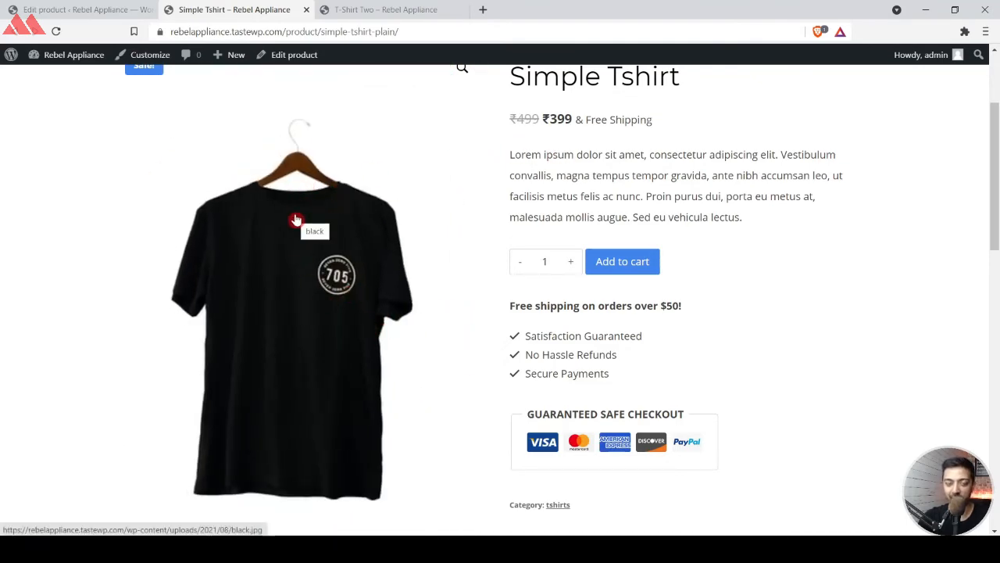
{"action": "scroll", "coordinate": [618, 208], "scroll_direction": "down", "scroll_amount": 9}
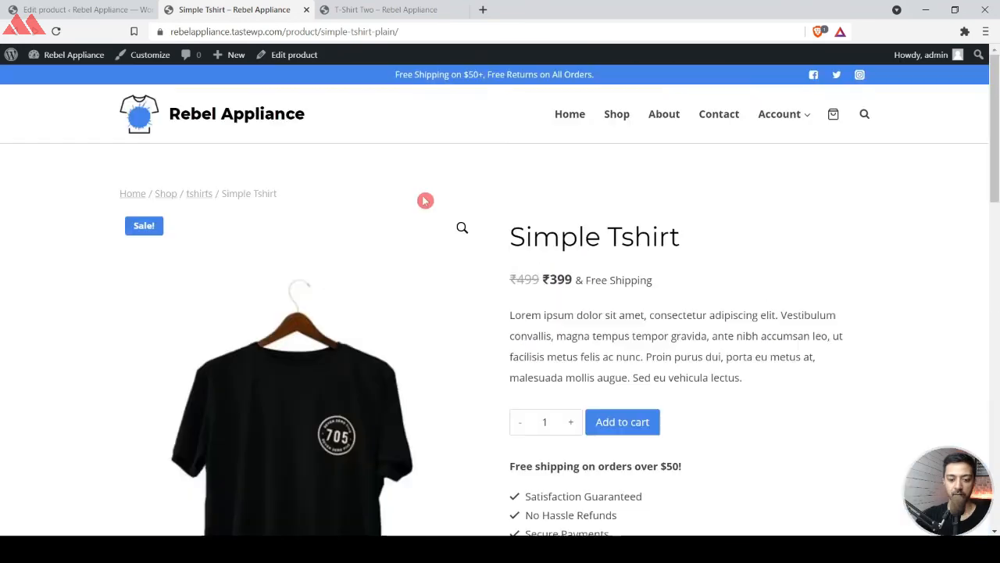
{"action": "scroll", "coordinate": [424, 201], "scroll_direction": "down", "scroll_amount": 1}
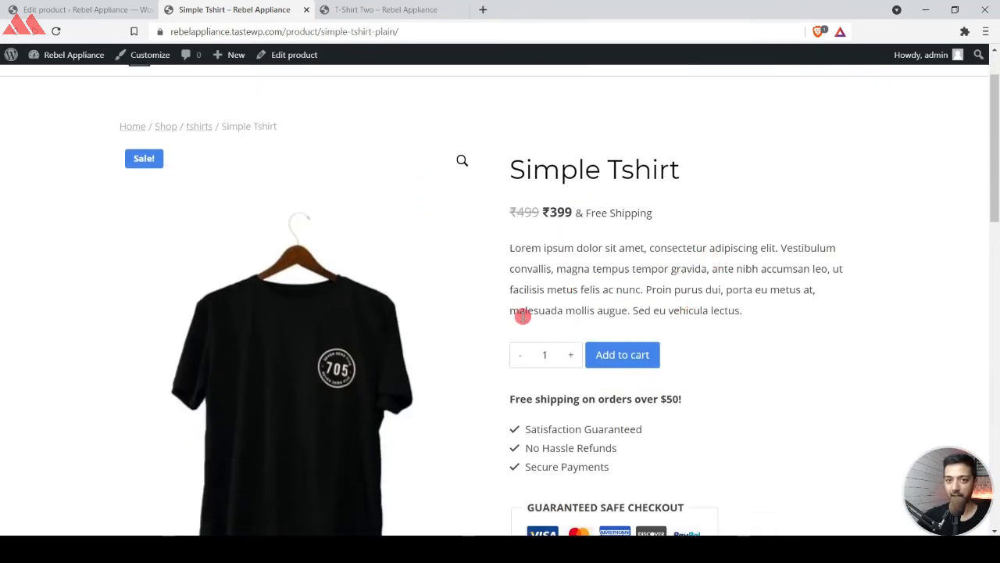
Return to the admin area and duplicate the Simple Tshirt product from the list of all products.
{"action": "left_click", "coordinate": [94, 9]}
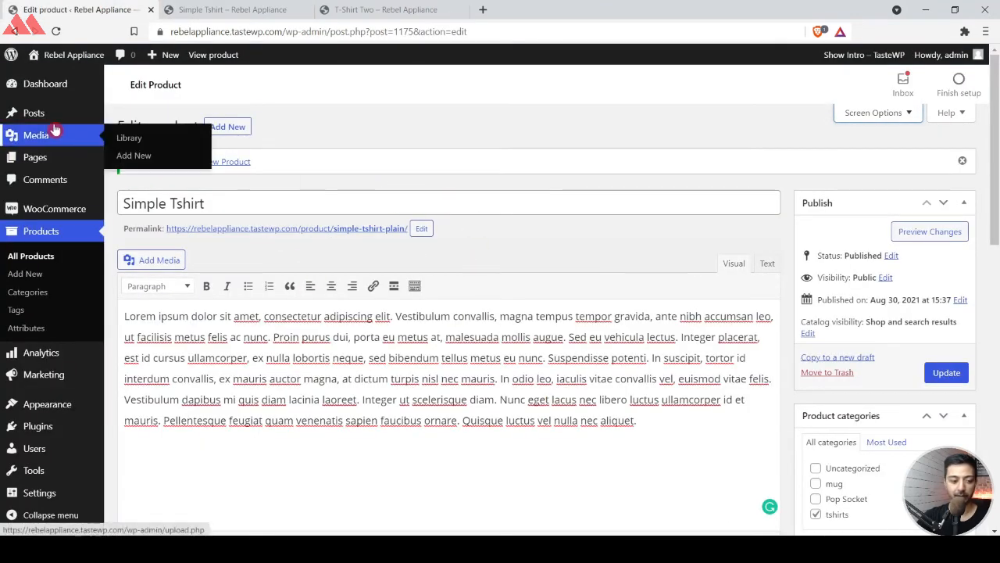
{"action": "left_click", "coordinate": [35, 256]}
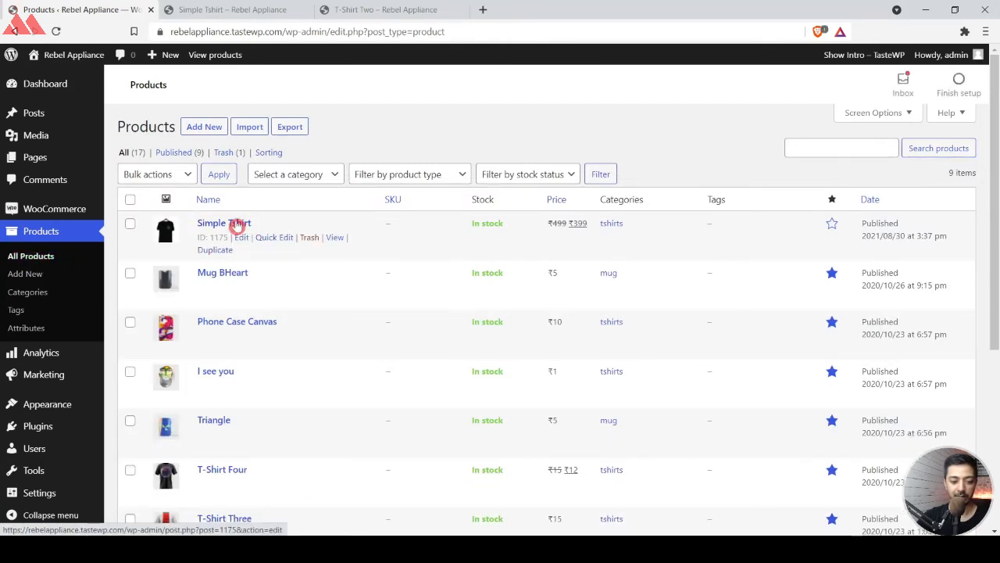
{"action": "left_click", "coordinate": [213, 252]}
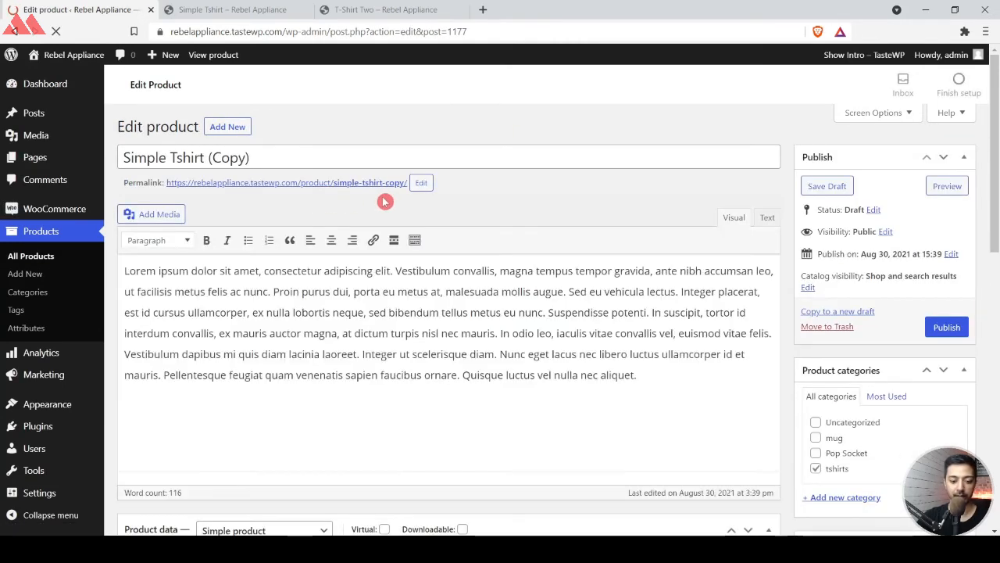
Change the duplicated product's permalink slug to simple-tshirt-var, retitle it Simple Tshirt Variable, and save the draft.
{"action": "left_click", "coordinate": [422, 188]}
{"action": "double_click", "coordinate": [399, 185]}
{"action": "type", "text": "ve"}
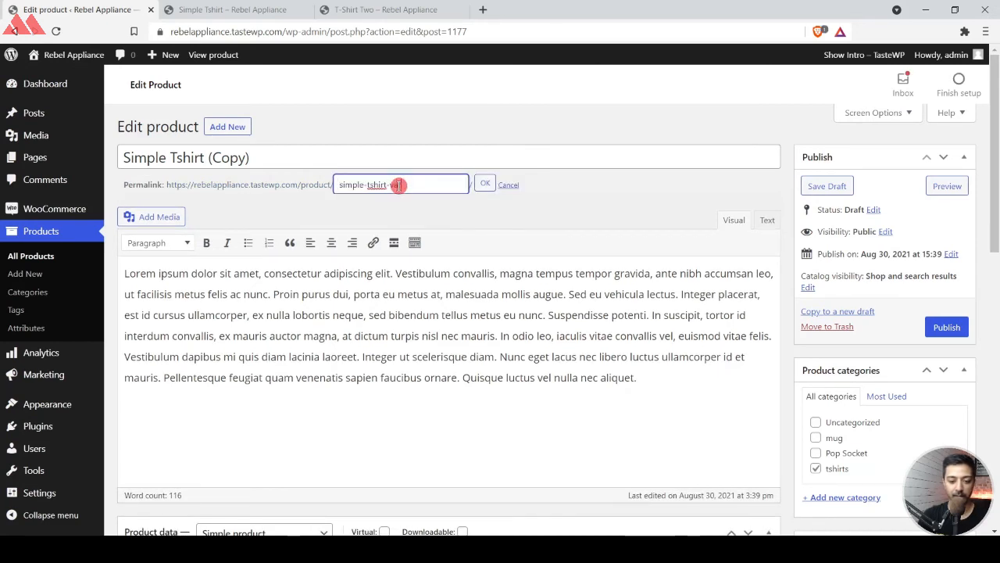
{"action": "type", "text": "r"}
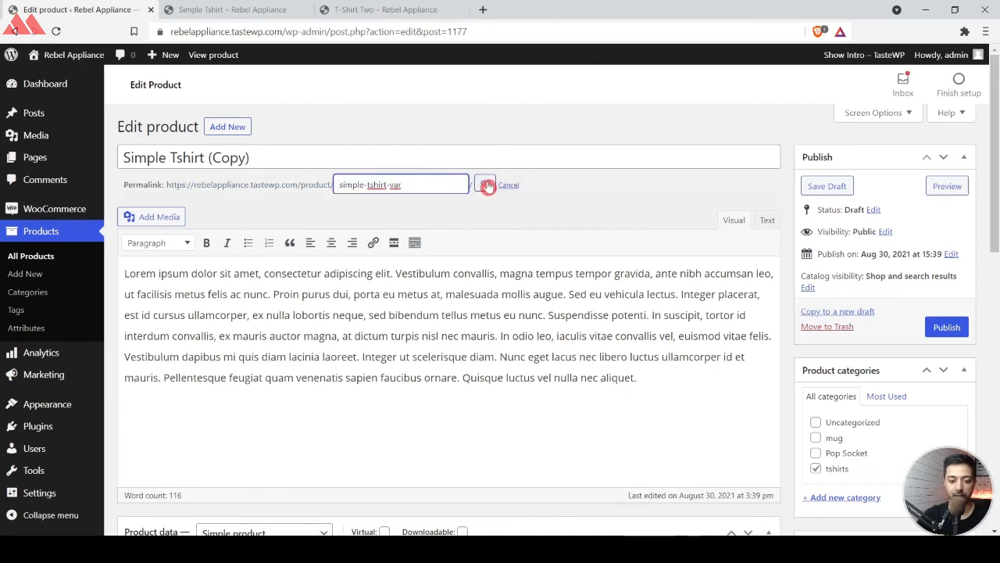
{"action": "left_click", "coordinate": [386, 157]}
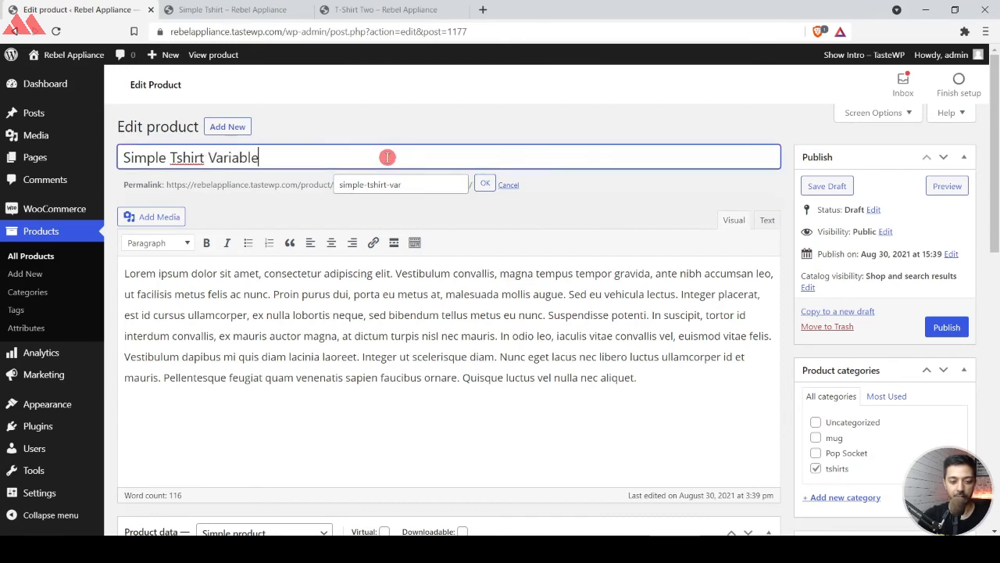
{"action": "left_click", "coordinate": [486, 184]}
{"action": "left_click", "coordinate": [816, 188]}
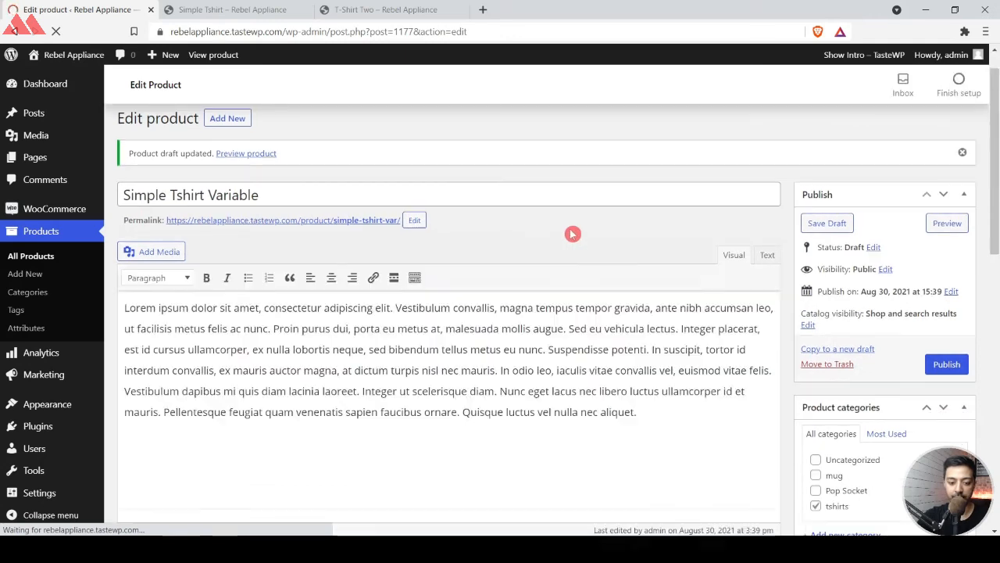
Remove both images from the product gallery.
{"action": "scroll", "coordinate": [573, 234], "scroll_direction": "down", "scroll_amount": 10}
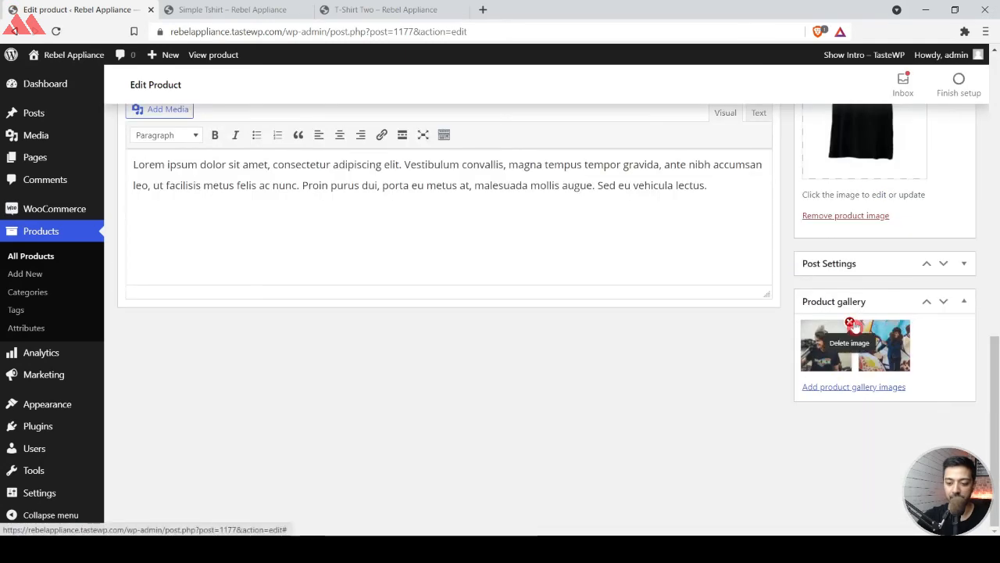
{"action": "left_click", "coordinate": [850, 327]}
{"action": "left_click", "coordinate": [850, 327]}
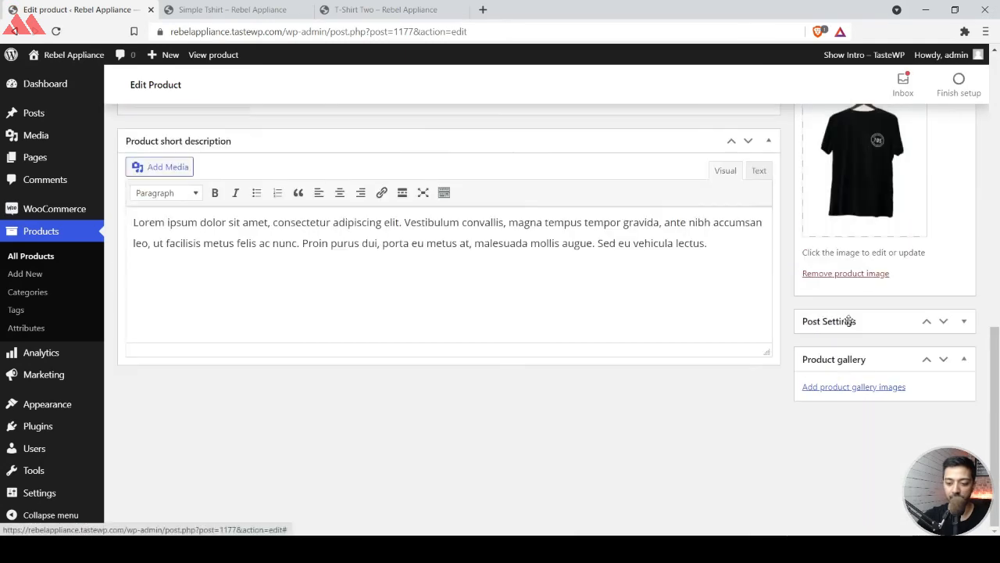
Change the product type to Variable product in the product data.
{"action": "scroll", "coordinate": [558, 295], "scroll_direction": "up", "scroll_amount": 5}
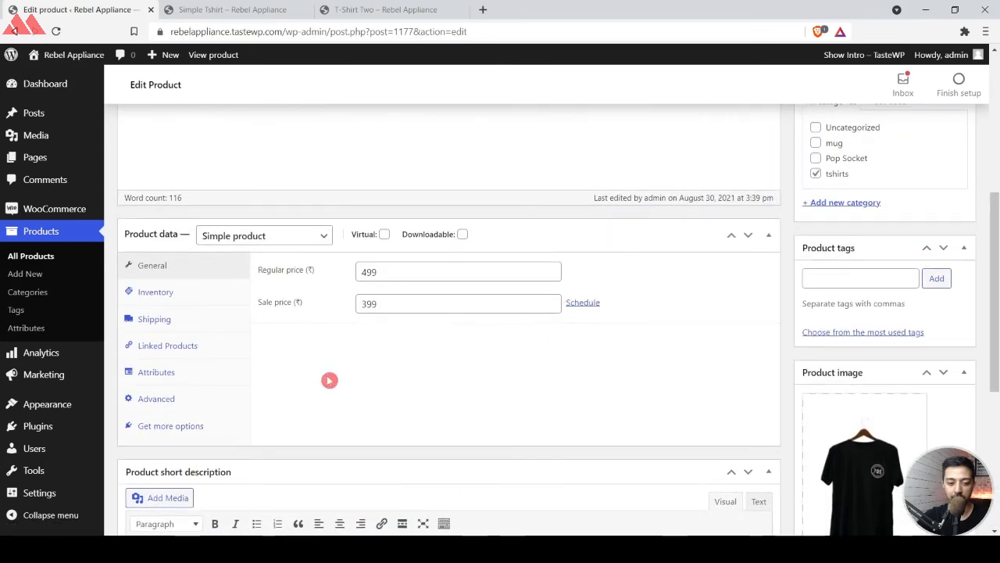
{"action": "left_click", "coordinate": [315, 237]}
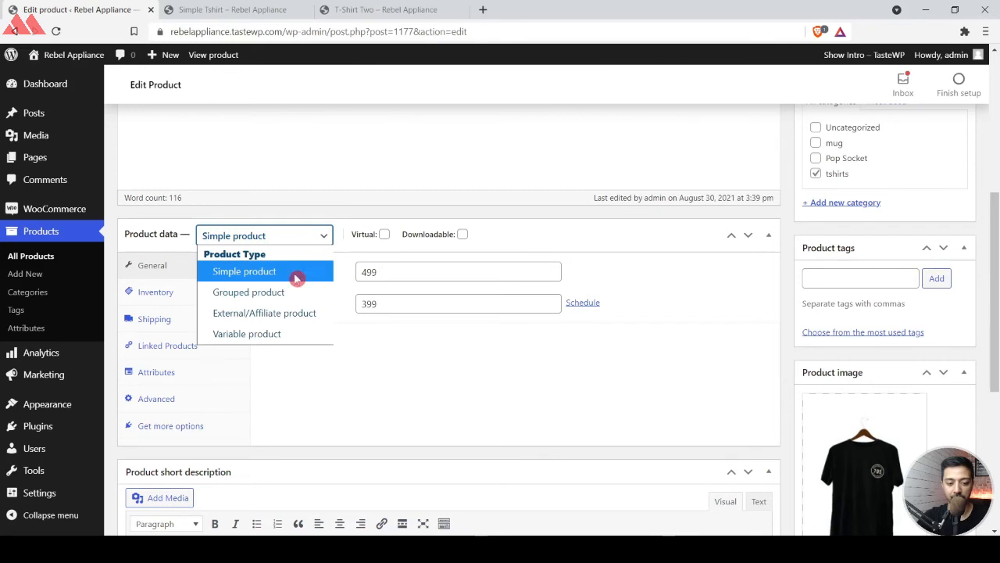
{"action": "left_click", "coordinate": [269, 336]}
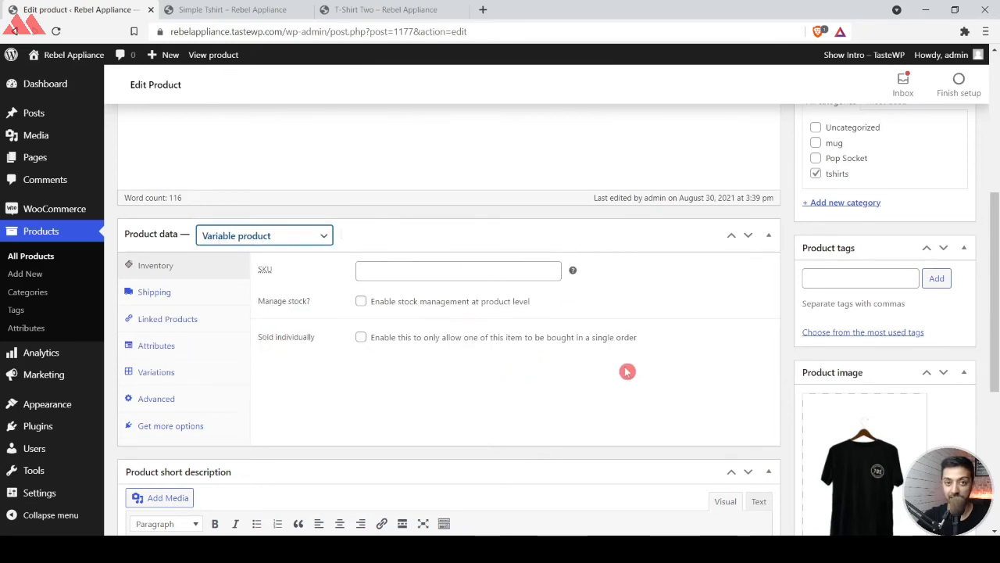
{"action": "scroll", "coordinate": [410, 270], "scroll_direction": "up", "scroll_amount": 2}
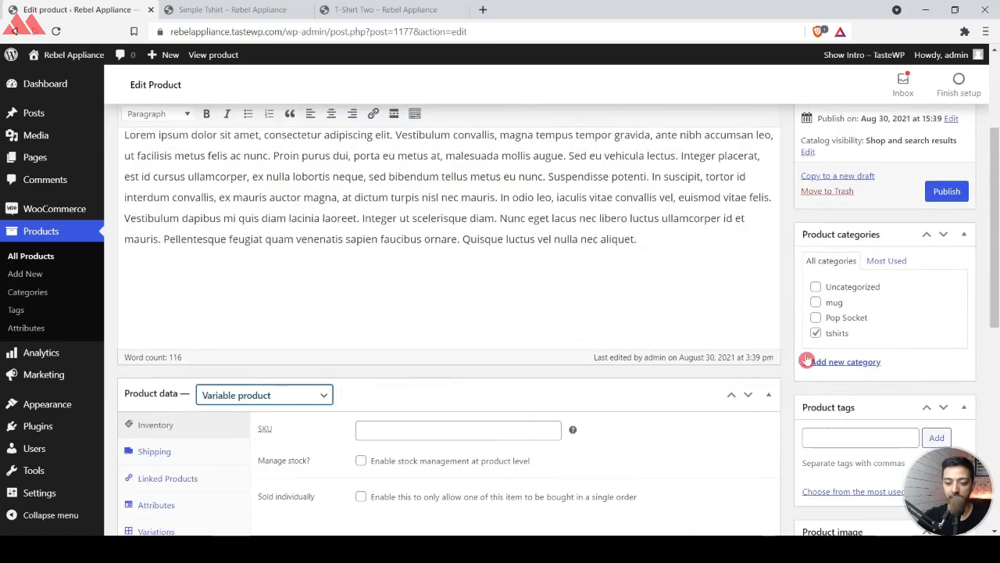
{"action": "scroll", "coordinate": [835, 336], "scroll_direction": "down", "scroll_amount": 4}
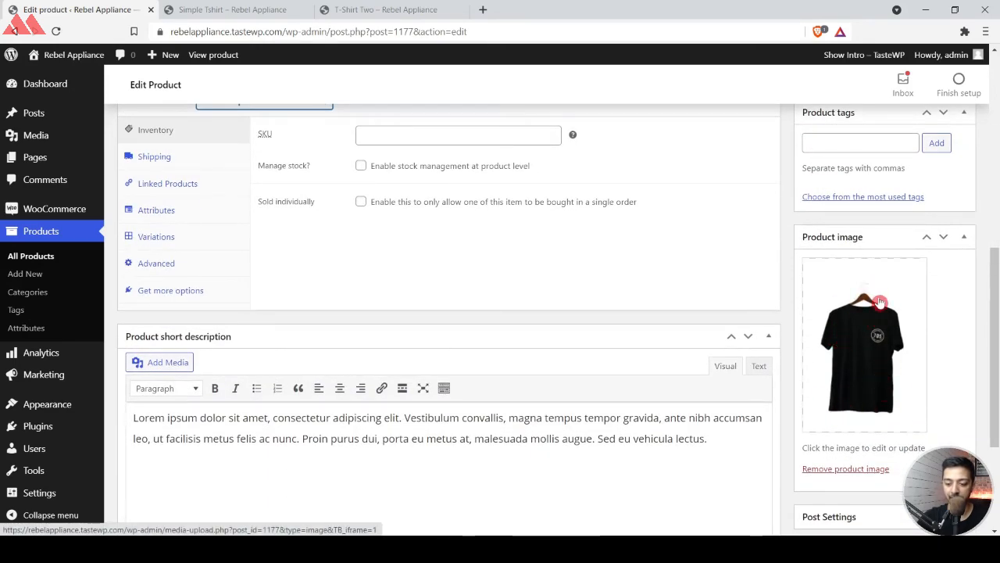
{"action": "scroll", "coordinate": [880, 301], "scroll_direction": "up", "scroll_amount": 2}
{"action": "scroll", "coordinate": [391, 277], "scroll_direction": "down", "scroll_amount": 4}
{"action": "scroll", "coordinate": [375, 289], "scroll_direction": "up", "scroll_amount": 8}
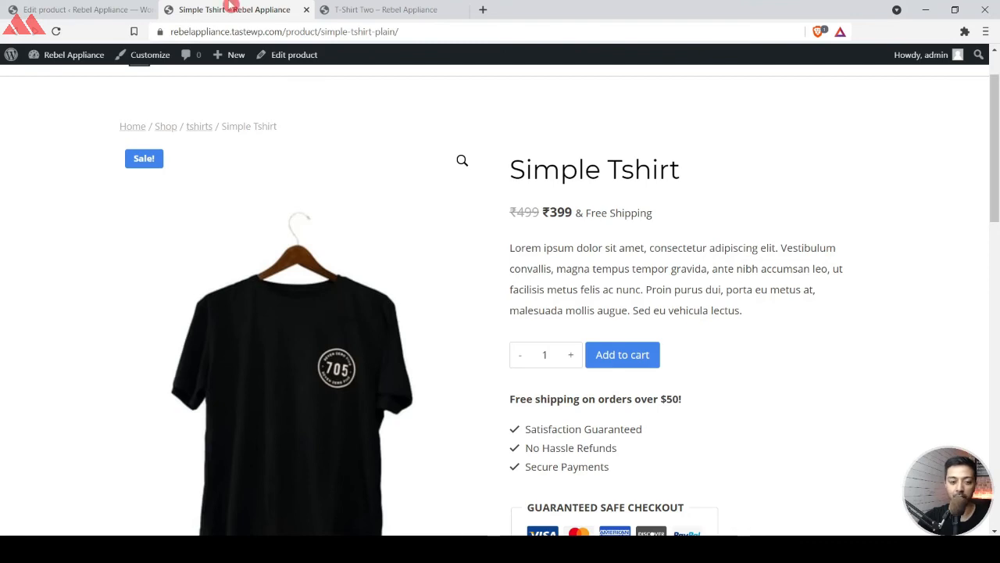
{"action": "left_click", "coordinate": [118, 9]}
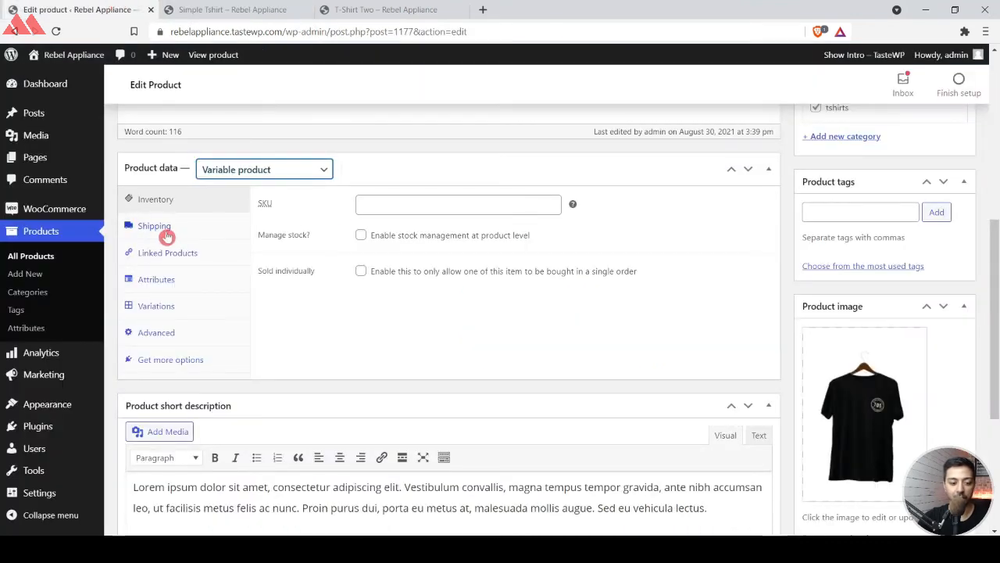
Add a custom product attribute named Size and enable it for variations.
{"action": "left_click", "coordinate": [152, 287]}
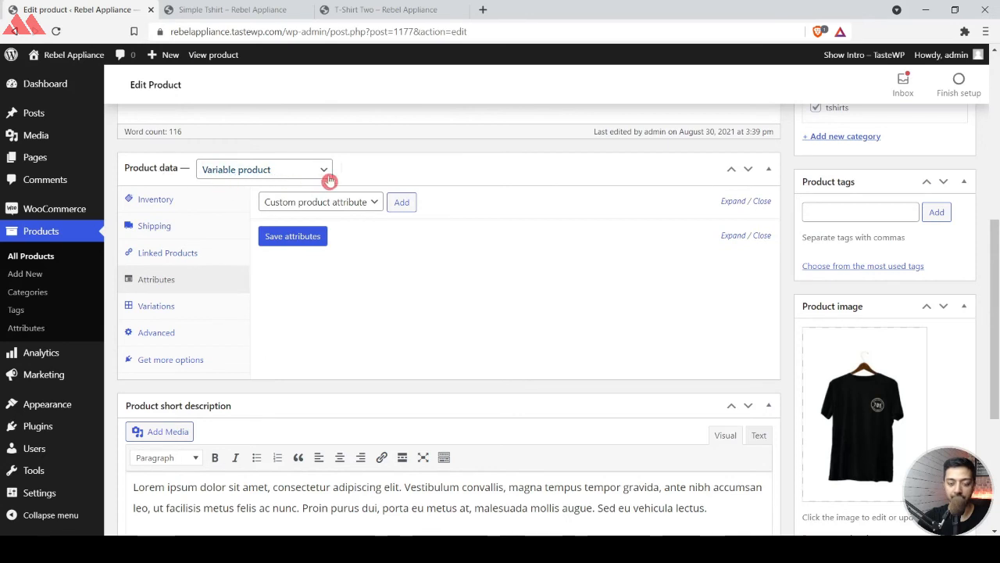
{"action": "left_click", "coordinate": [283, 205]}
{"action": "left_click", "coordinate": [398, 202]}
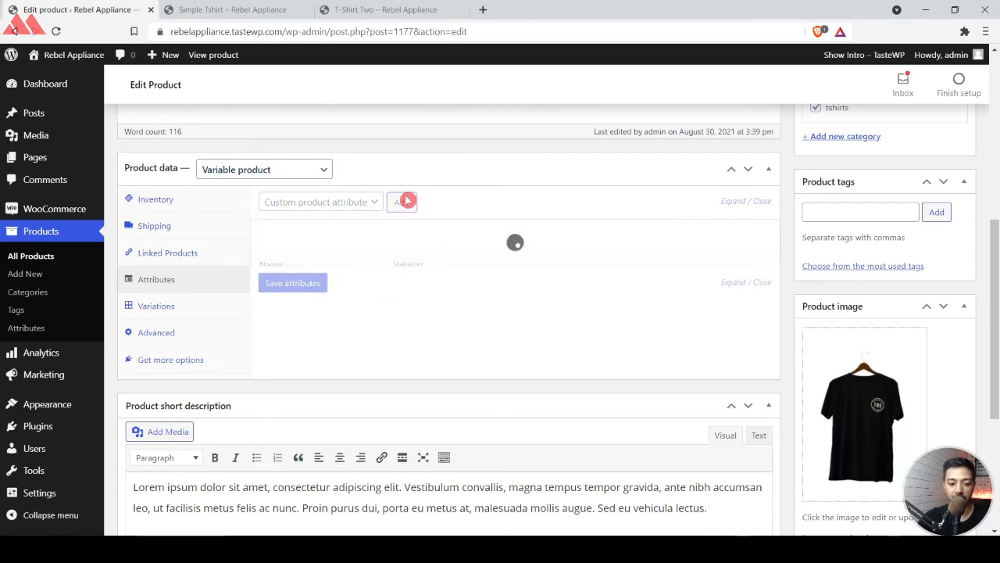
{"action": "left_click", "coordinate": [309, 281]}
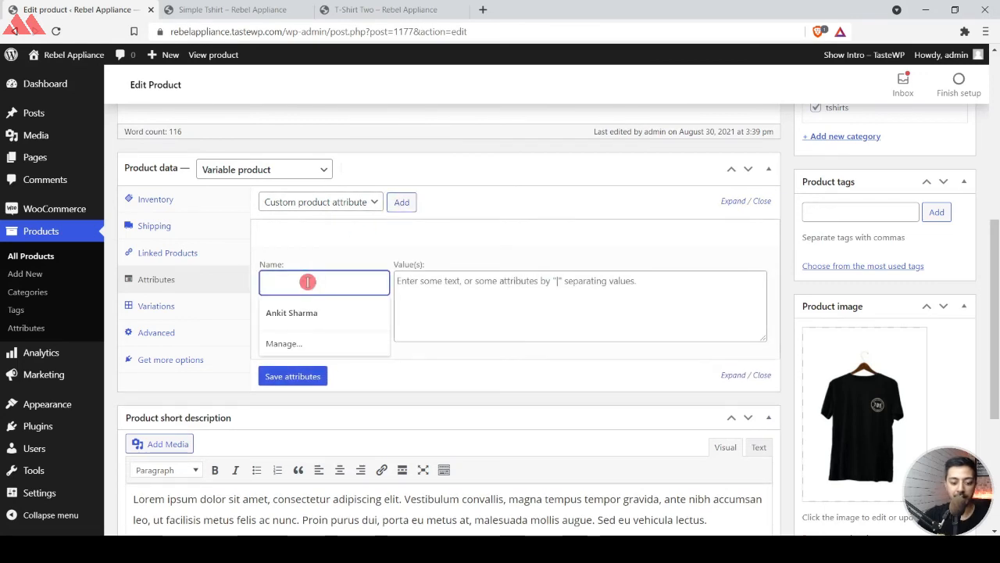
{"action": "type", "text": "Size"}
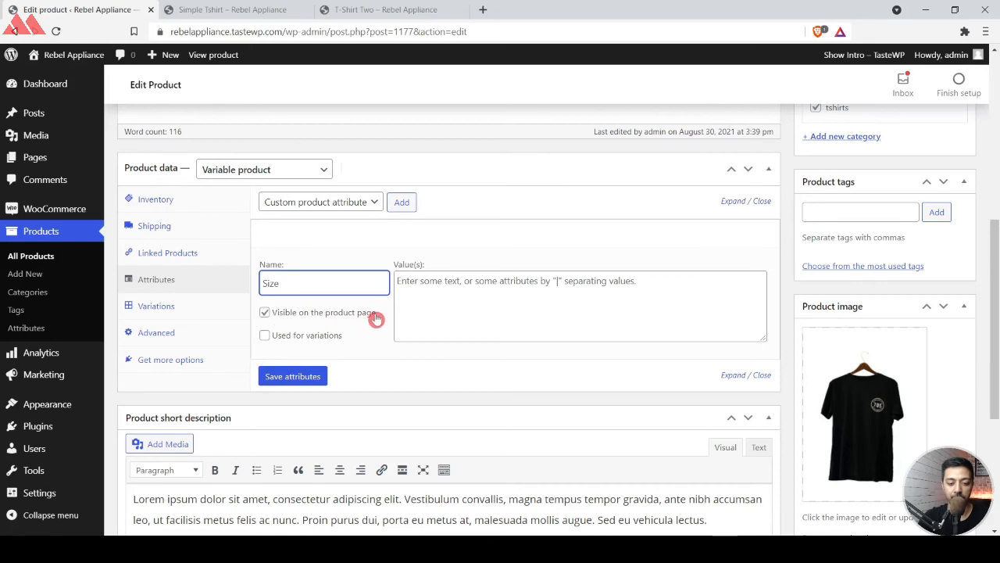
{"action": "left_click", "coordinate": [288, 338]}
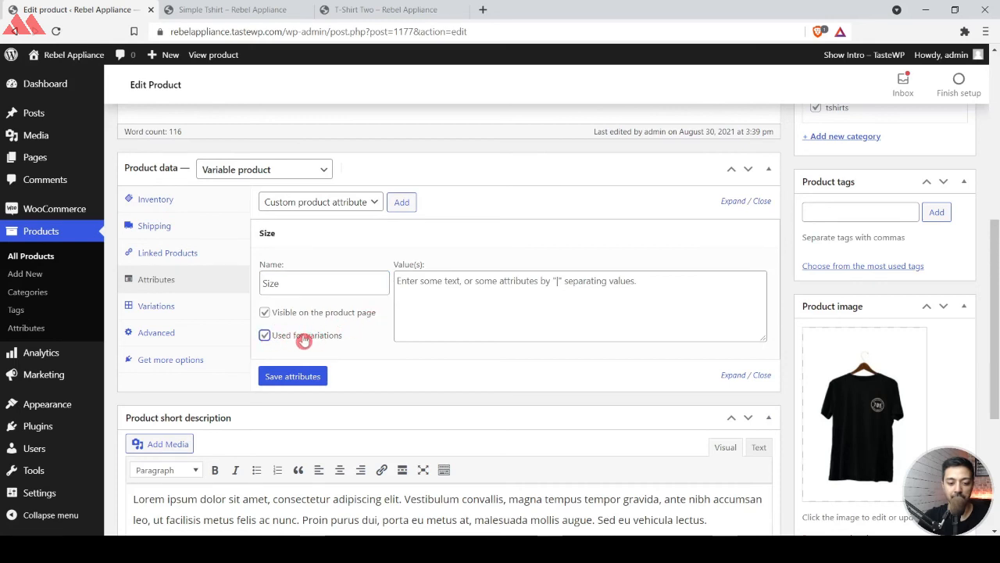
Enter SMALL | MEDIUM | LARGE | X-LARGE as the Size attribute's values and save the attributes.
{"action": "left_click", "coordinate": [435, 307]}
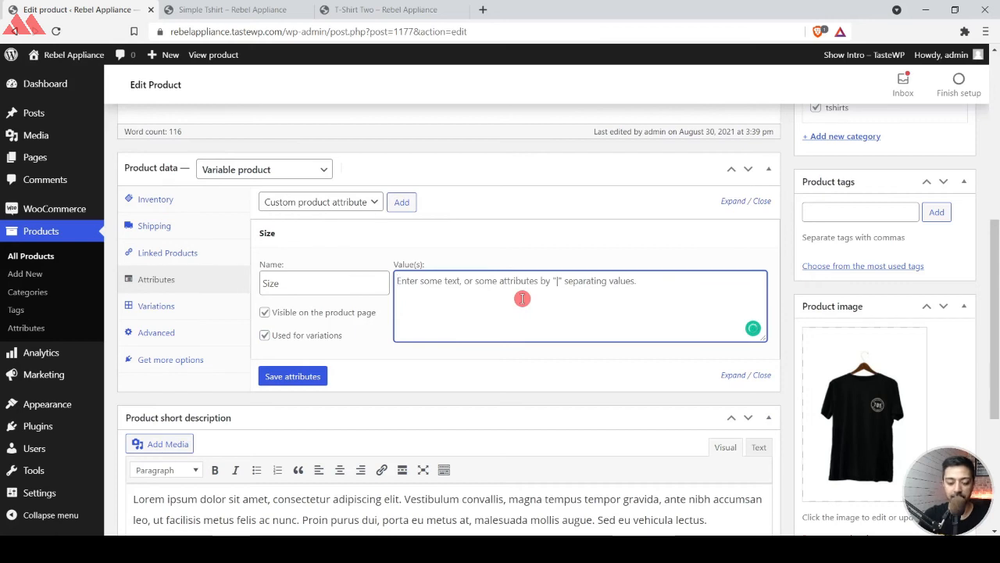
{"action": "type", "text": "SMALL | MEDIUM | LARGE | X-LARGE"}
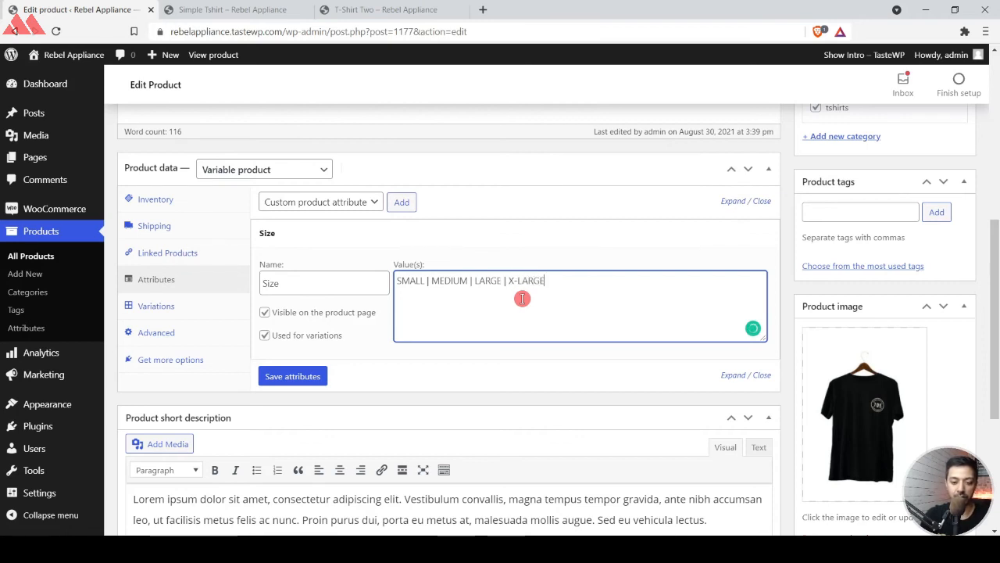
{"action": "left_click", "coordinate": [291, 382]}
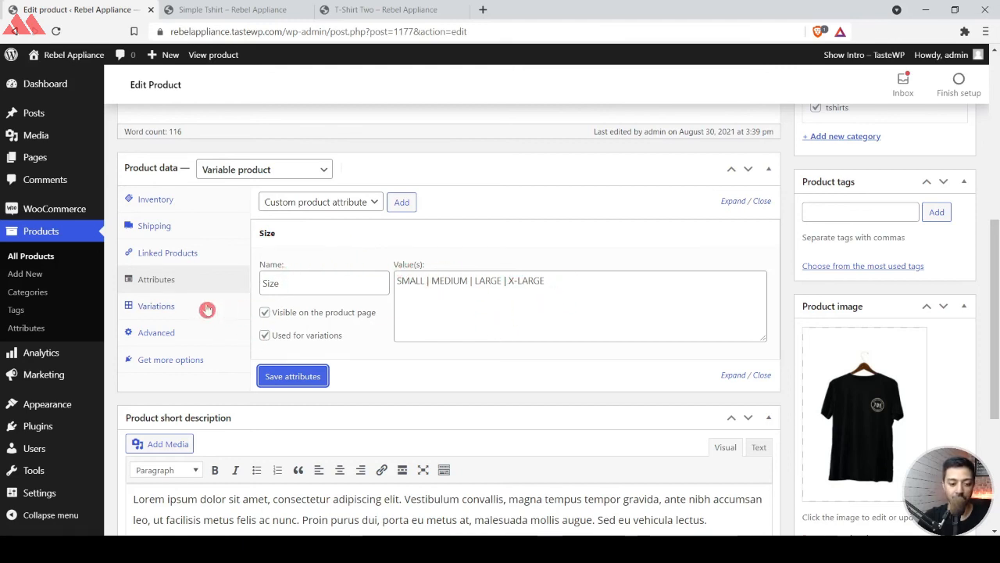
Create variations from all attributes of the product and confirm linking them.
{"action": "left_click", "coordinate": [166, 306]}
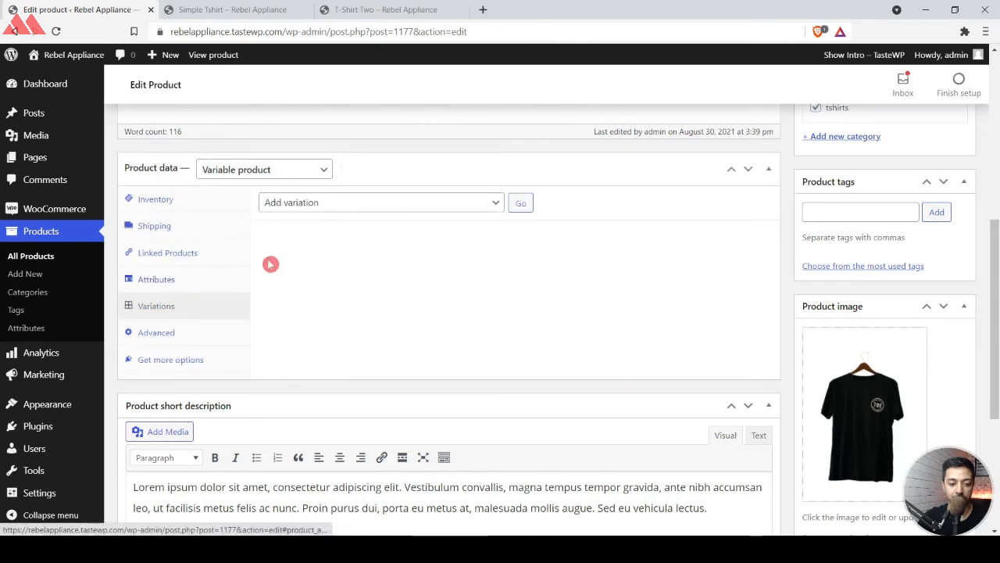
{"action": "left_click", "coordinate": [406, 208]}
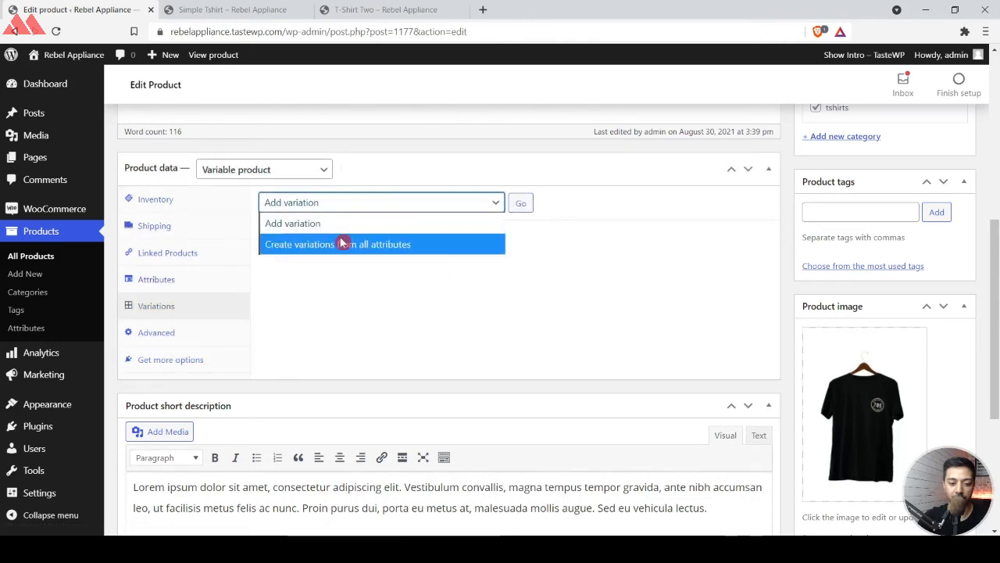
{"action": "left_click", "coordinate": [391, 249]}
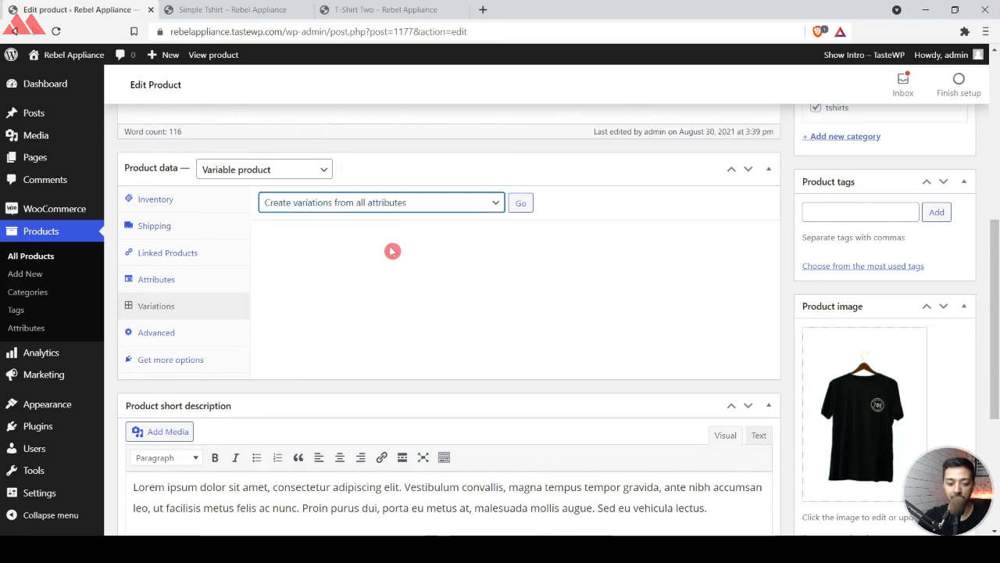
{"action": "left_click", "coordinate": [522, 203]}
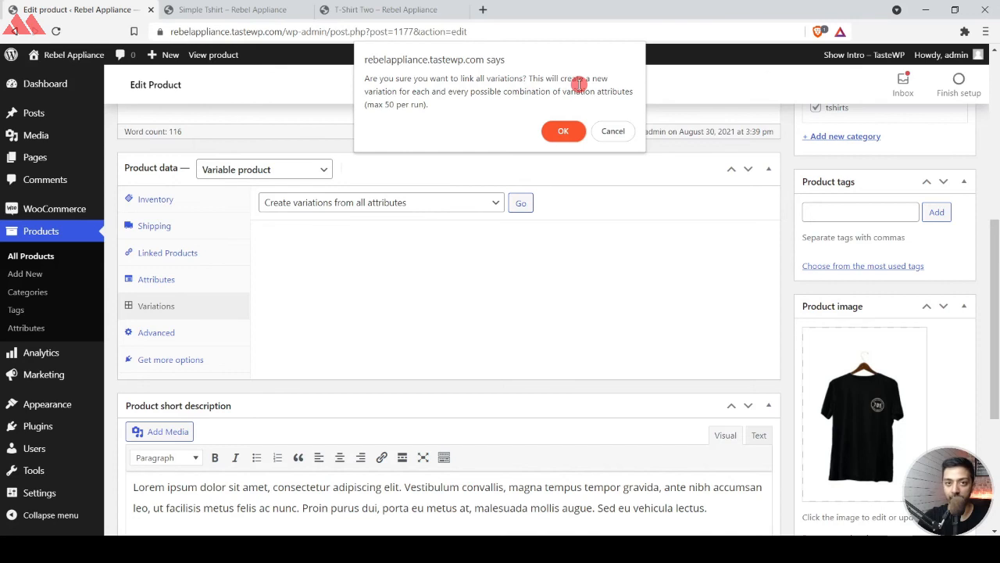
{"action": "left_click", "coordinate": [559, 130]}
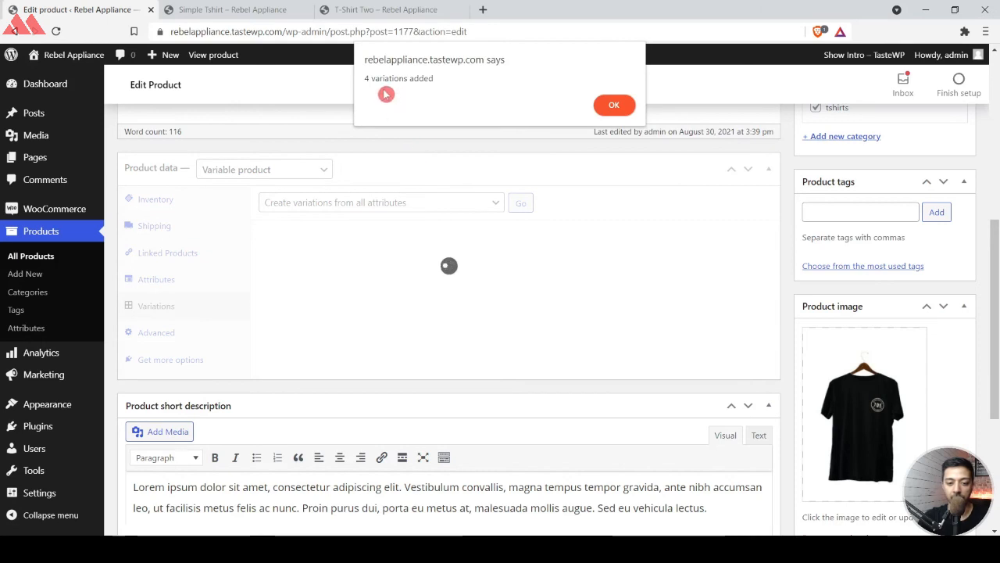
{"action": "left_click", "coordinate": [611, 105]}
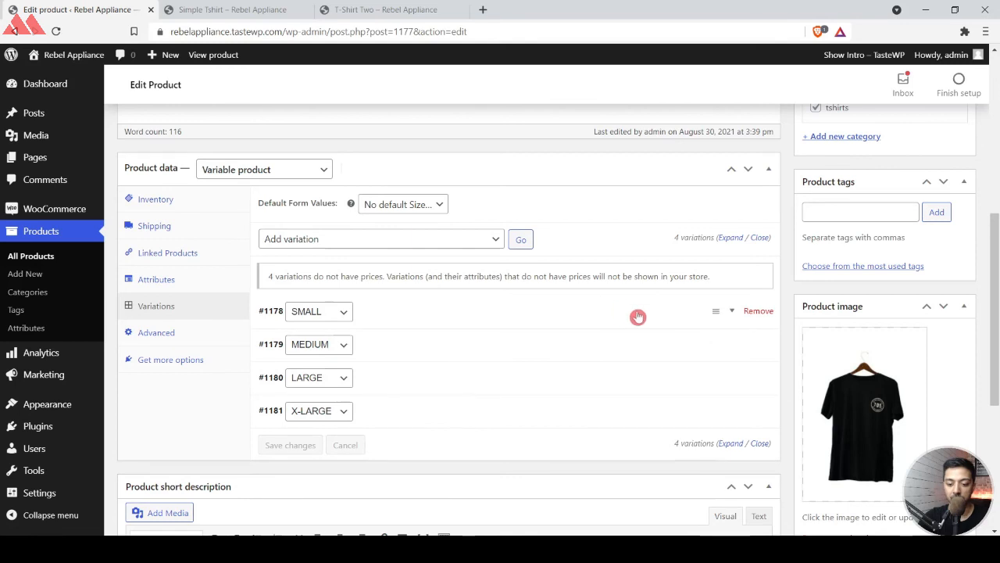
Upload white.jpg and set it as the SMALL variation's image.
{"action": "left_click", "coordinate": [735, 313]}
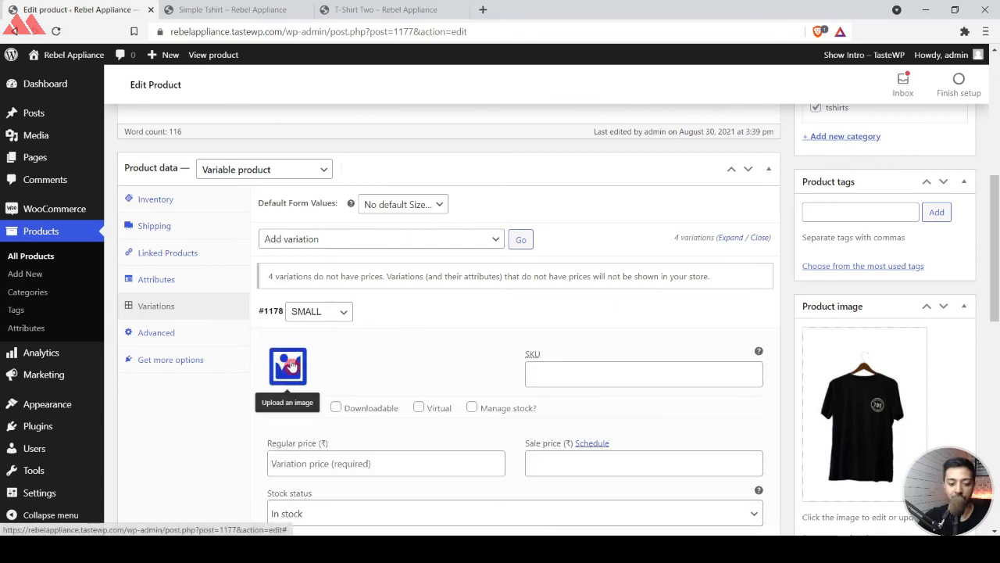
{"action": "left_click", "coordinate": [290, 365]}
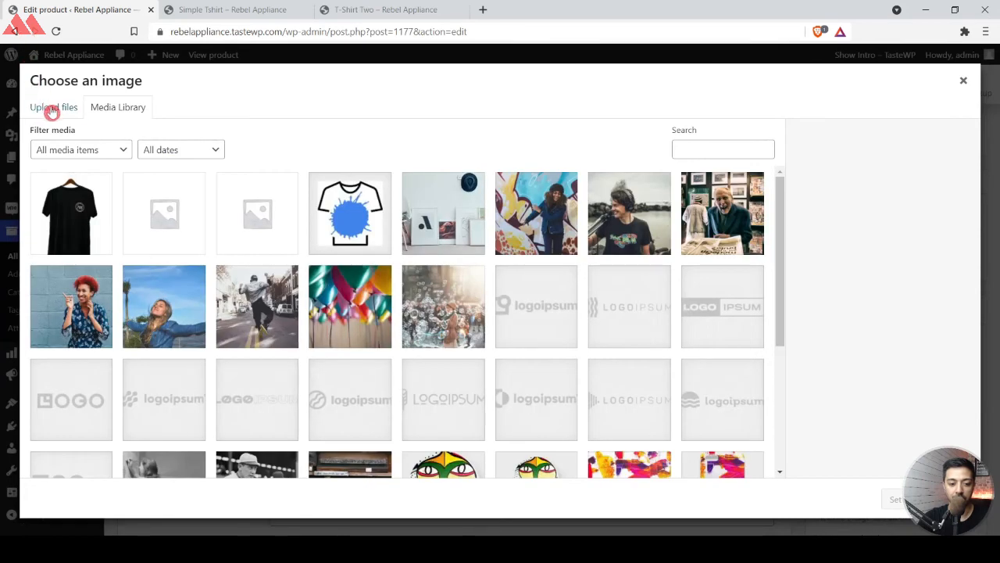
{"action": "left_click", "coordinate": [50, 110]}
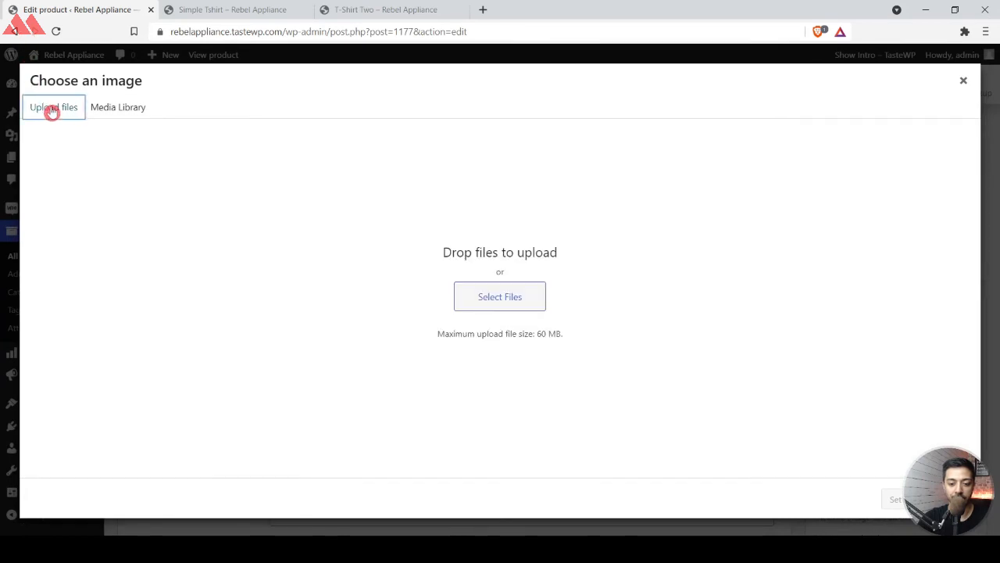
{"action": "left_click", "coordinate": [484, 297]}
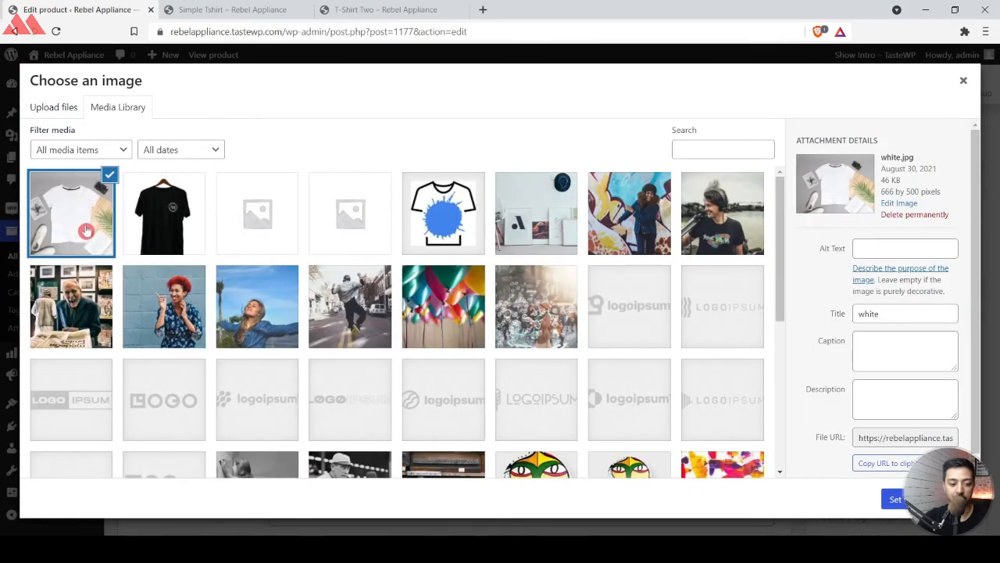
{"action": "left_click", "coordinate": [894, 499]}
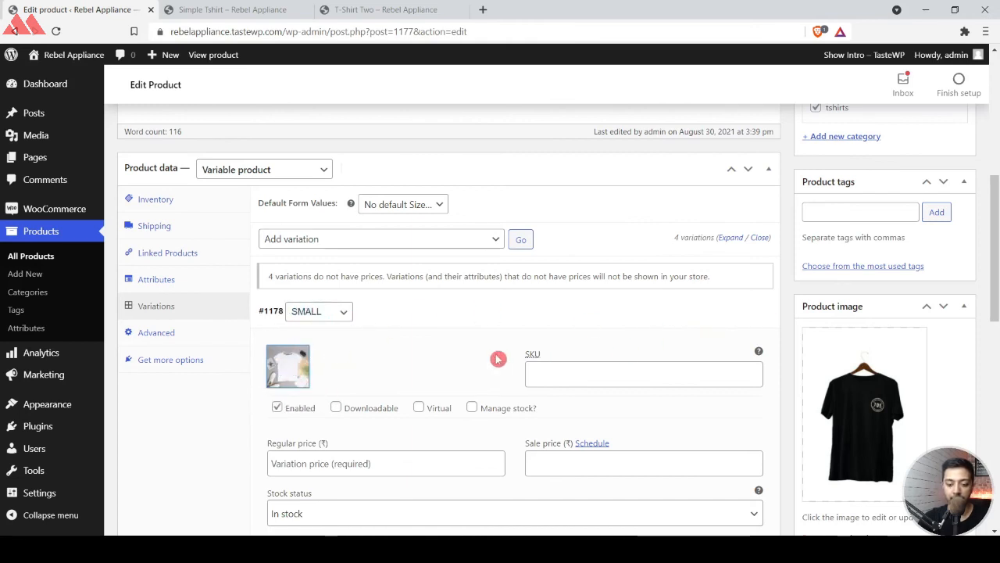
Set the SMALL variation's regular price to 399 and its sale price to 299.
{"action": "left_click", "coordinate": [553, 365]}
{"action": "left_click", "coordinate": [391, 466]}
{"action": "type", "text": "399"}
{"action": "key", "text": "Tab"}
{"action": "key", "text": "Tab"}
{"action": "type", "text": "299"}
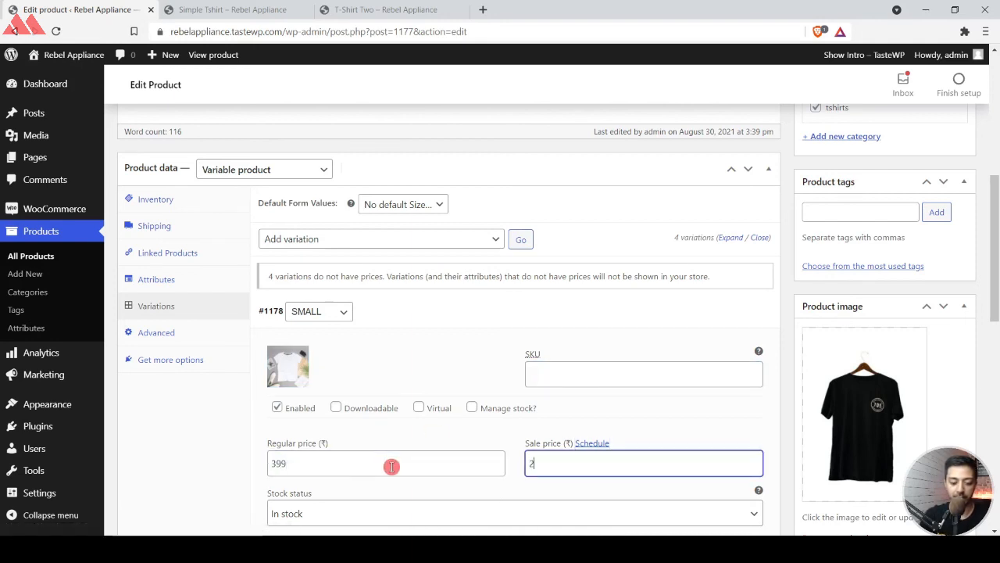
{"action": "scroll", "coordinate": [392, 469], "scroll_direction": "down", "scroll_amount": 3}
{"action": "scroll", "coordinate": [578, 316], "scroll_direction": "up", "scroll_amount": 3}
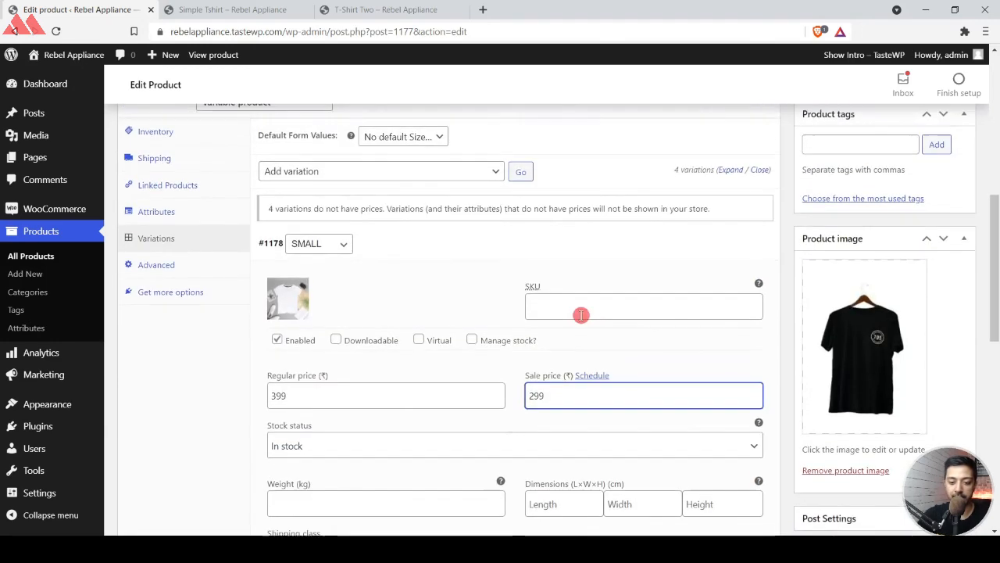
{"action": "scroll", "coordinate": [305, 343], "scroll_direction": "down", "scroll_amount": 5}
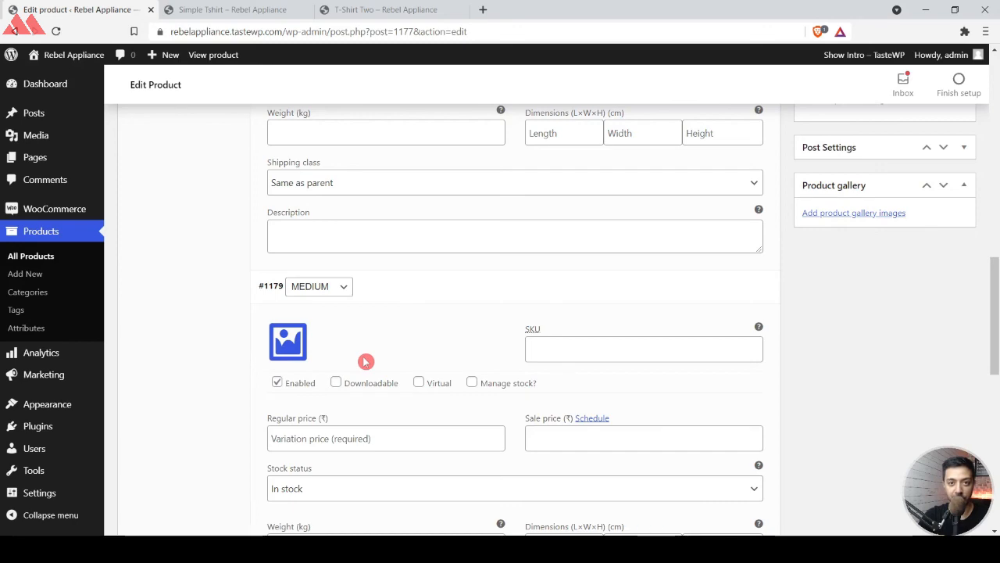
Set the MEDIUM variation's regular price to 599 and sale price to 499, and the LARGE variation's to 699 and 599.
{"action": "scroll", "coordinate": [836, 352], "scroll_direction": "up", "scroll_amount": 5}
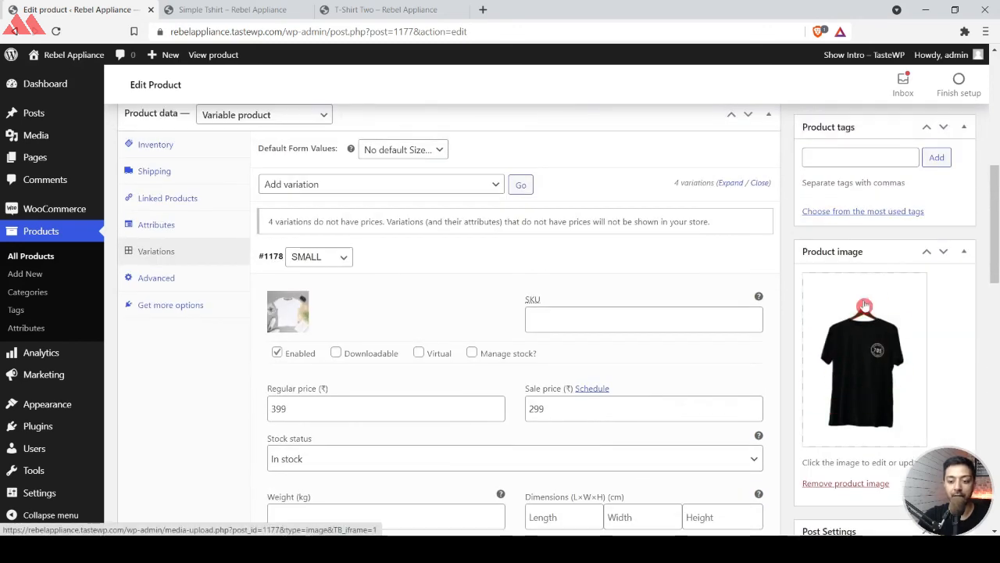
{"action": "scroll", "coordinate": [904, 396], "scroll_direction": "down", "scroll_amount": 4}
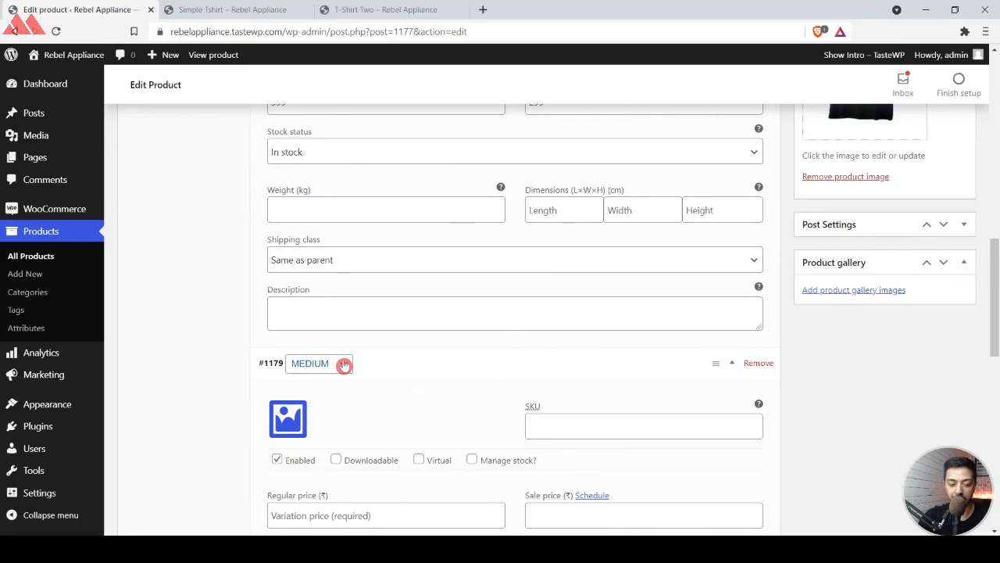
{"action": "scroll", "coordinate": [545, 432], "scroll_direction": "down", "scroll_amount": 2}
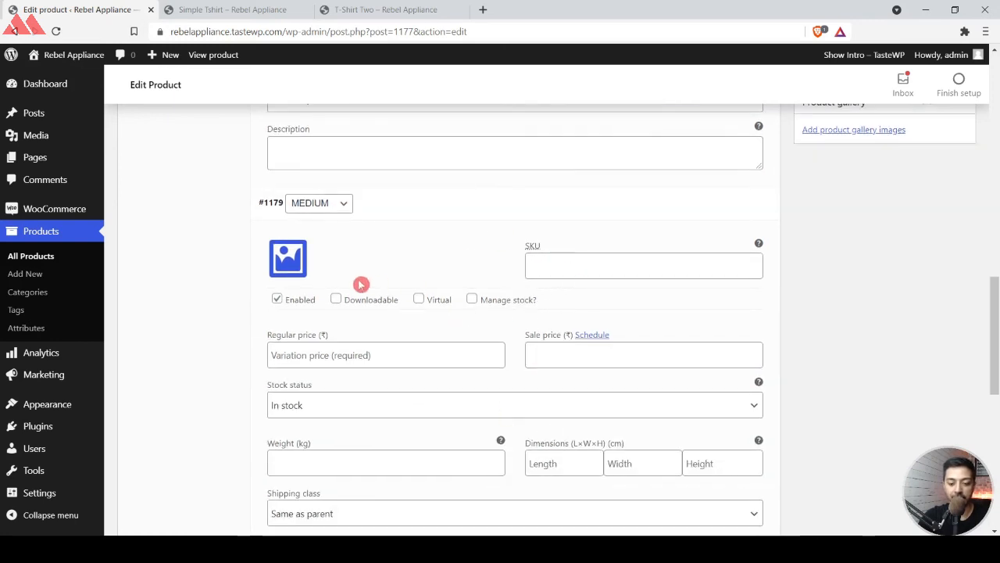
{"action": "left_click", "coordinate": [347, 353]}
{"action": "type", "text": "50"}
{"action": "scroll", "coordinate": [464, 322], "scroll_direction": "down", "scroll_amount": 4}
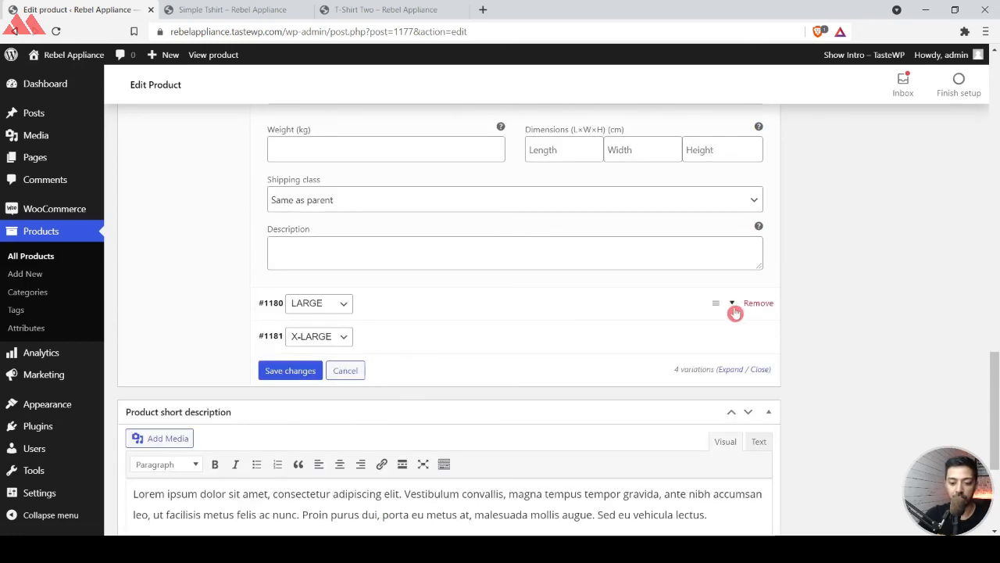
{"action": "left_click", "coordinate": [735, 312]}
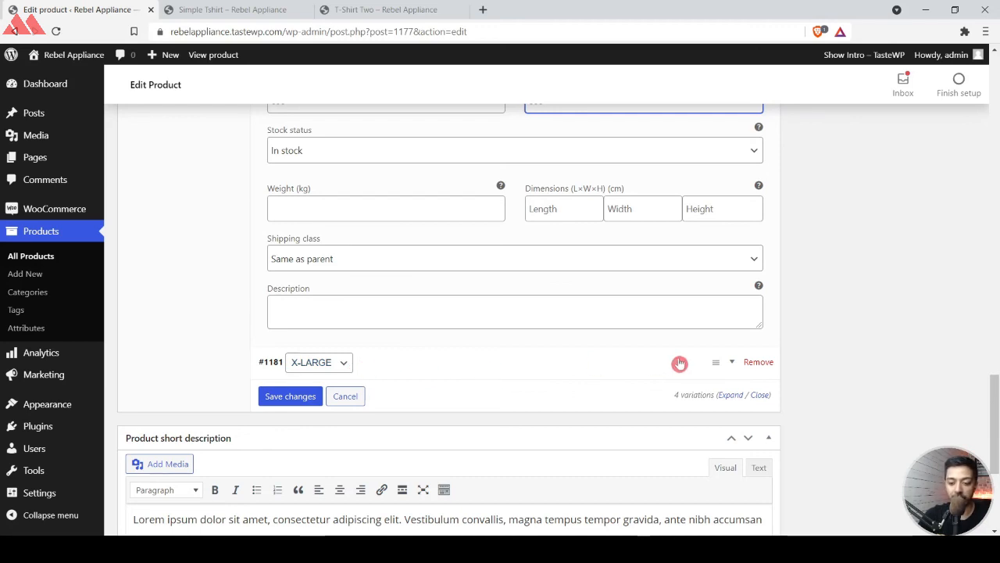
Remove the X-LARGE variation, saving the pending variation changes and confirming the removal.
{"action": "left_click", "coordinate": [761, 364]}
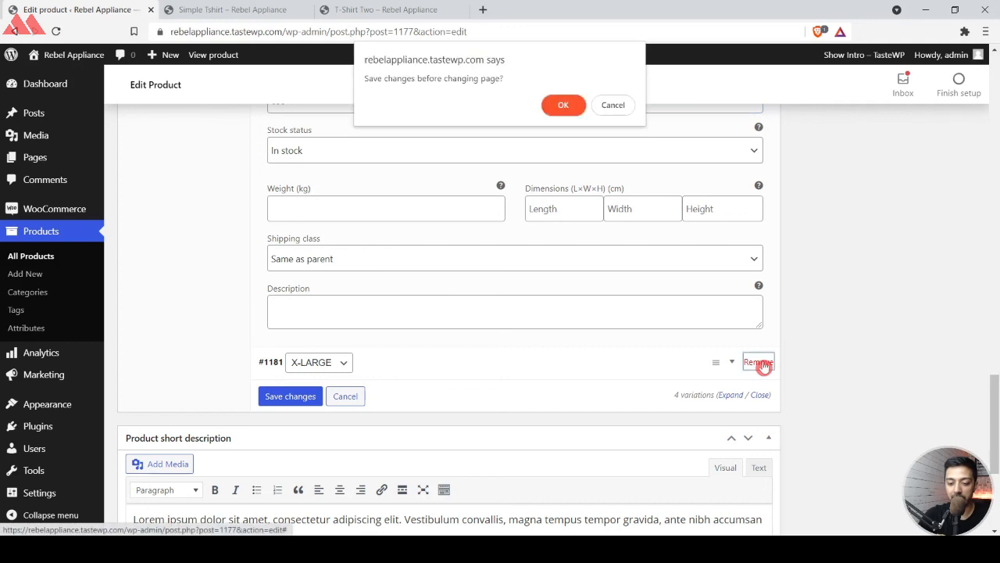
{"action": "left_click", "coordinate": [566, 102]}
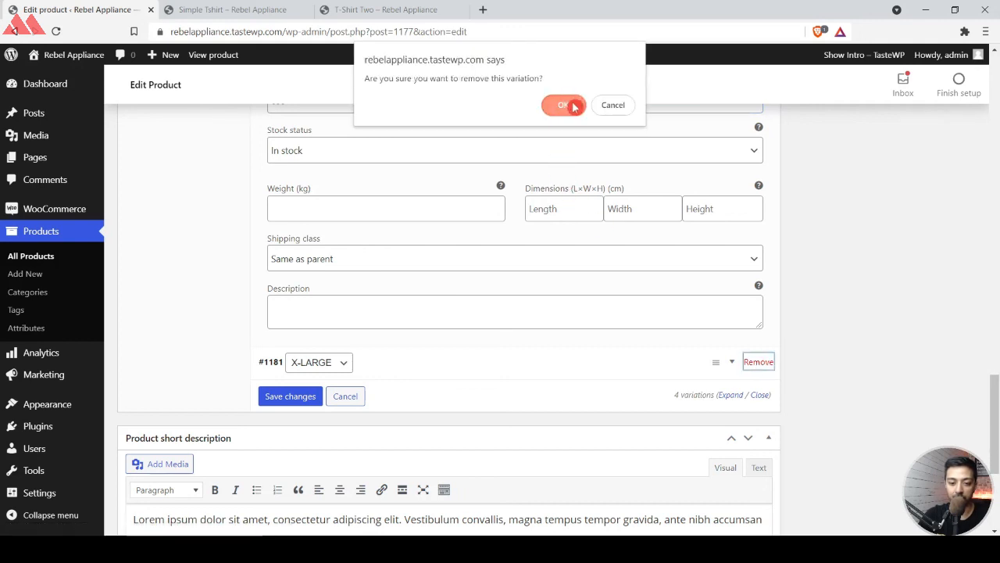
{"action": "left_click", "coordinate": [574, 107]}
{"action": "scroll", "coordinate": [516, 266], "scroll_direction": "up", "scroll_amount": 5}
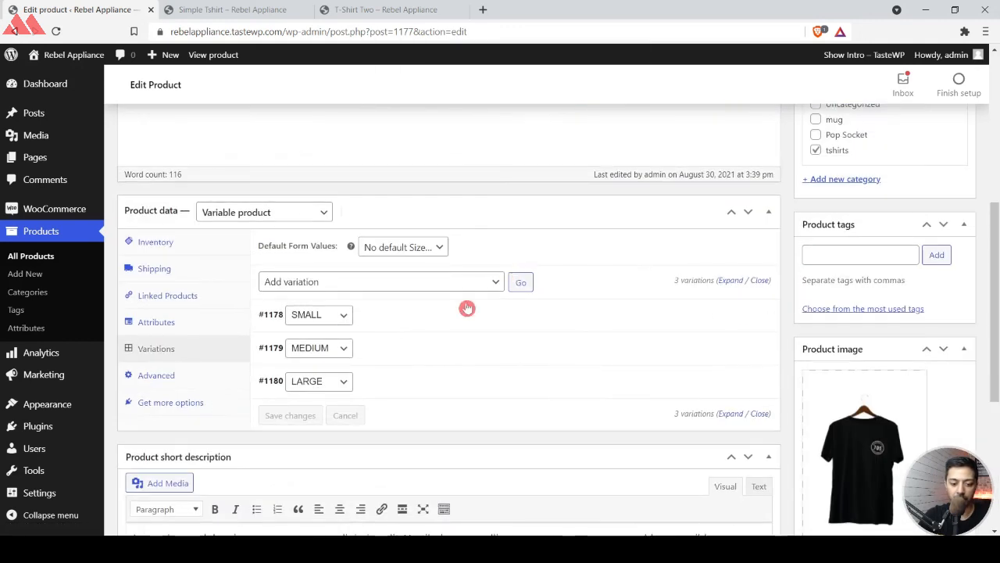
{"action": "left_click", "coordinate": [733, 315]}
{"action": "left_click", "coordinate": [458, 318]}
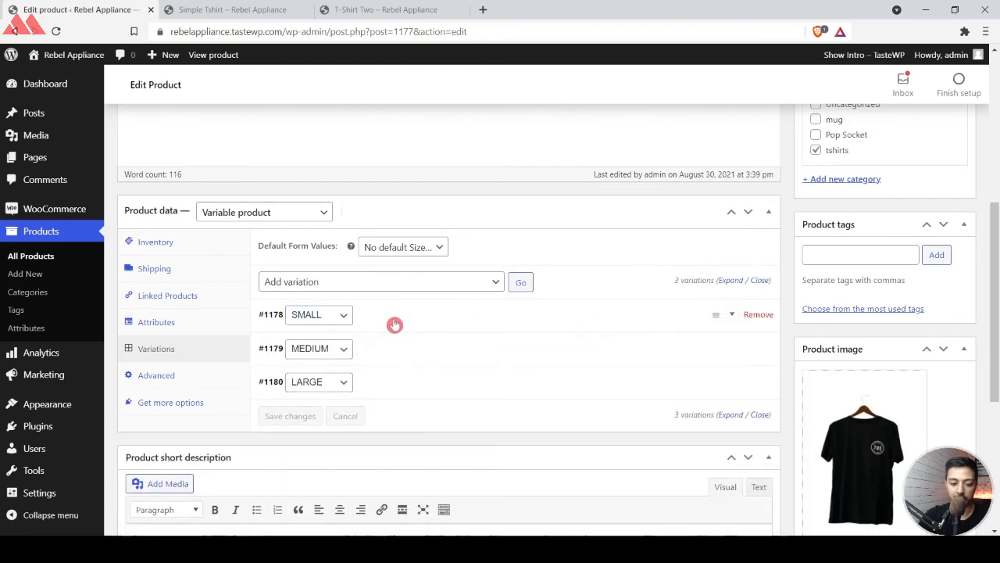
Publish the Simple Tshirt Variable product and open its store page in a new browser tab.
{"action": "scroll", "coordinate": [475, 383], "scroll_direction": "up", "scroll_amount": 5}
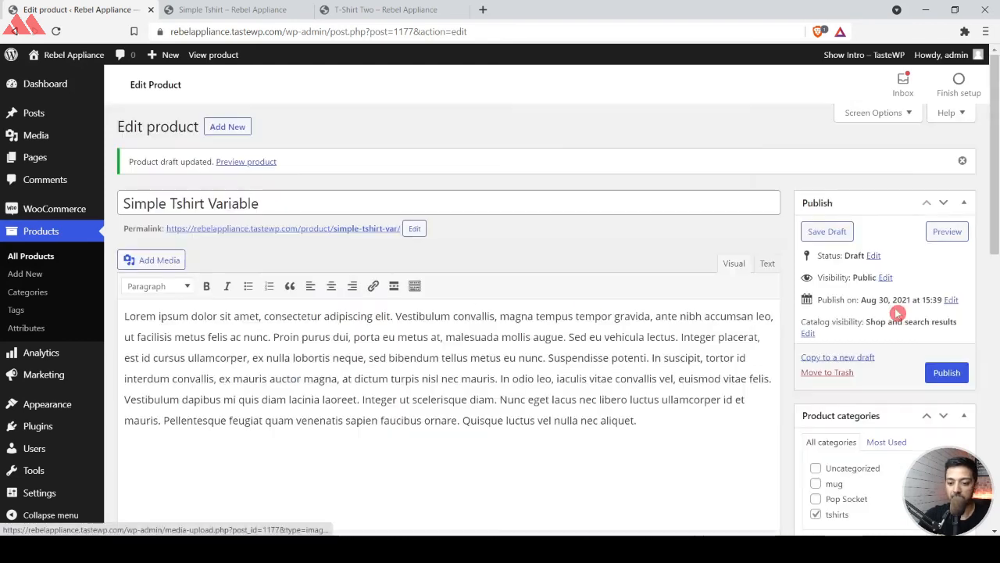
{"action": "left_click", "coordinate": [948, 375]}
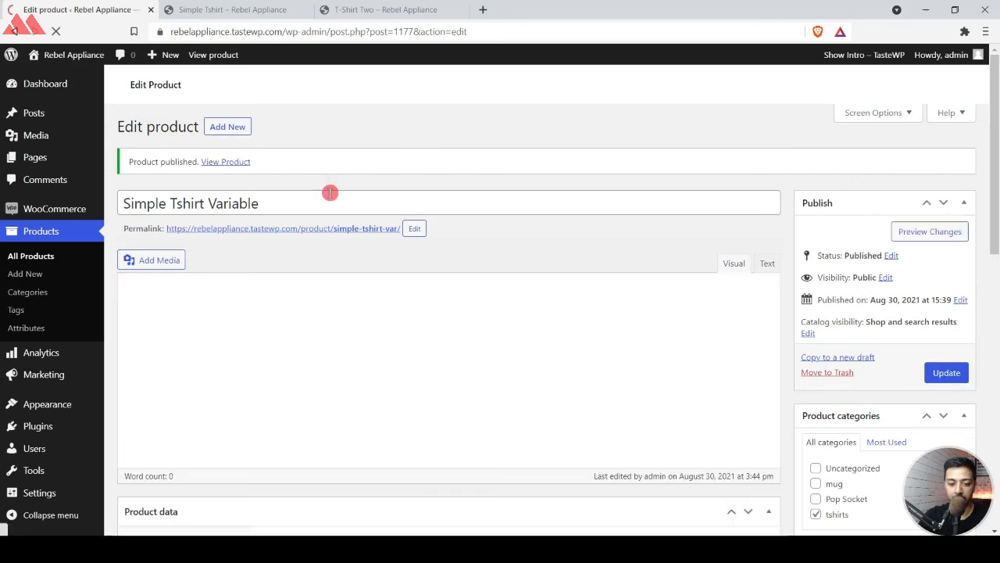
{"action": "right_click", "coordinate": [220, 165]}
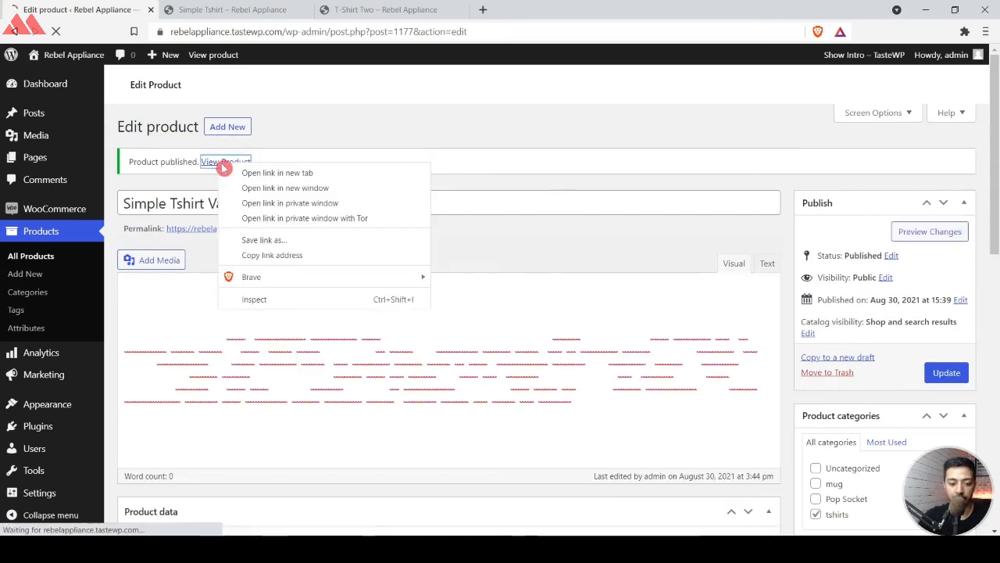
{"action": "left_click", "coordinate": [266, 173]}
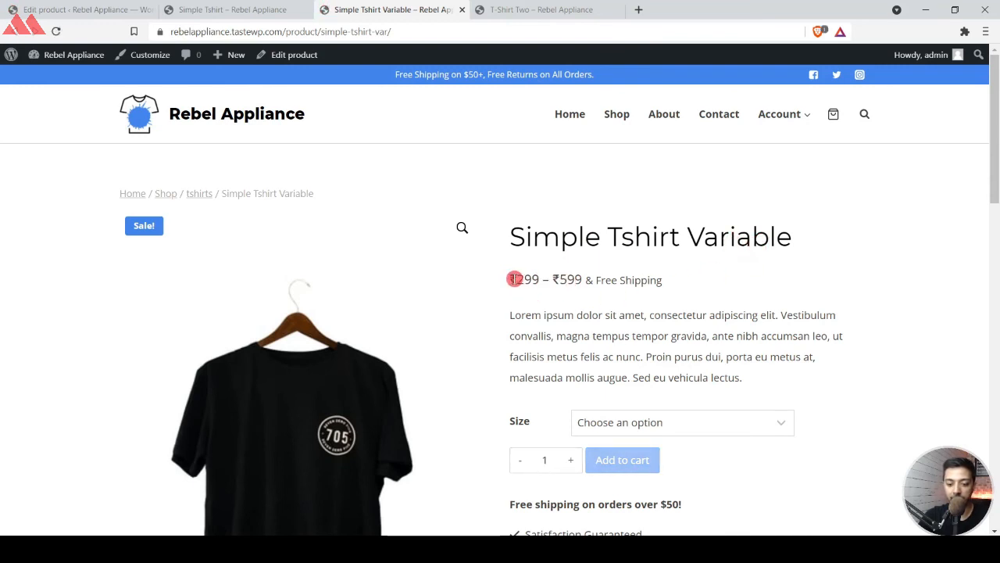
Check the price range on the product page and compare the image and price for the SMALL and MEDIUM sizes.
{"action": "left_click_drag", "start_coordinate": [518, 279], "coordinate": [589, 280]}
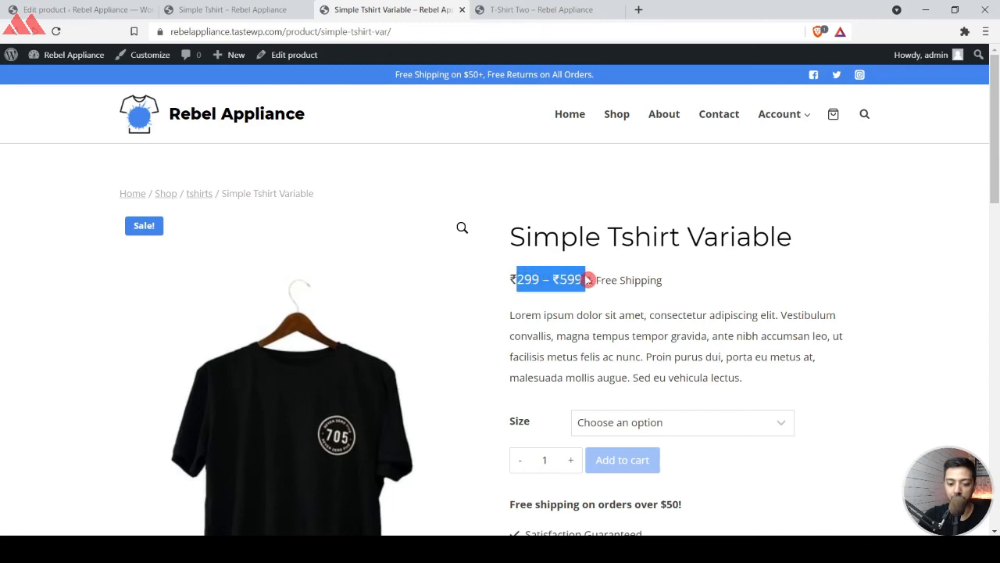
{"action": "scroll", "coordinate": [655, 278], "scroll_direction": "down", "scroll_amount": 1}
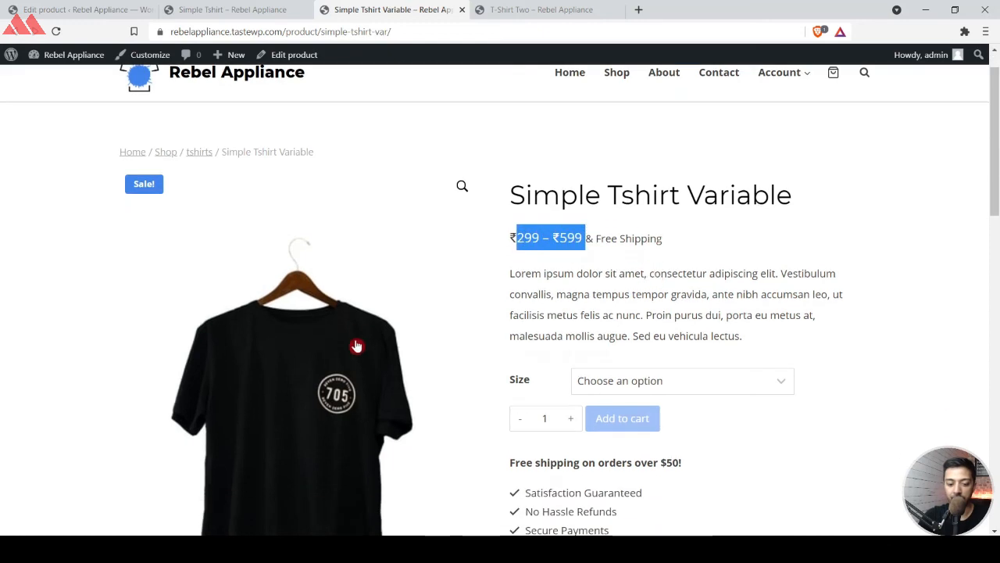
{"action": "scroll", "coordinate": [347, 310], "scroll_direction": "down", "scroll_amount": 2}
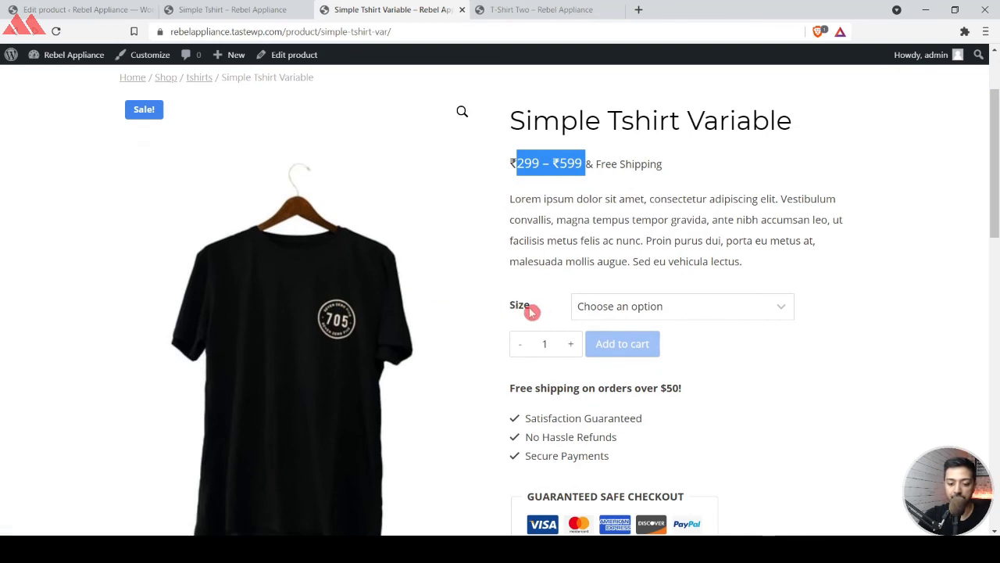
{"action": "left_click", "coordinate": [776, 311]}
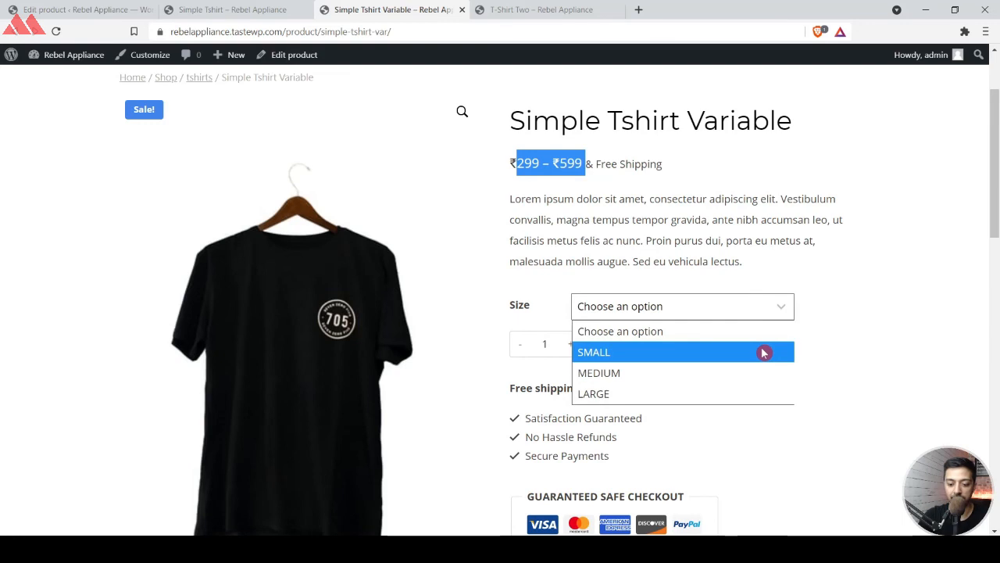
{"action": "left_click", "coordinate": [764, 352]}
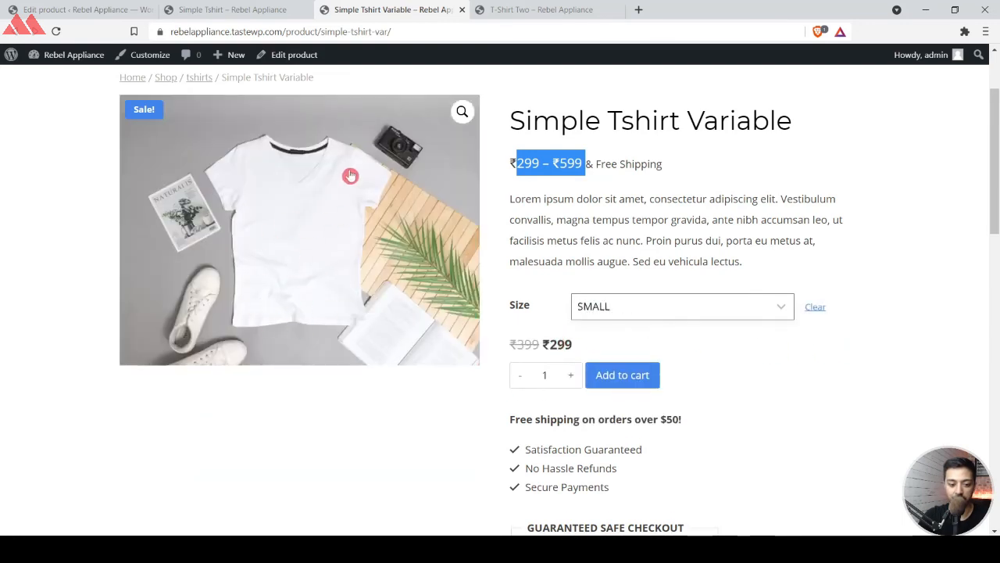
{"action": "left_click", "coordinate": [693, 307]}
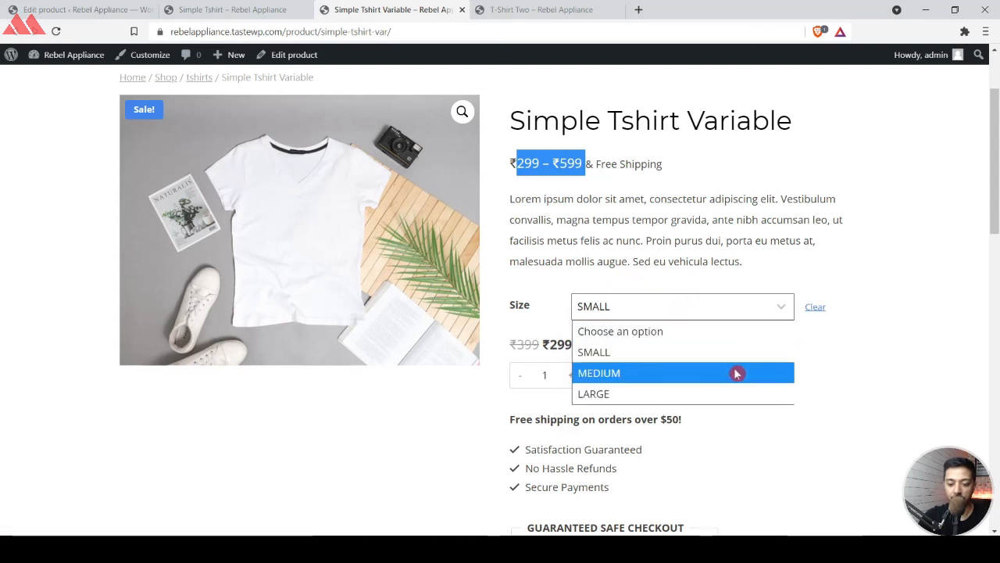
{"action": "left_click", "coordinate": [736, 374]}
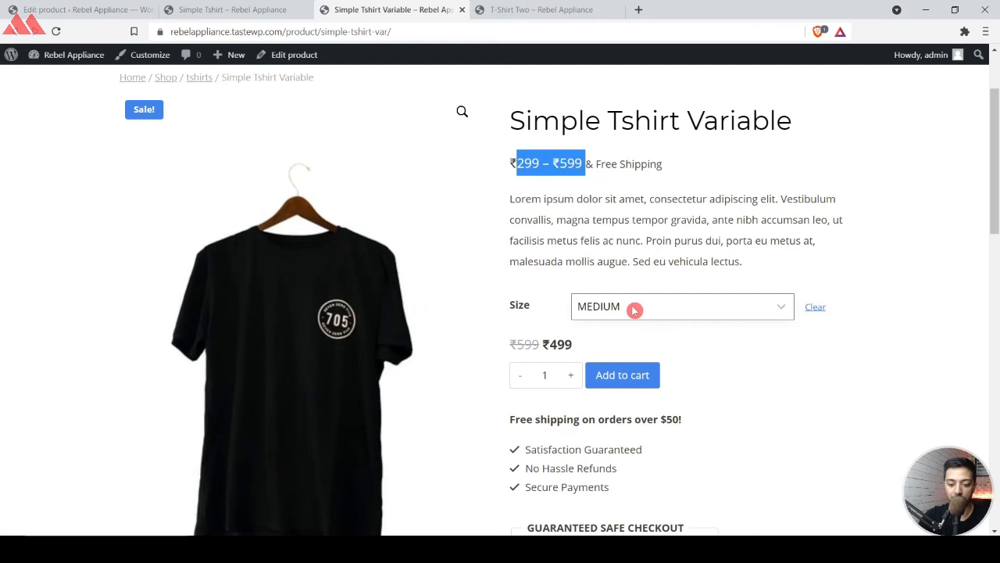
Choose the LARGE size with a quantity of 3 and add the T-shirt to the cart.
{"action": "left_click", "coordinate": [703, 317]}
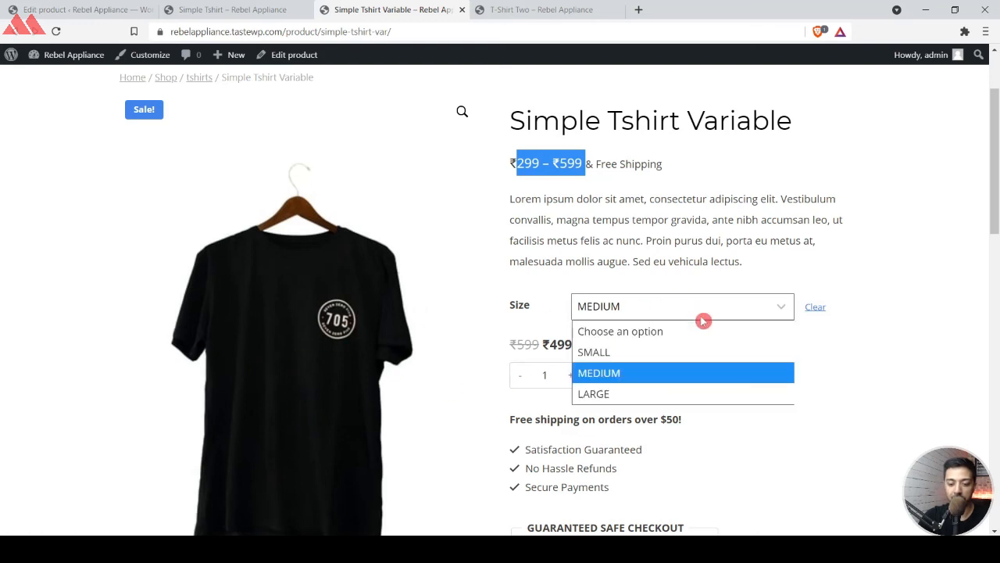
{"action": "left_click", "coordinate": [761, 394]}
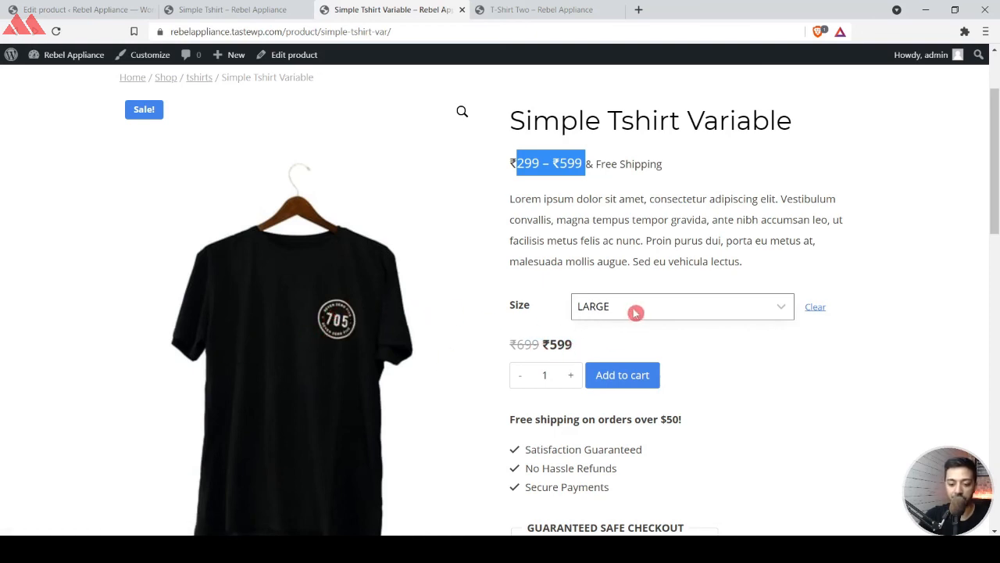
{"action": "left_click", "coordinate": [571, 375]}
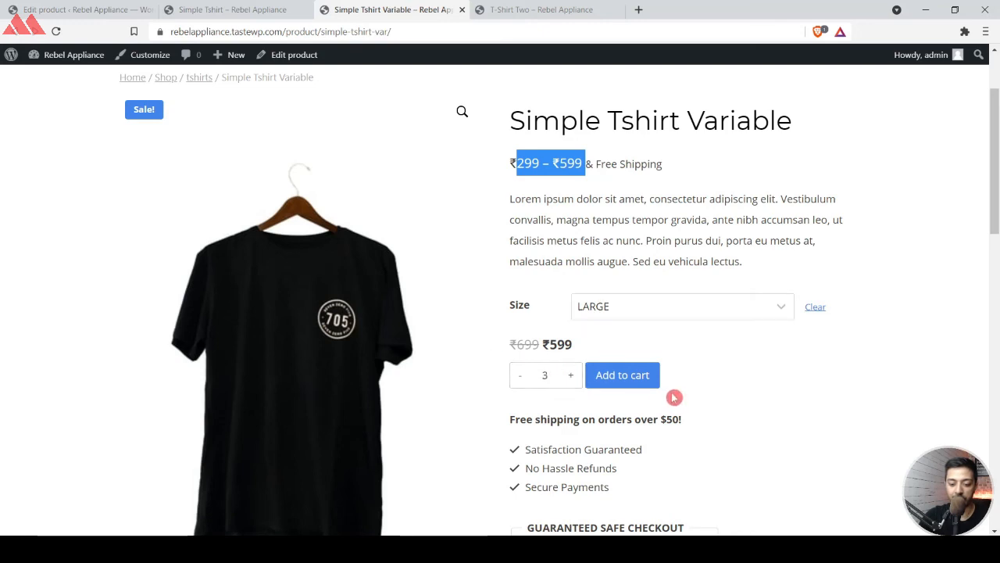
{"action": "left_click", "coordinate": [630, 383]}
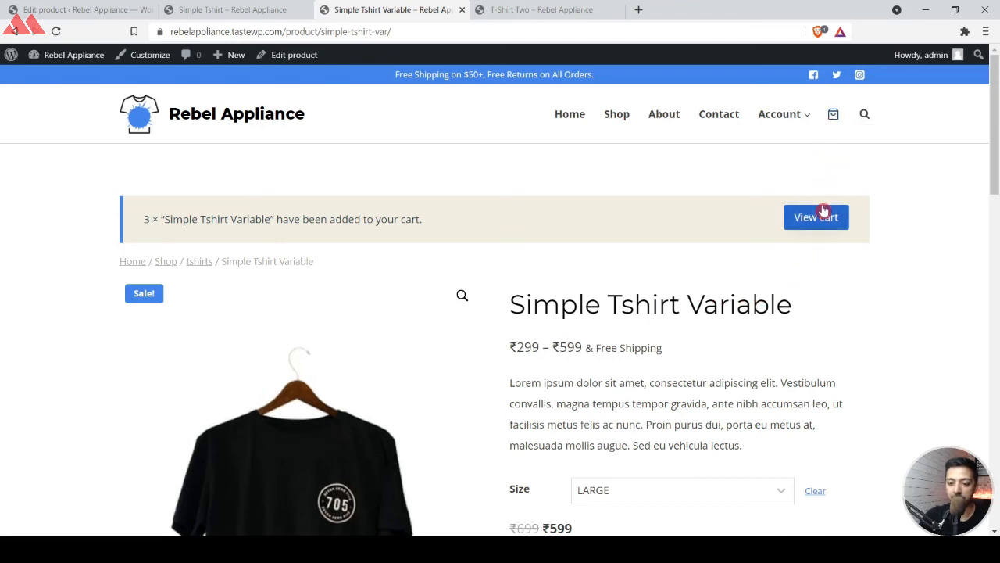
Proceed from the cart to checkout and review the billing form, order summary and payment section.
{"action": "left_click", "coordinate": [832, 116]}
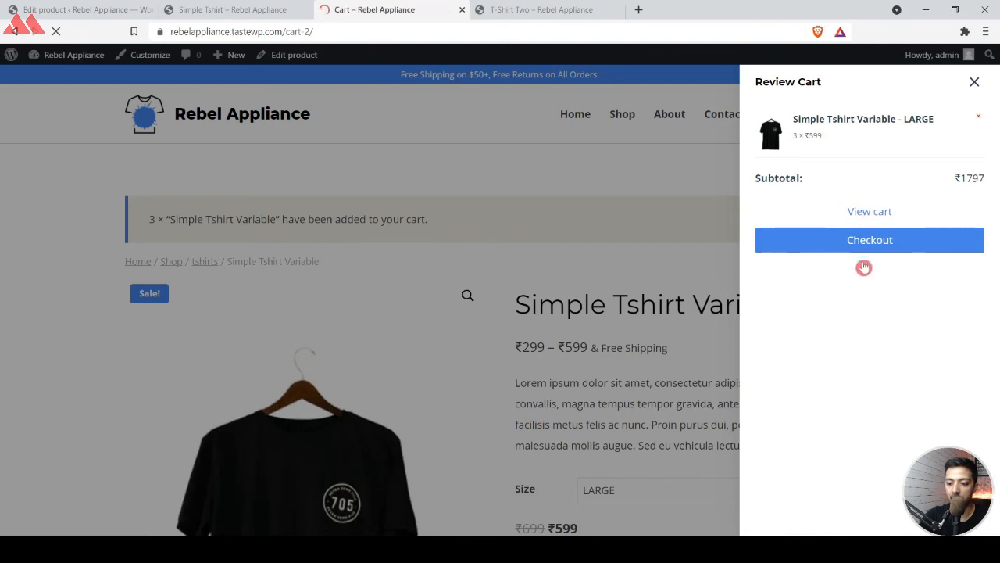
{"action": "scroll", "coordinate": [517, 236], "scroll_direction": "down", "scroll_amount": 1}
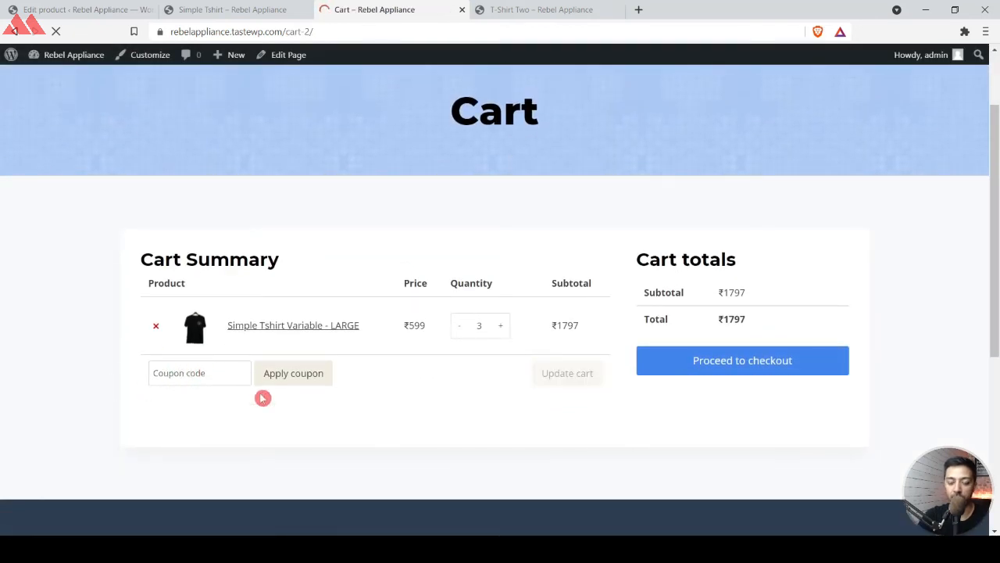
{"action": "left_click", "coordinate": [702, 368]}
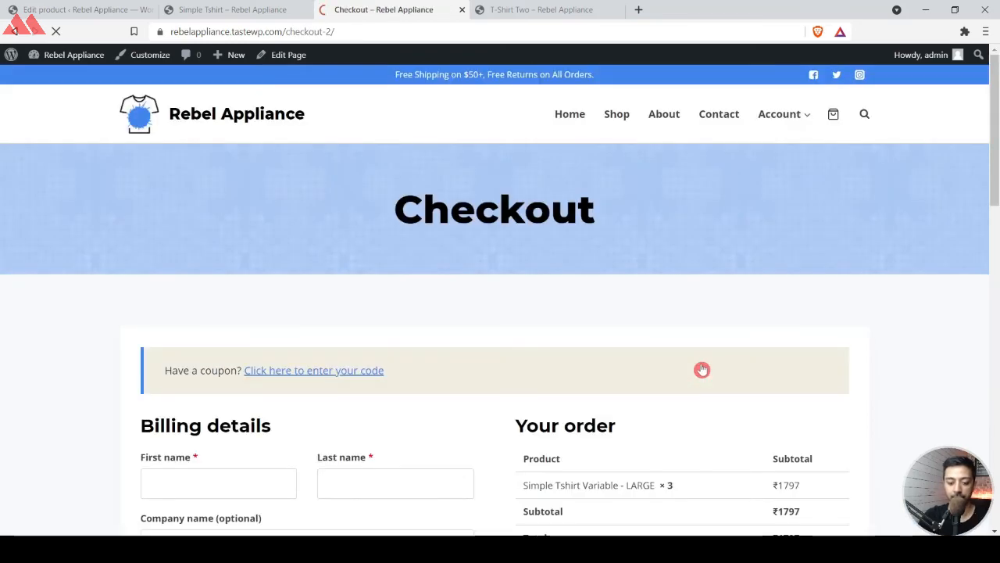
{"action": "scroll", "coordinate": [701, 370], "scroll_direction": "down", "scroll_amount": 6}
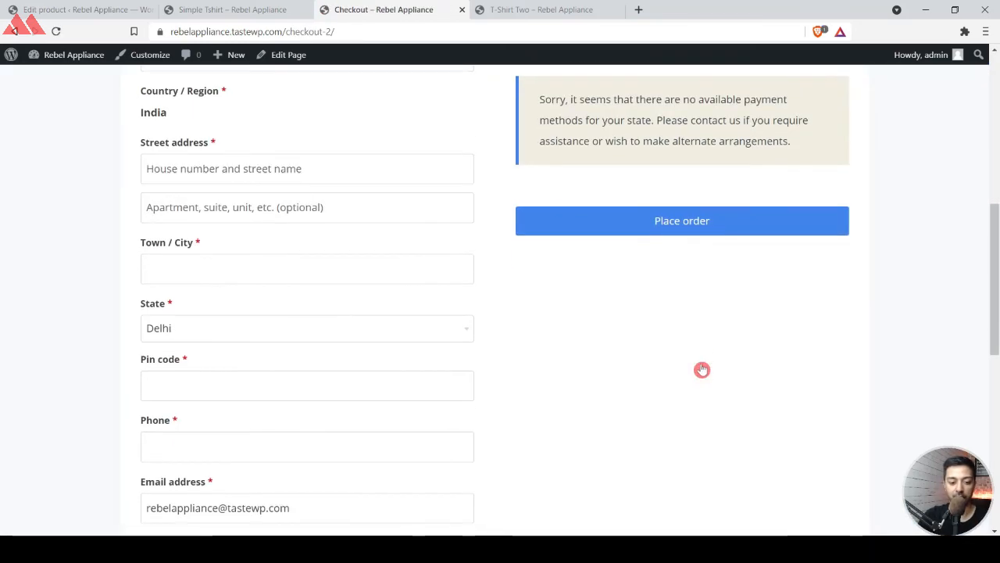
{"action": "scroll", "coordinate": [702, 369], "scroll_direction": "down", "scroll_amount": 7}
{"action": "scroll", "coordinate": [702, 370], "scroll_direction": "up", "scroll_amount": 10}
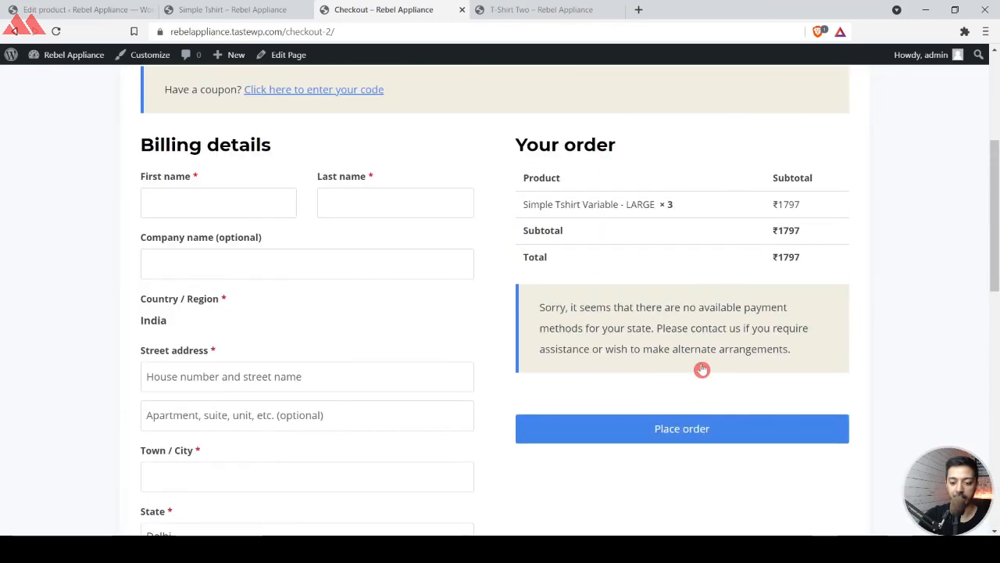
{"action": "scroll", "coordinate": [794, 298], "scroll_direction": "down", "scroll_amount": 1}
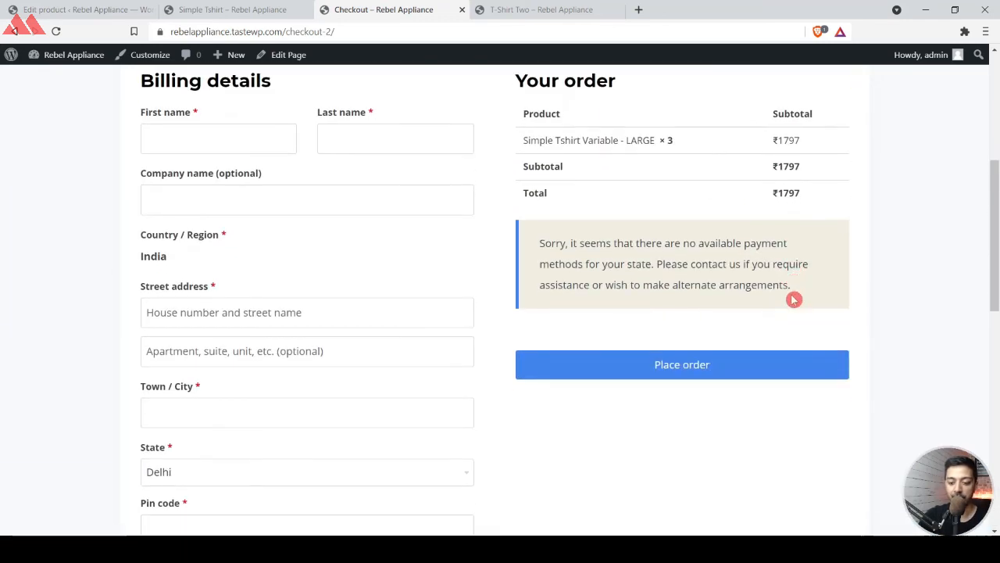
{"action": "scroll", "coordinate": [793, 484], "scroll_direction": "down", "scroll_amount": 4}
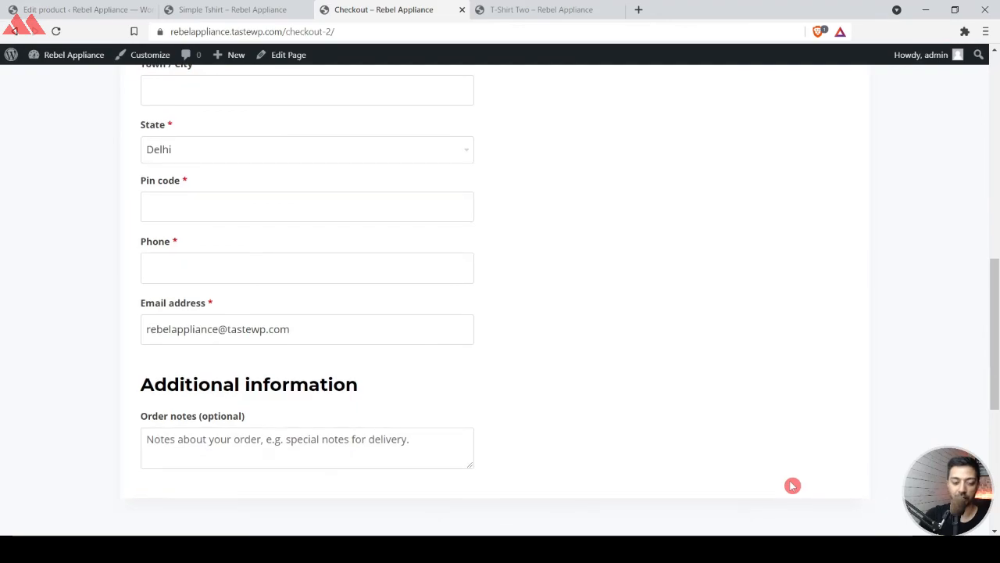